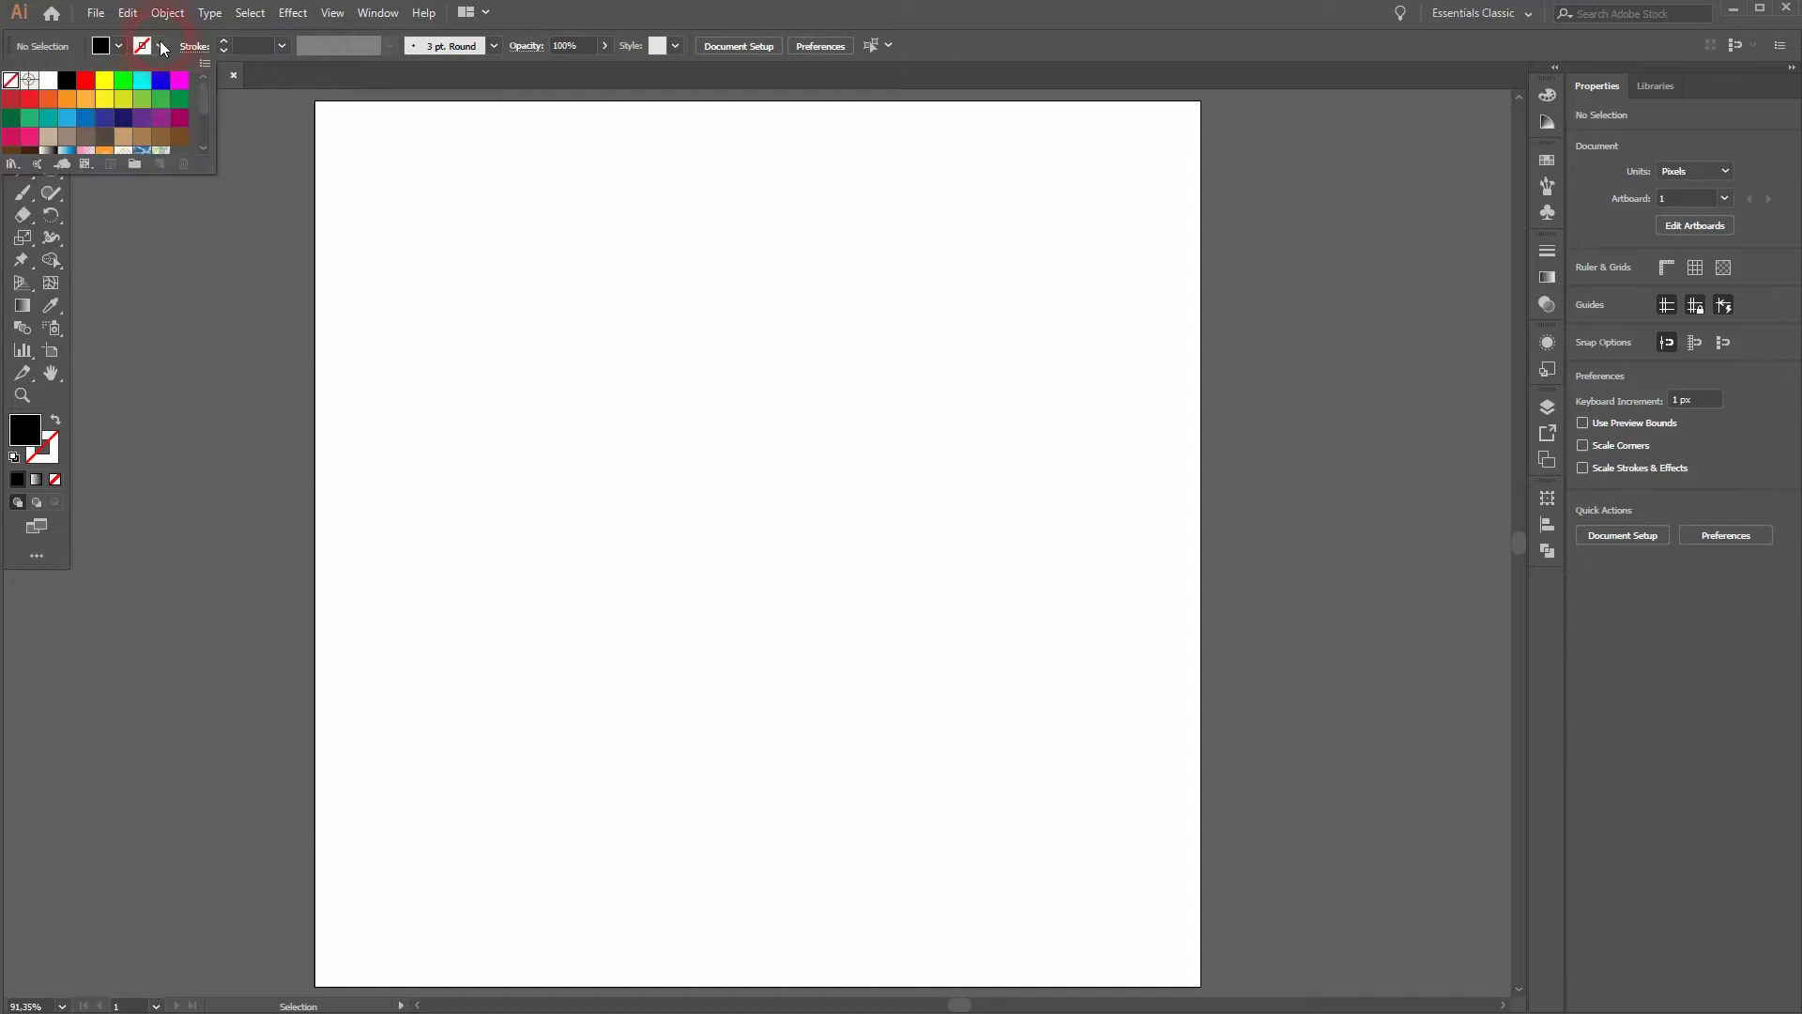
# Draw a black, strokeless rounded rectangle with fully rounded ends, about 239 by 64 px, in the artboard's upper-left area.
pyautogui.click(104, 48)
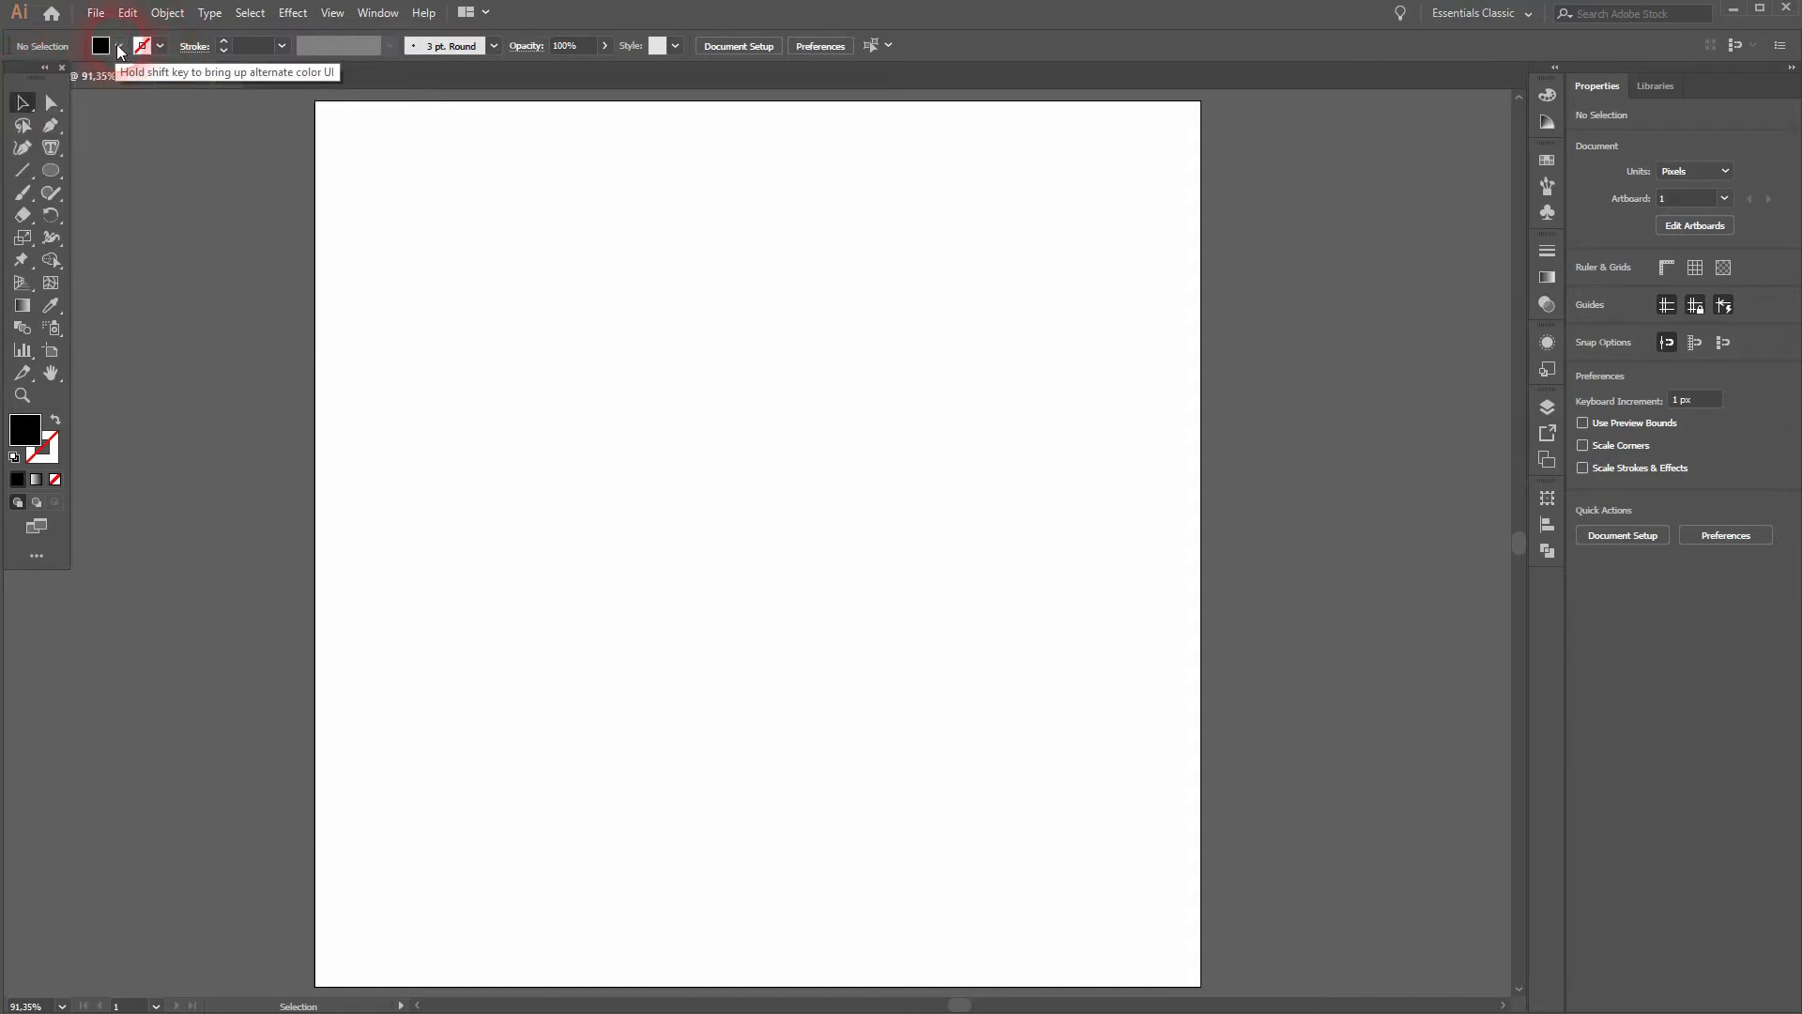
pyautogui.click(503, 403)
pyautogui.click(51, 169)
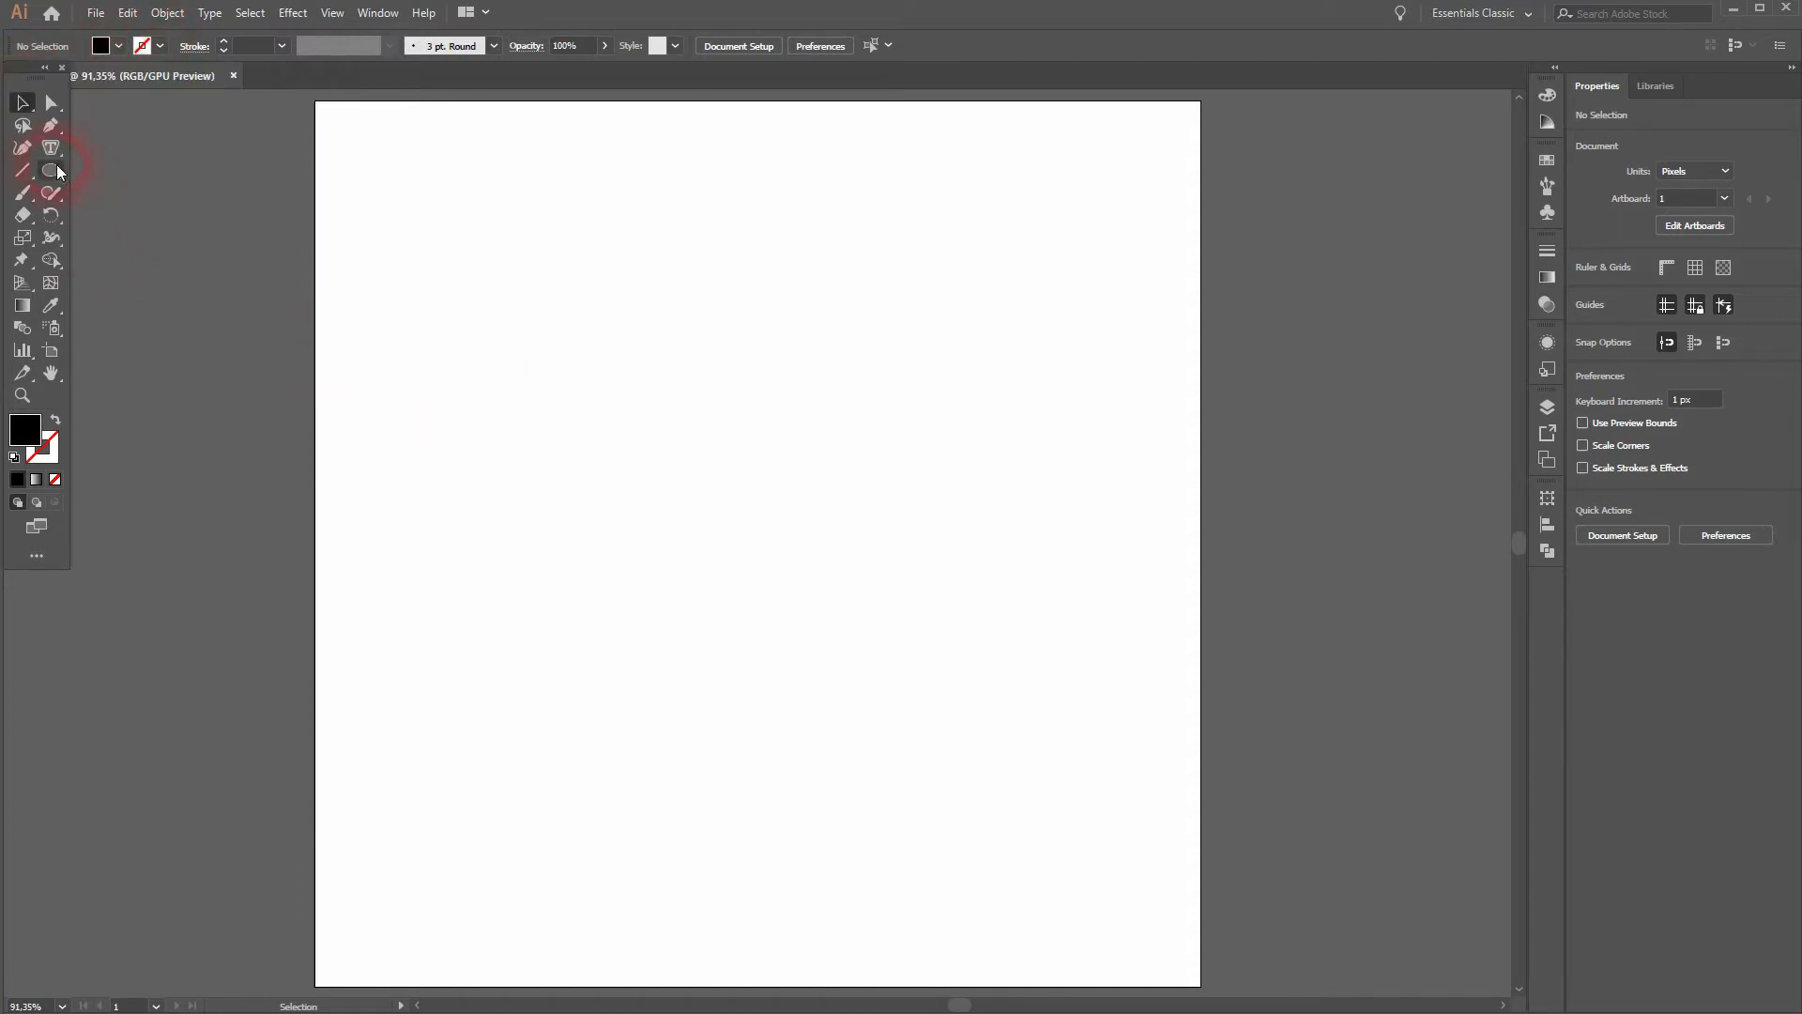
pyautogui.click(145, 195)
pyautogui.moveTo(476, 354); pyautogui.dragTo(698, 488)
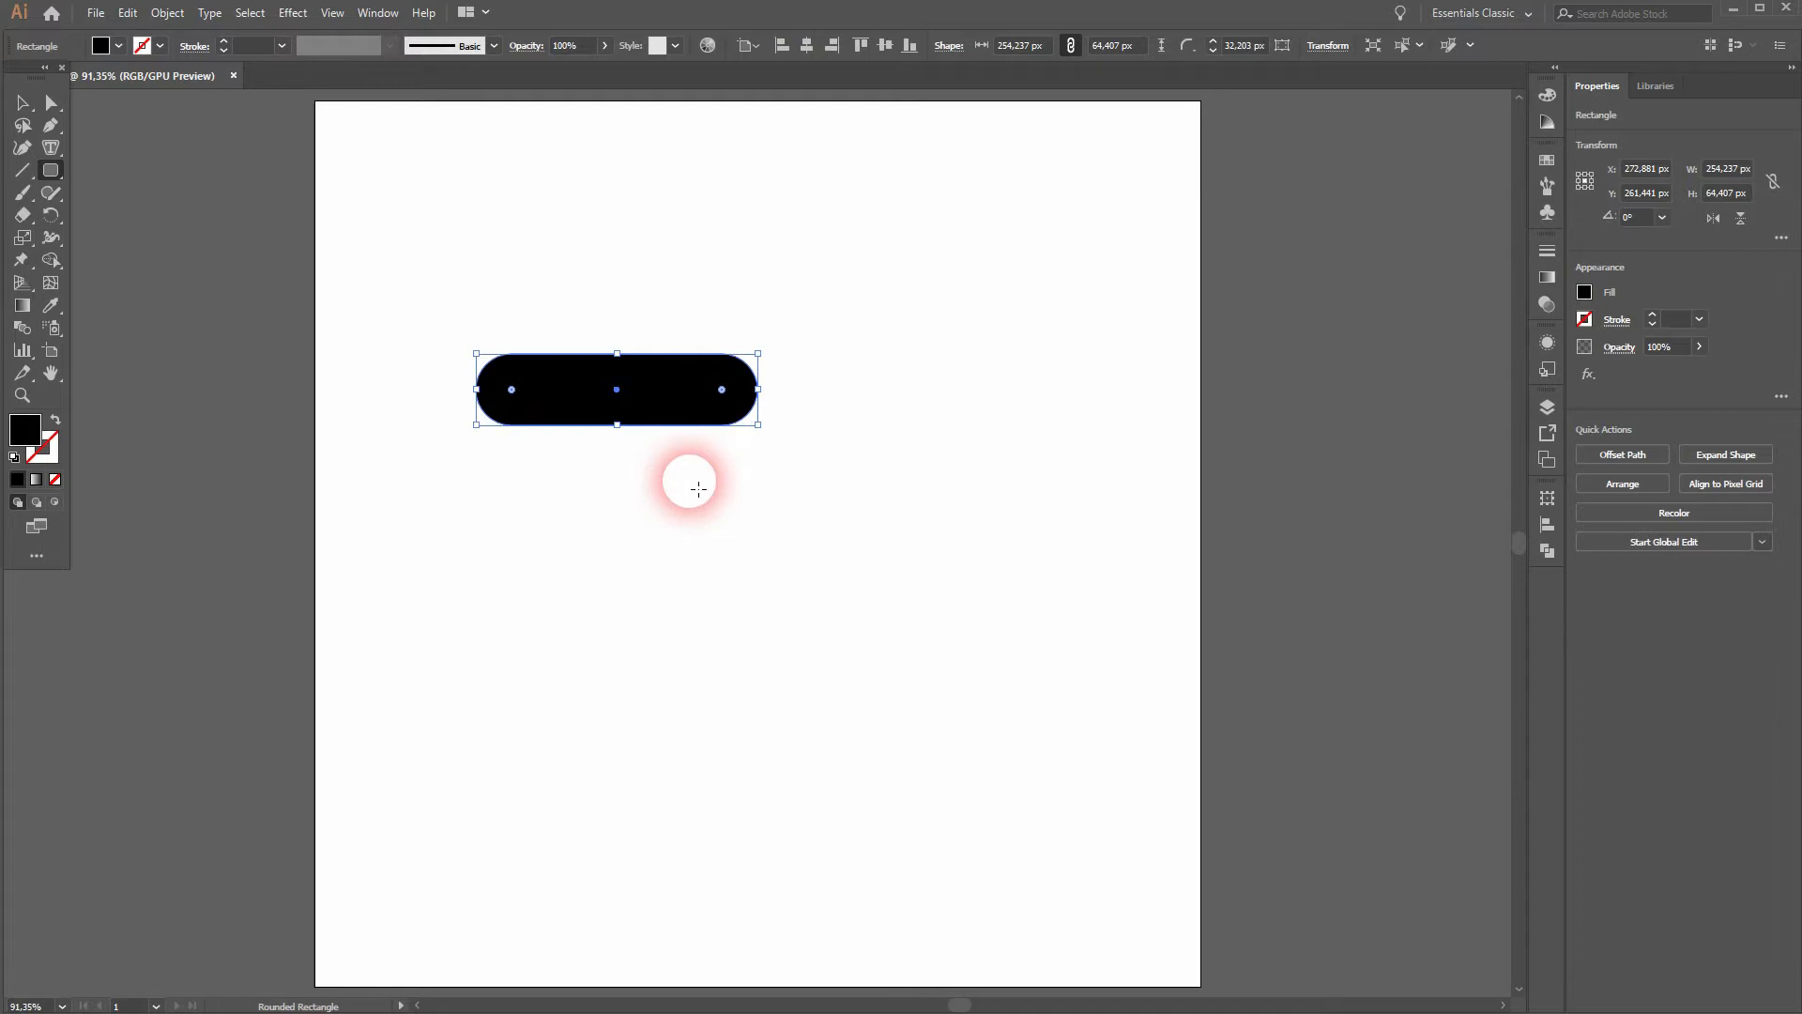
pyautogui.press('v')
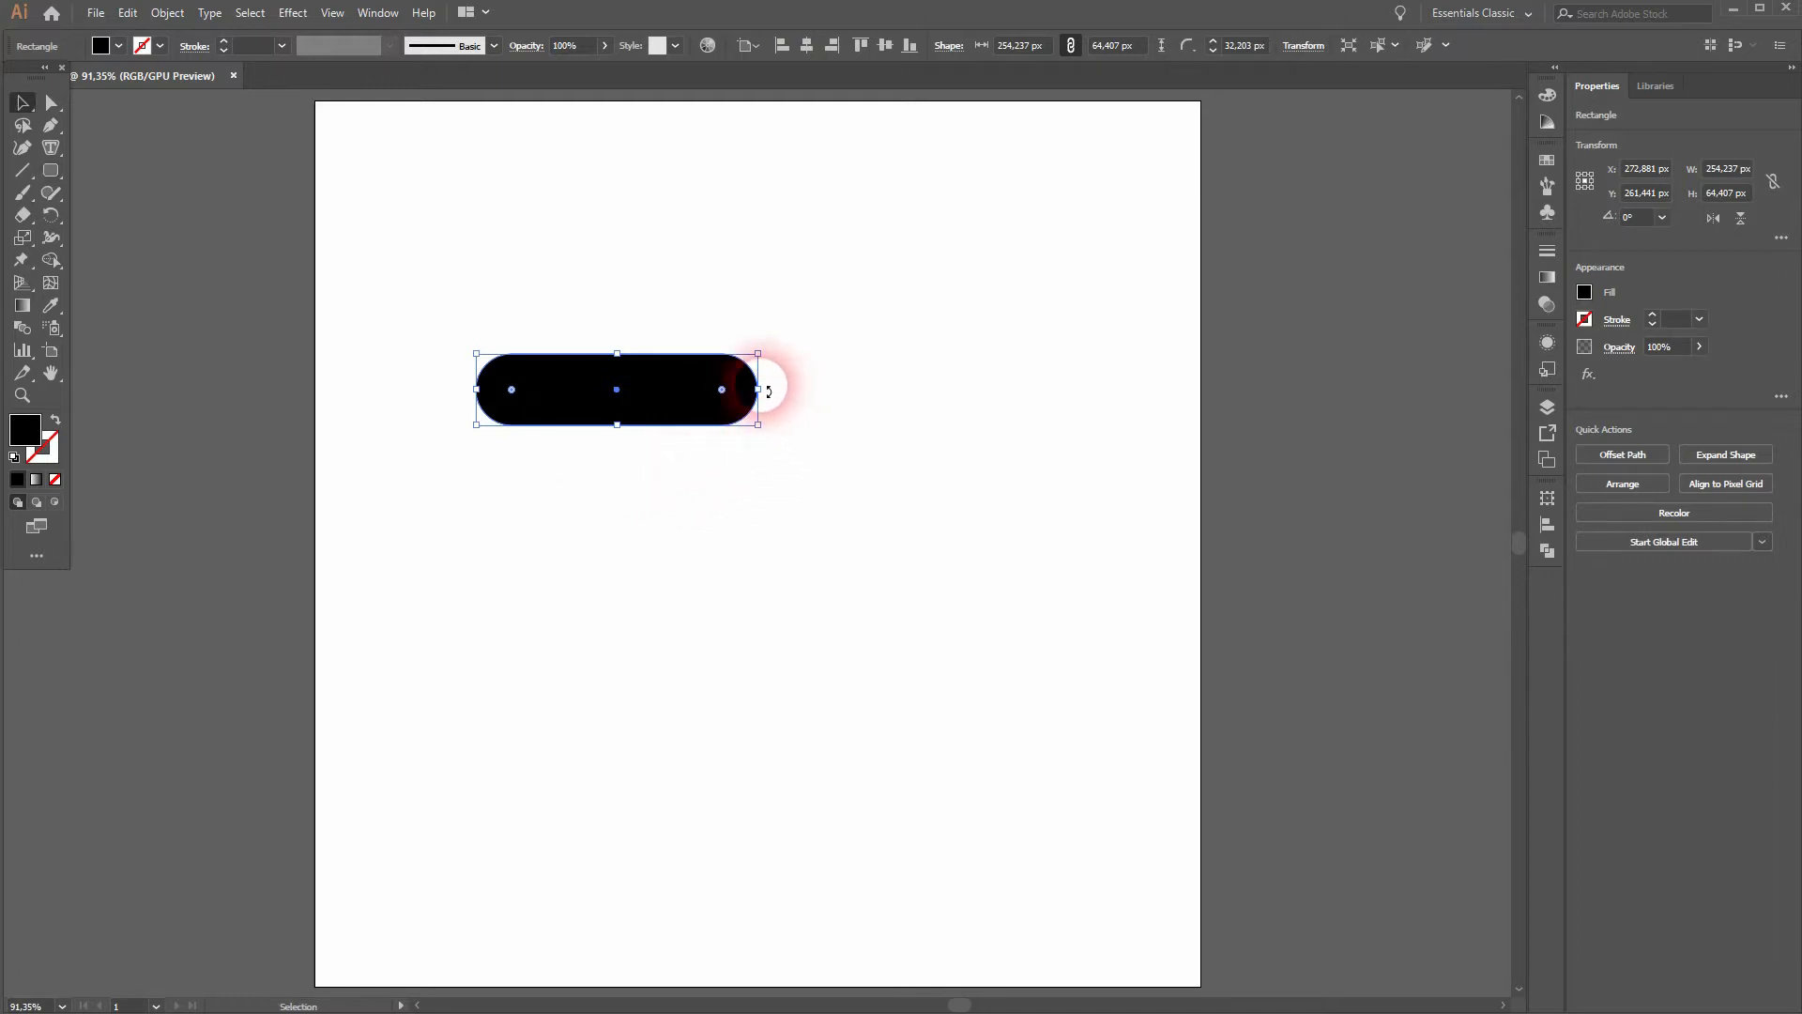
pyautogui.moveTo(769, 394); pyautogui.dragTo(741, 392)
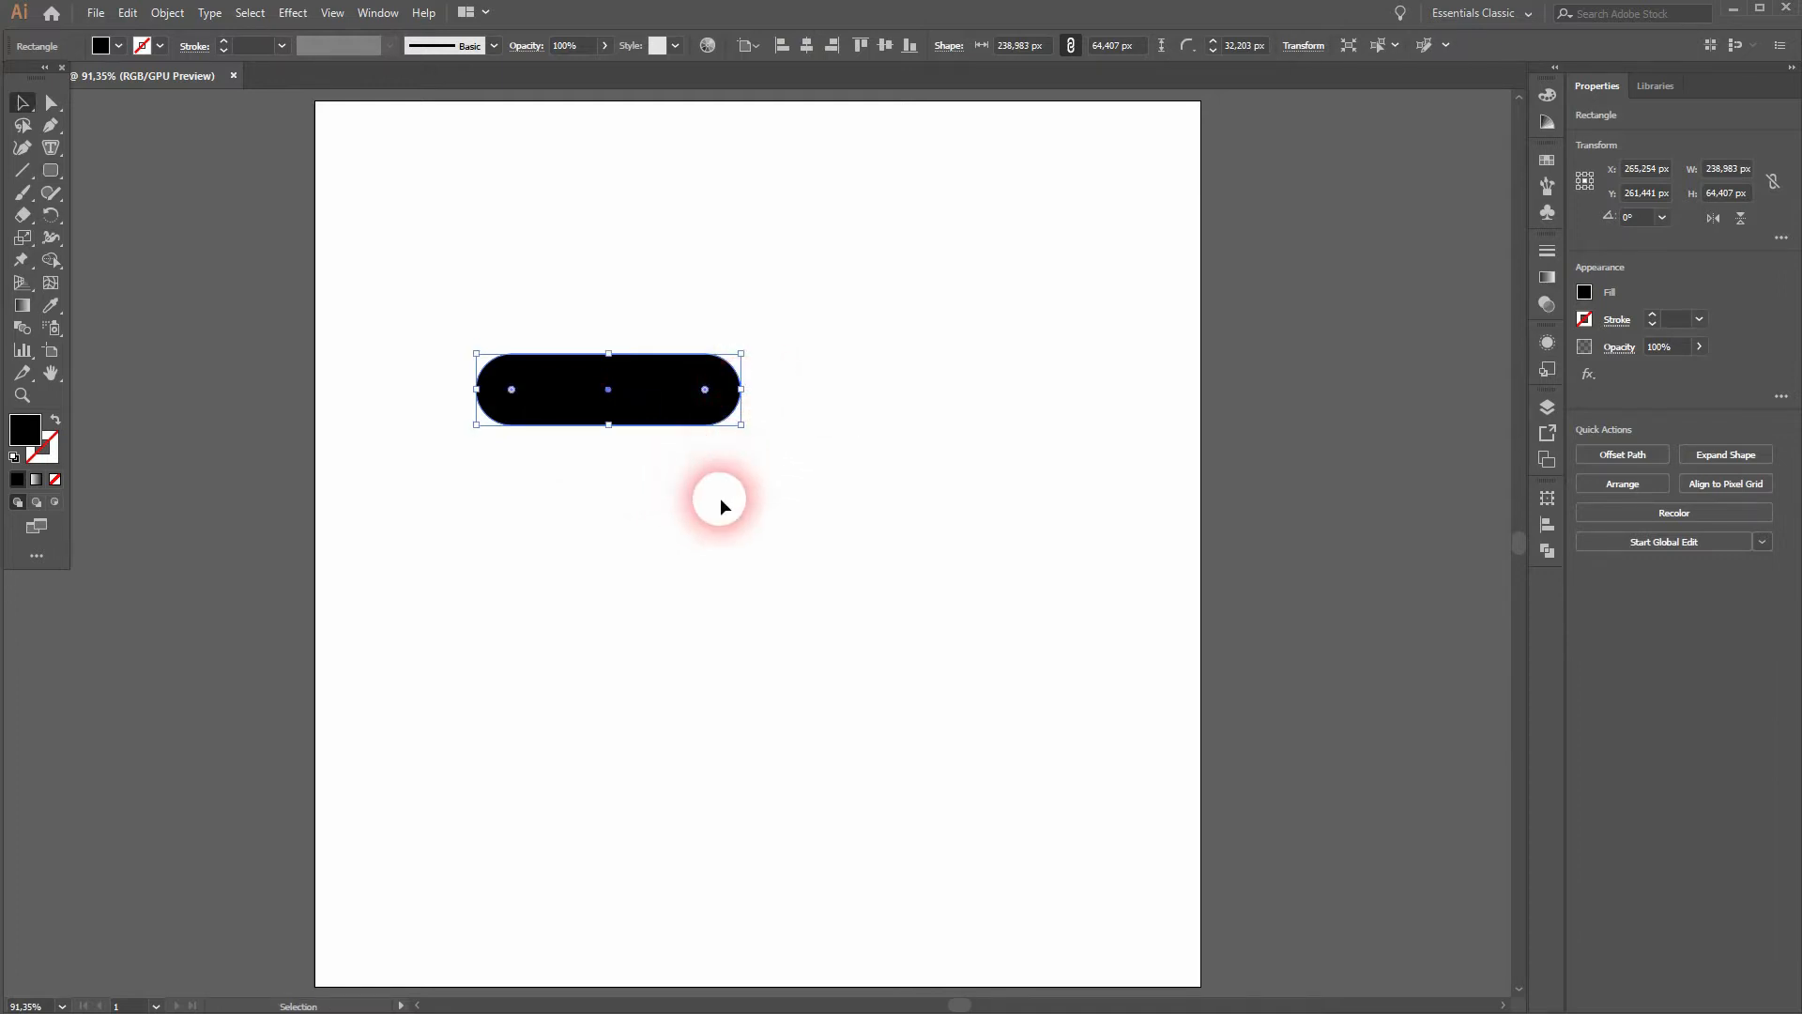
# Move the pill shape closer to the artboard's centre, to about X 330 px, Y 388 px.
pyautogui.click(738, 494)
pyautogui.click(601, 400)
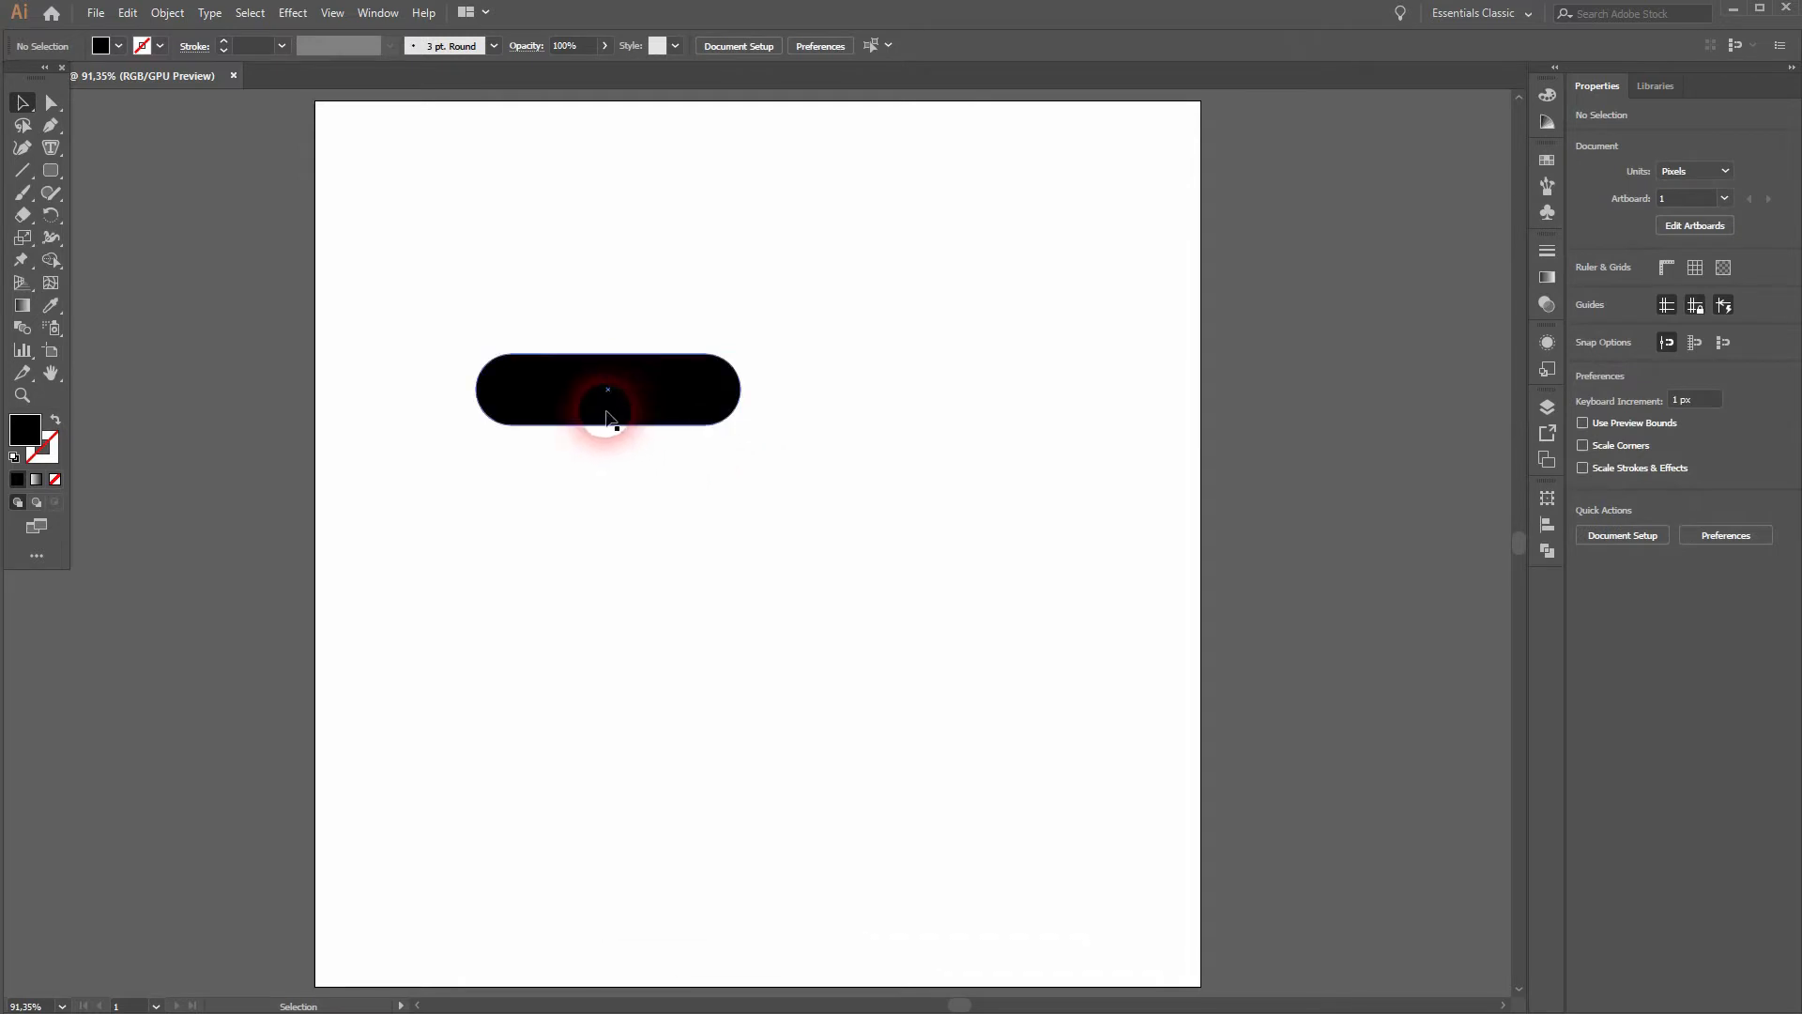
pyautogui.moveTo(616, 433); pyautogui.dragTo(612, 424)
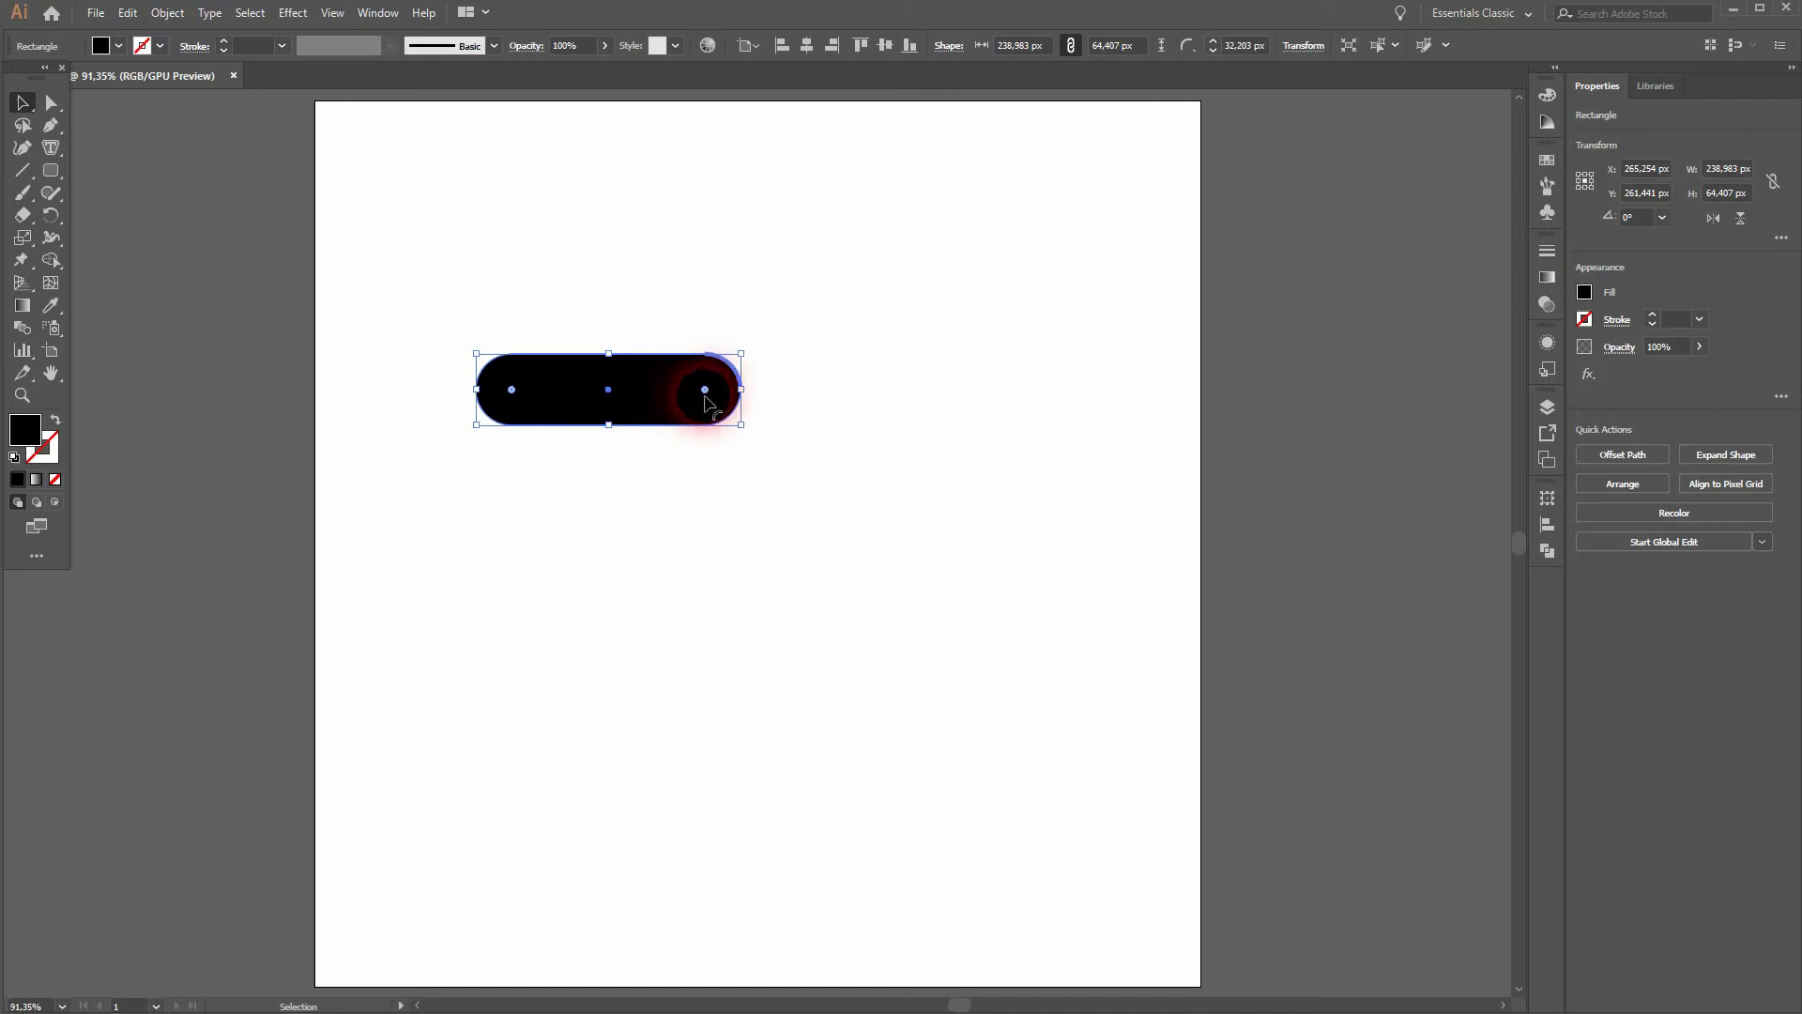
pyautogui.moveTo(616, 433)
pyautogui.mouseDown()
pyautogui.moveTo(617, 458)
pyautogui.moveTo(612, 405)
pyautogui.moveTo(612, 425)
pyautogui.mouseUp()
pyautogui.click(808, 407)
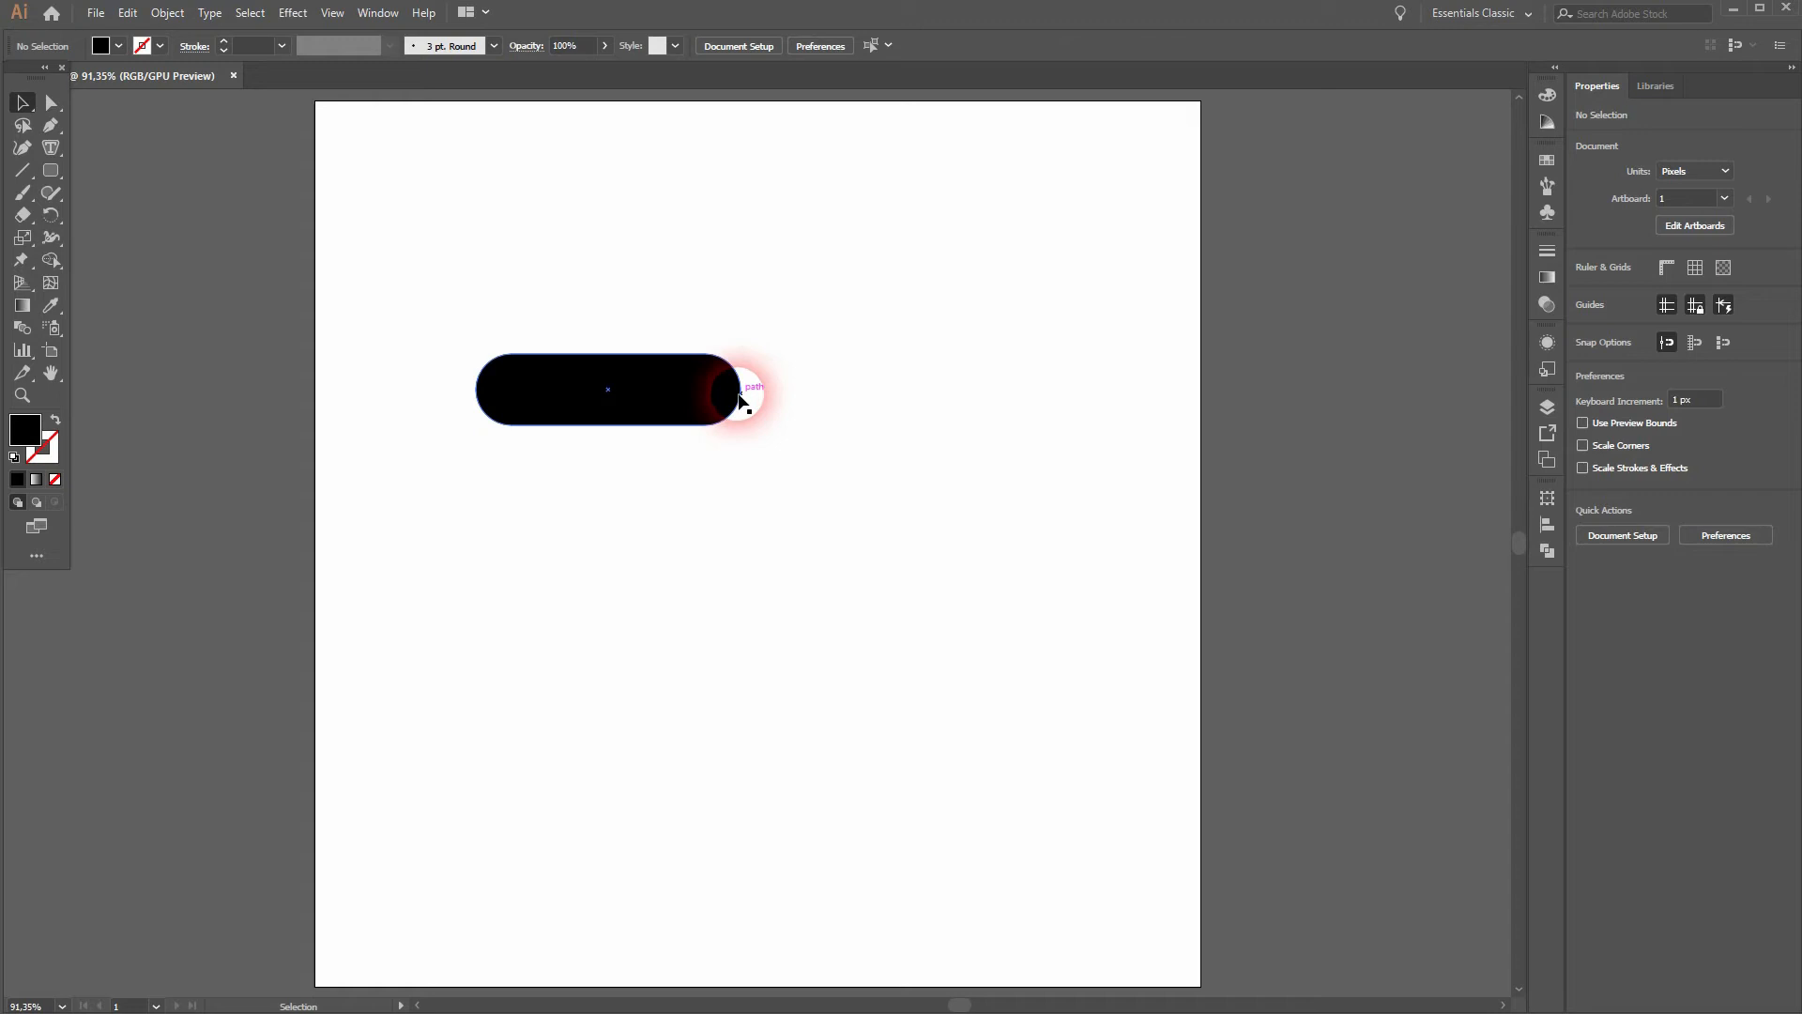
pyautogui.moveTo(687, 394); pyautogui.dragTo(759, 533)
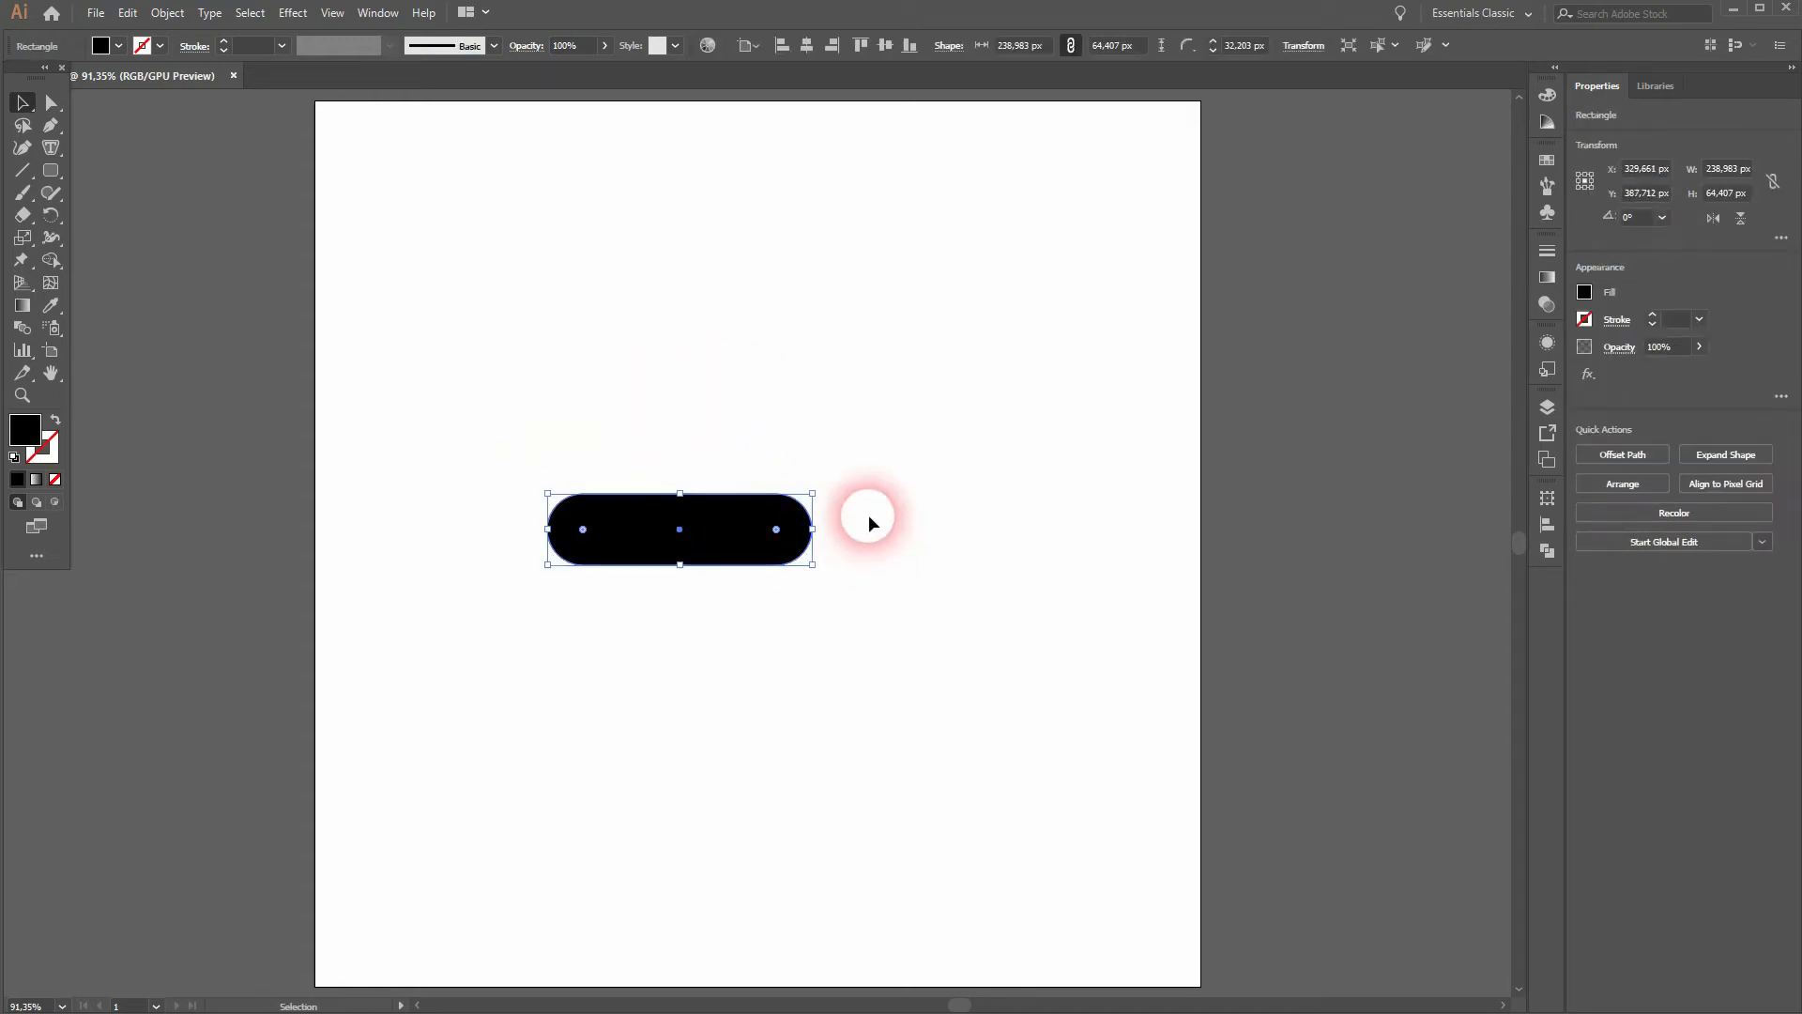
pyautogui.click(1663, 218)
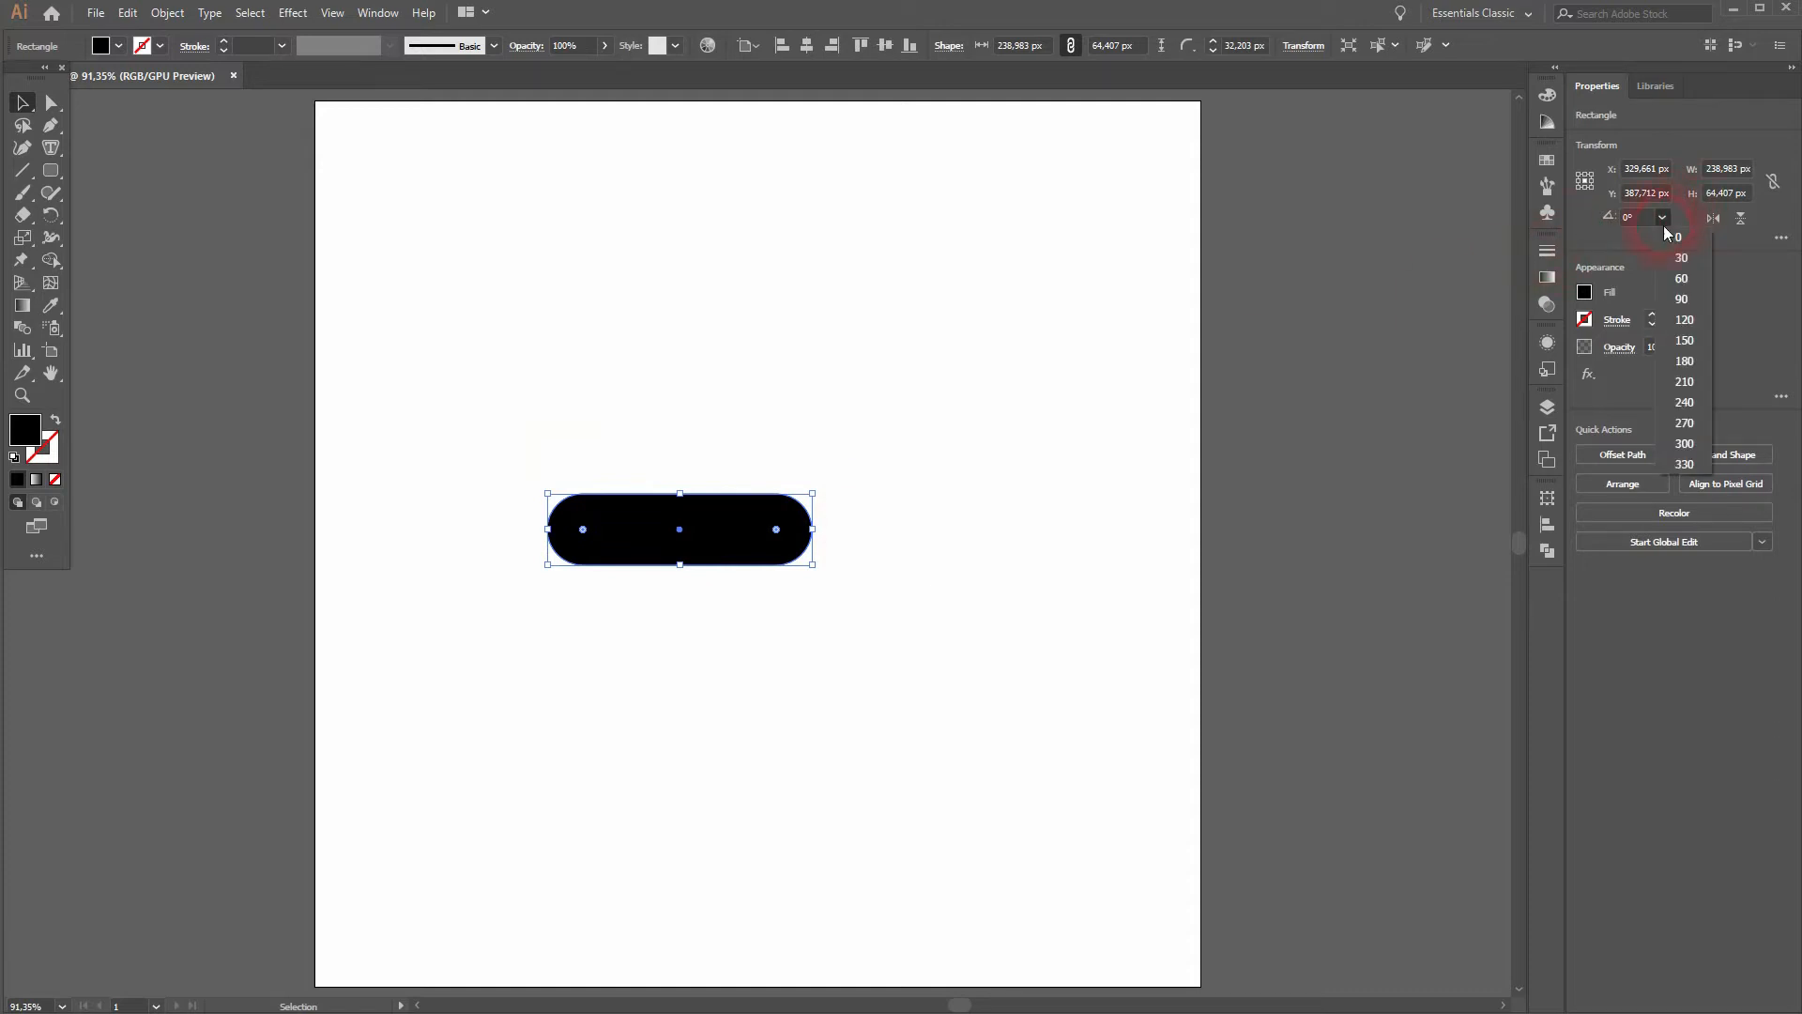
pyautogui.click(1694, 278)
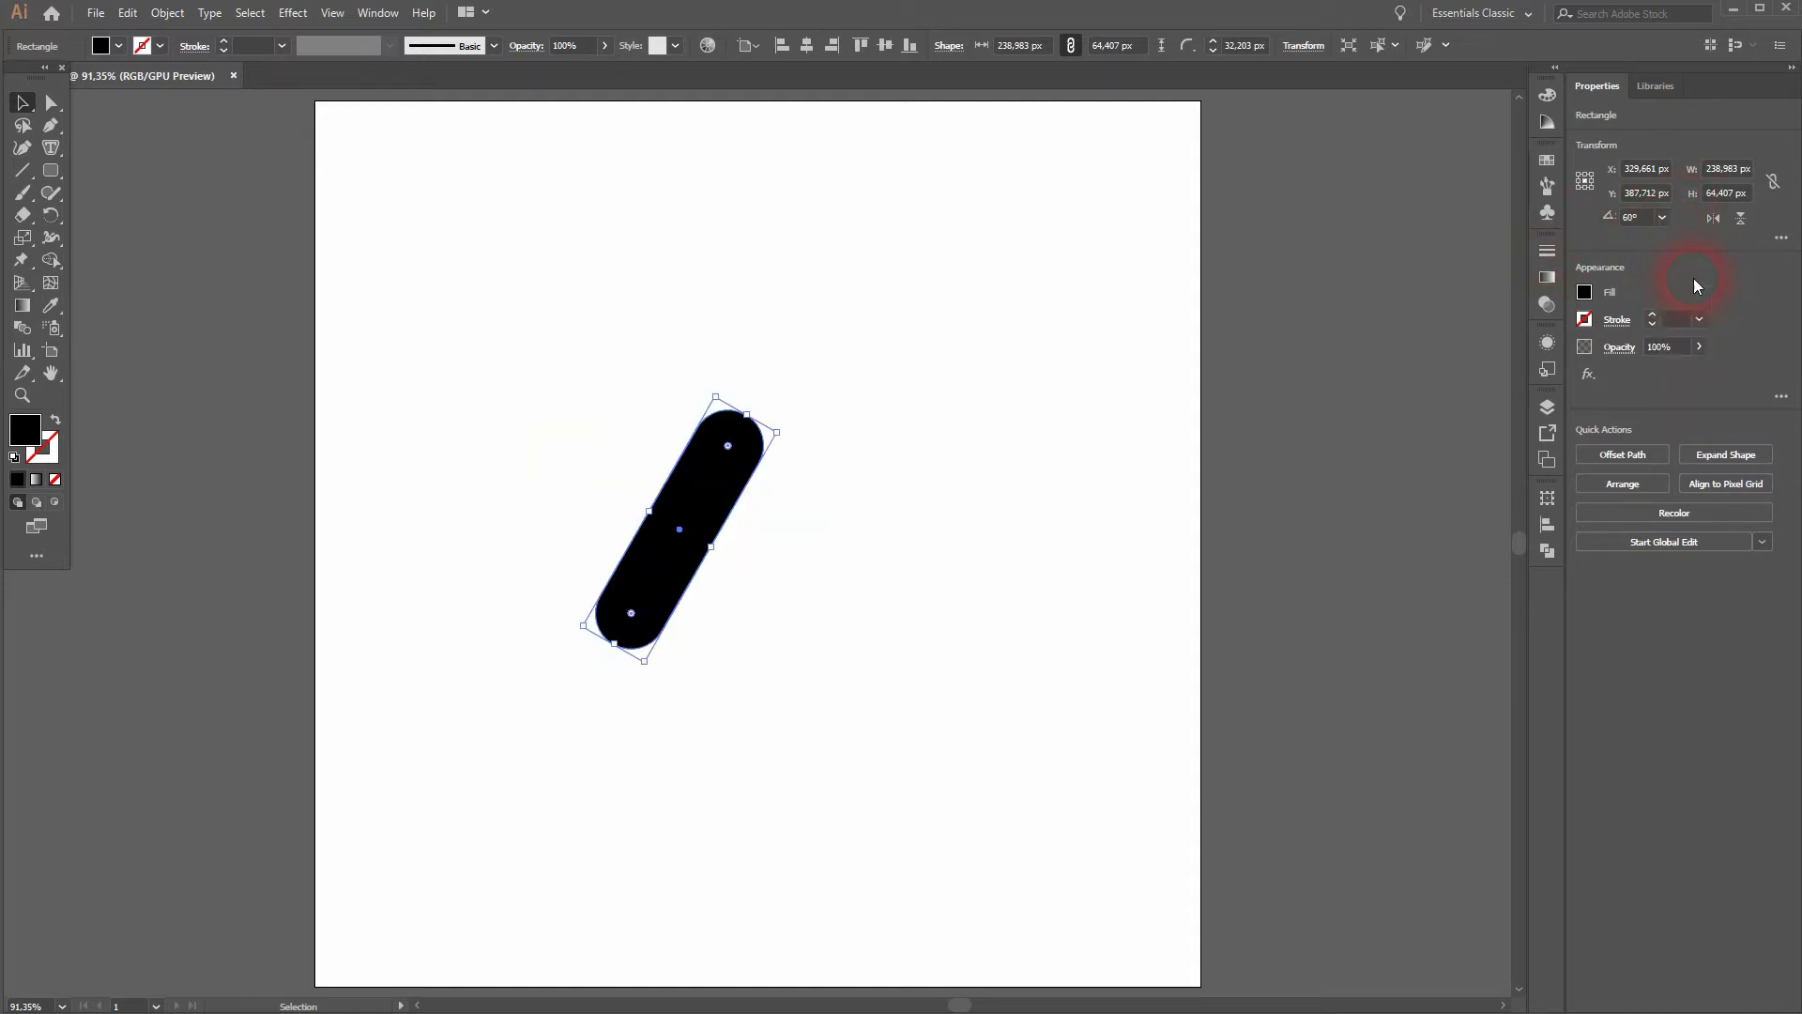
pyautogui.click(877, 540)
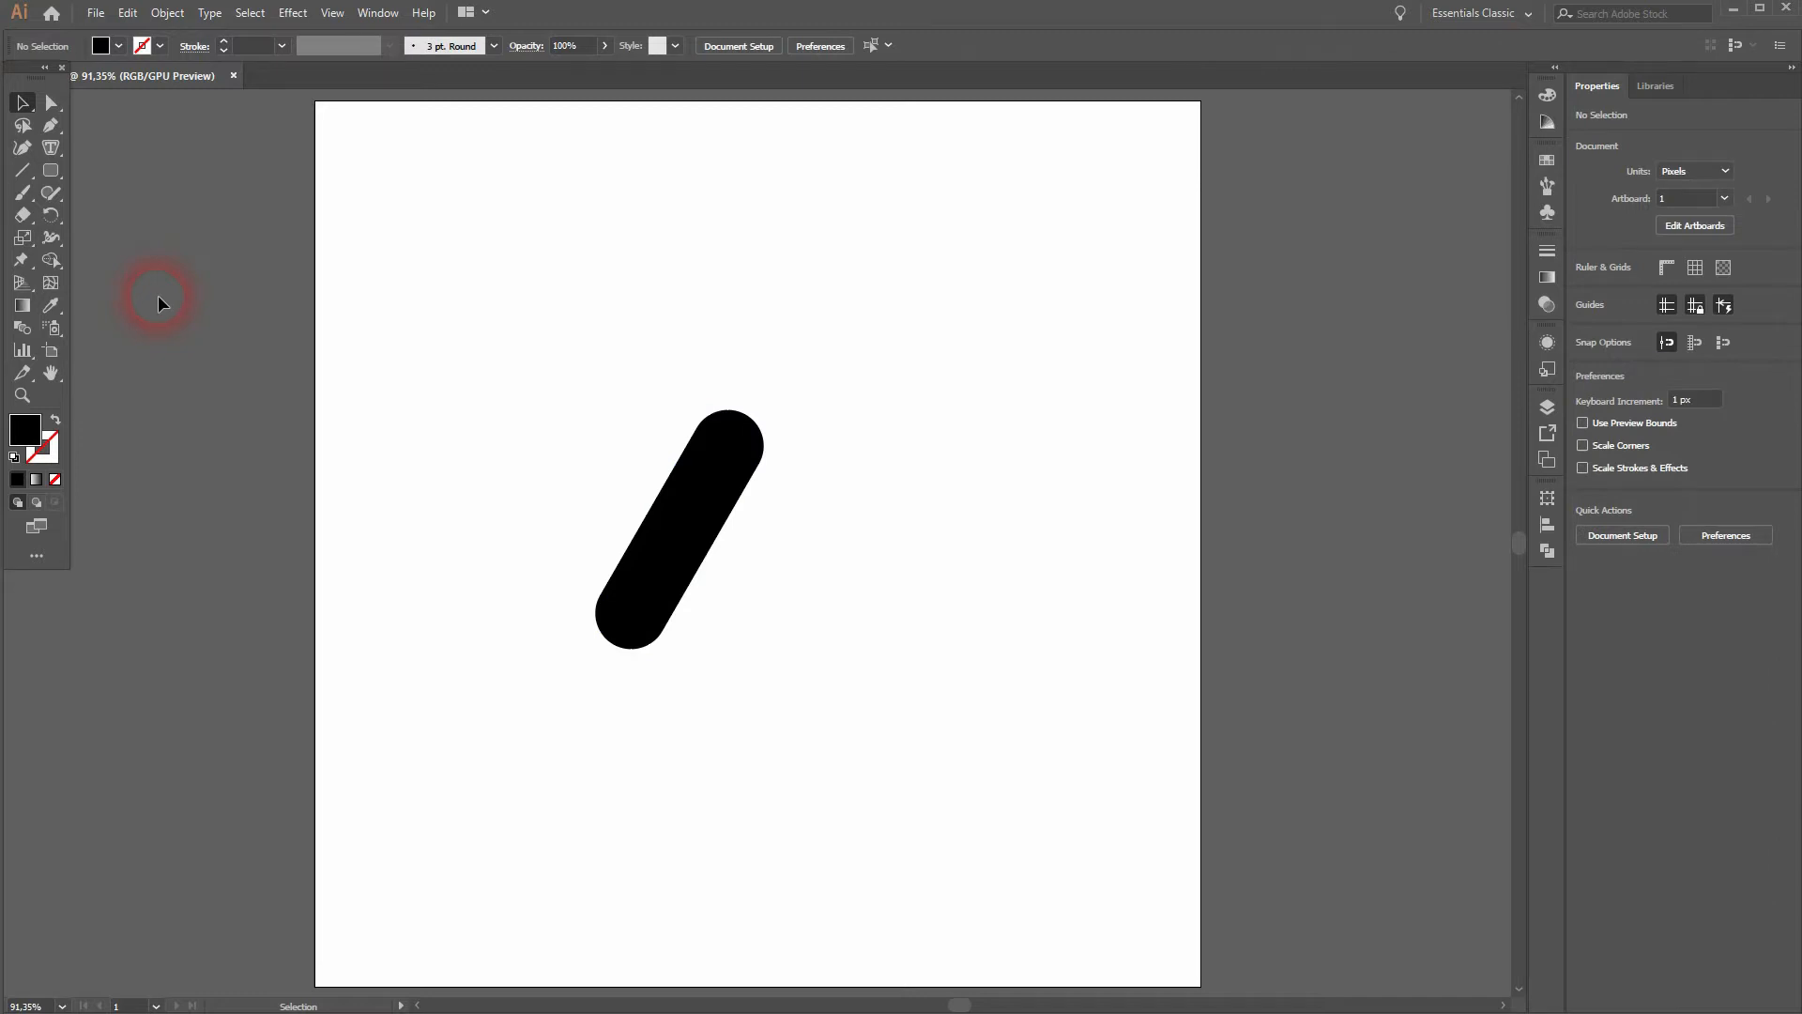
pyautogui.hotkey('ctrl', 'z')
# Draw a circle about 64 px in diameter from the pill's centre, matching its height, and check the fit in outline view.
pyautogui.moveTo(51, 169); pyautogui.dragTo(141, 213)
pyautogui.keyDown('ctrl'); pyautogui.click(962, 501); pyautogui.keyUp('ctrl')
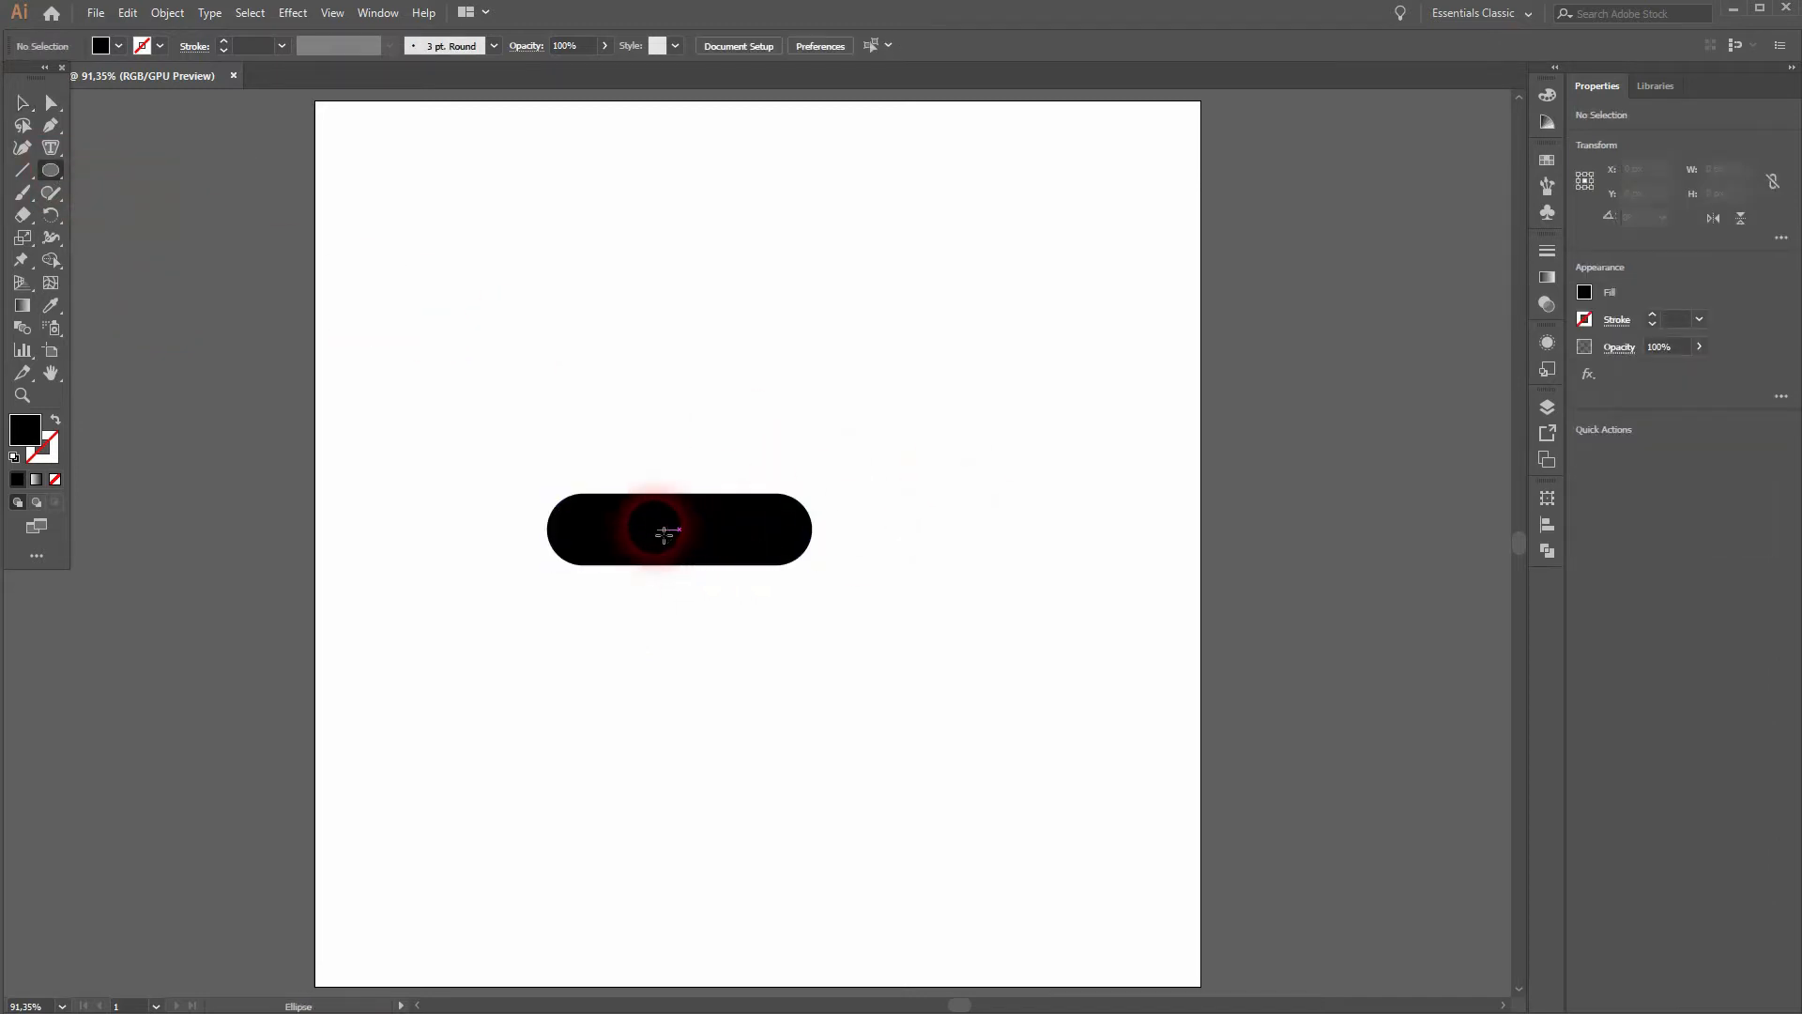
pyautogui.scroll(4, 672, 529)
pyautogui.scroll(2, 699, 535)
pyautogui.moveTo(702, 542); pyautogui.dragTo(800, 695)
pyautogui.hotkey('ctrl', 'y')
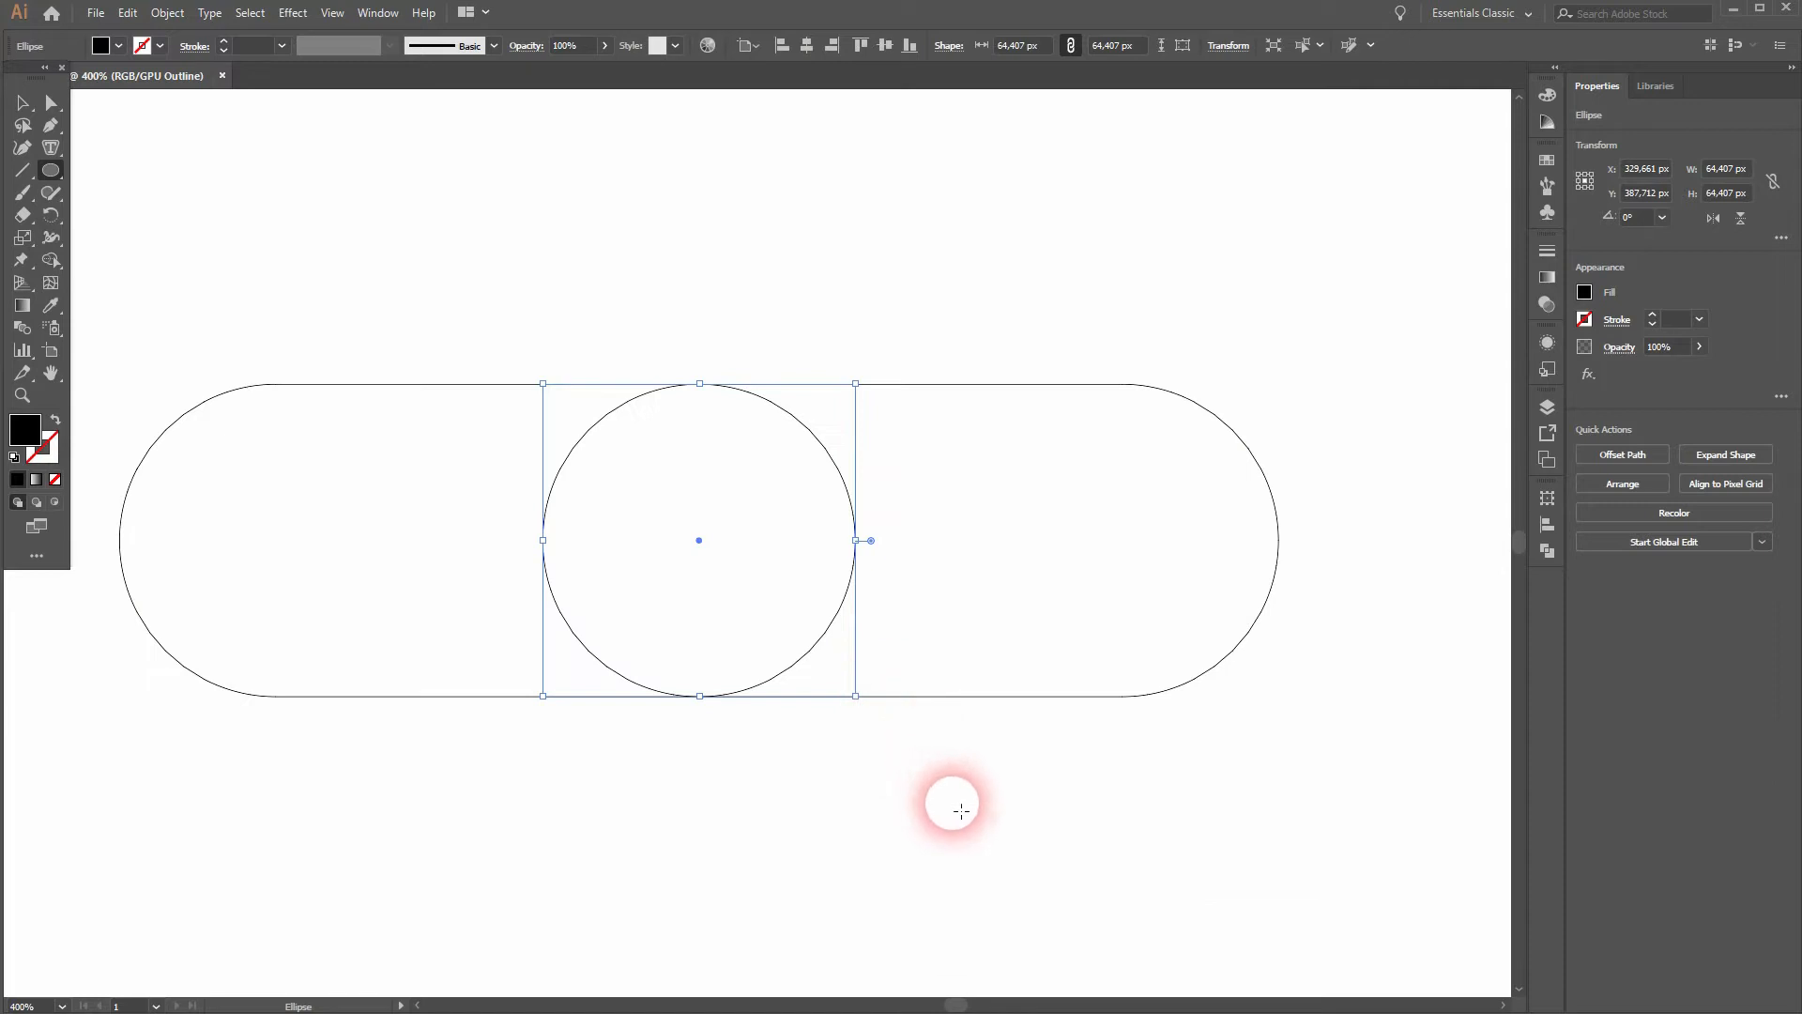
pyautogui.keyDown('ctrl'); pyautogui.click(924, 798); pyautogui.keyUp('ctrl')
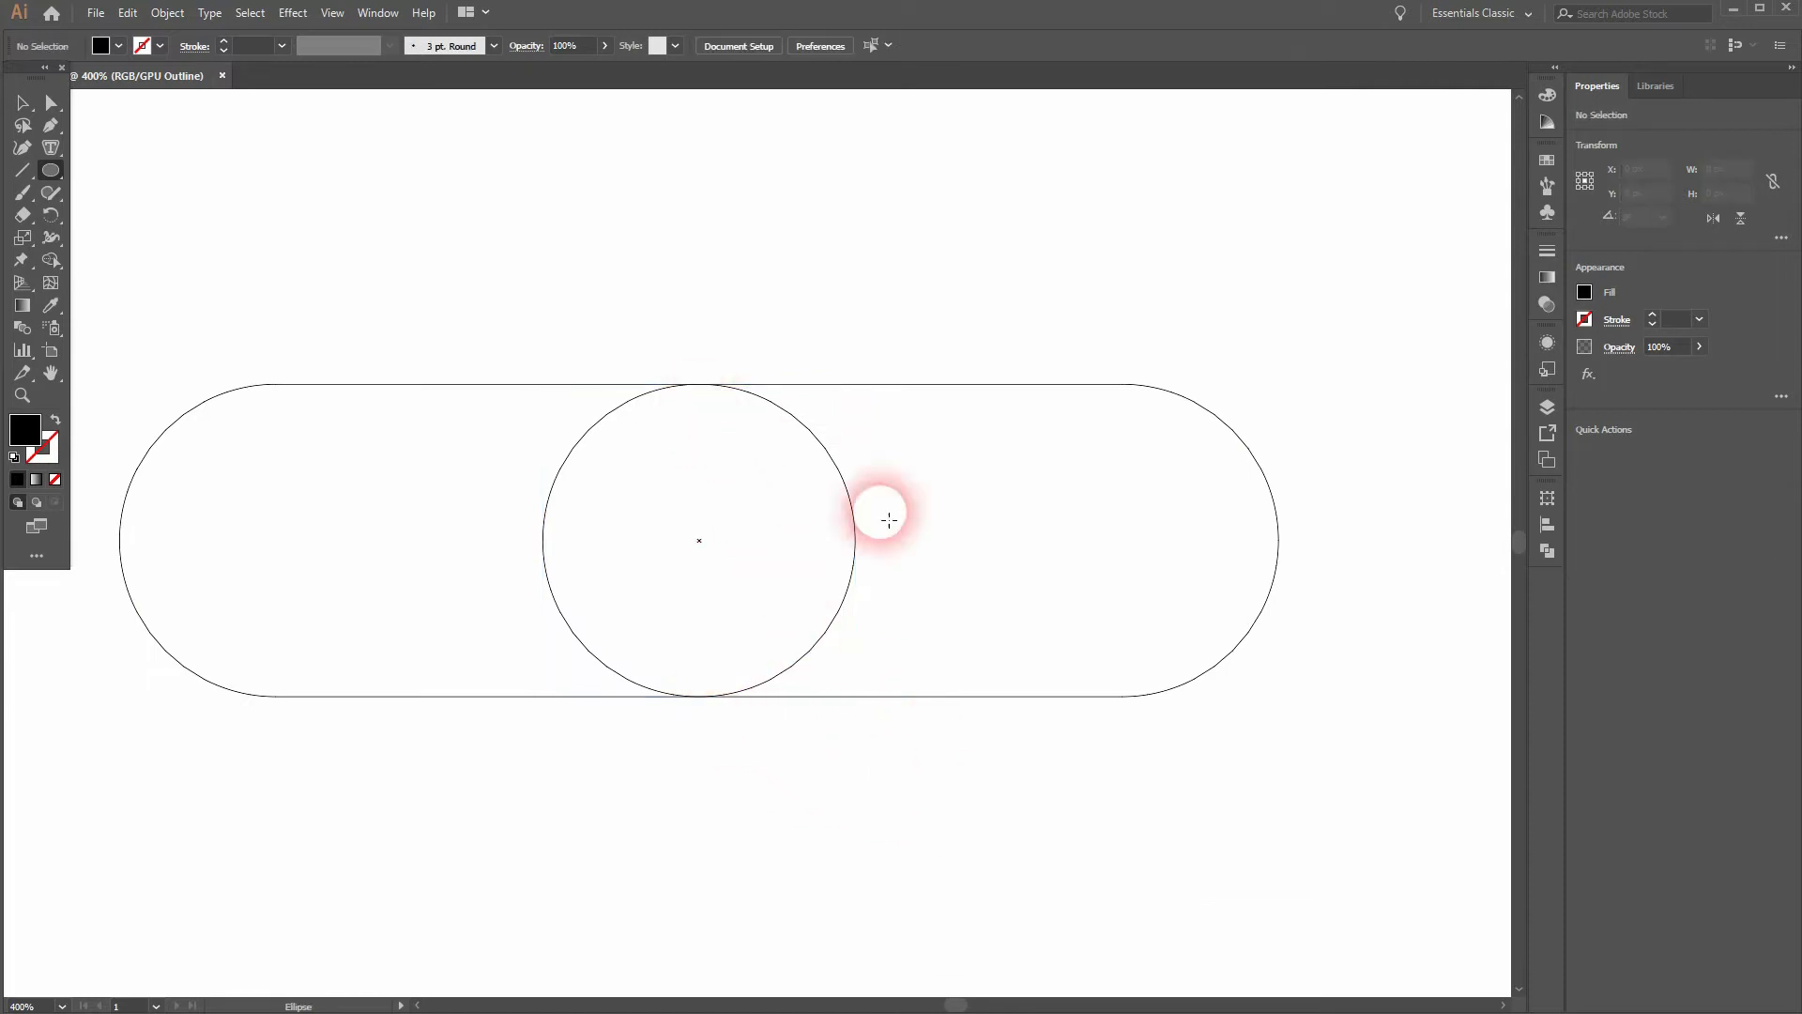
pyautogui.hotkey('ctrl', 'y')
# Fill the circle in the middle of the pill with red.
pyautogui.keyDown('ctrl'); pyautogui.click(671, 576); pyautogui.keyUp('ctrl')
pyautogui.click(119, 46)
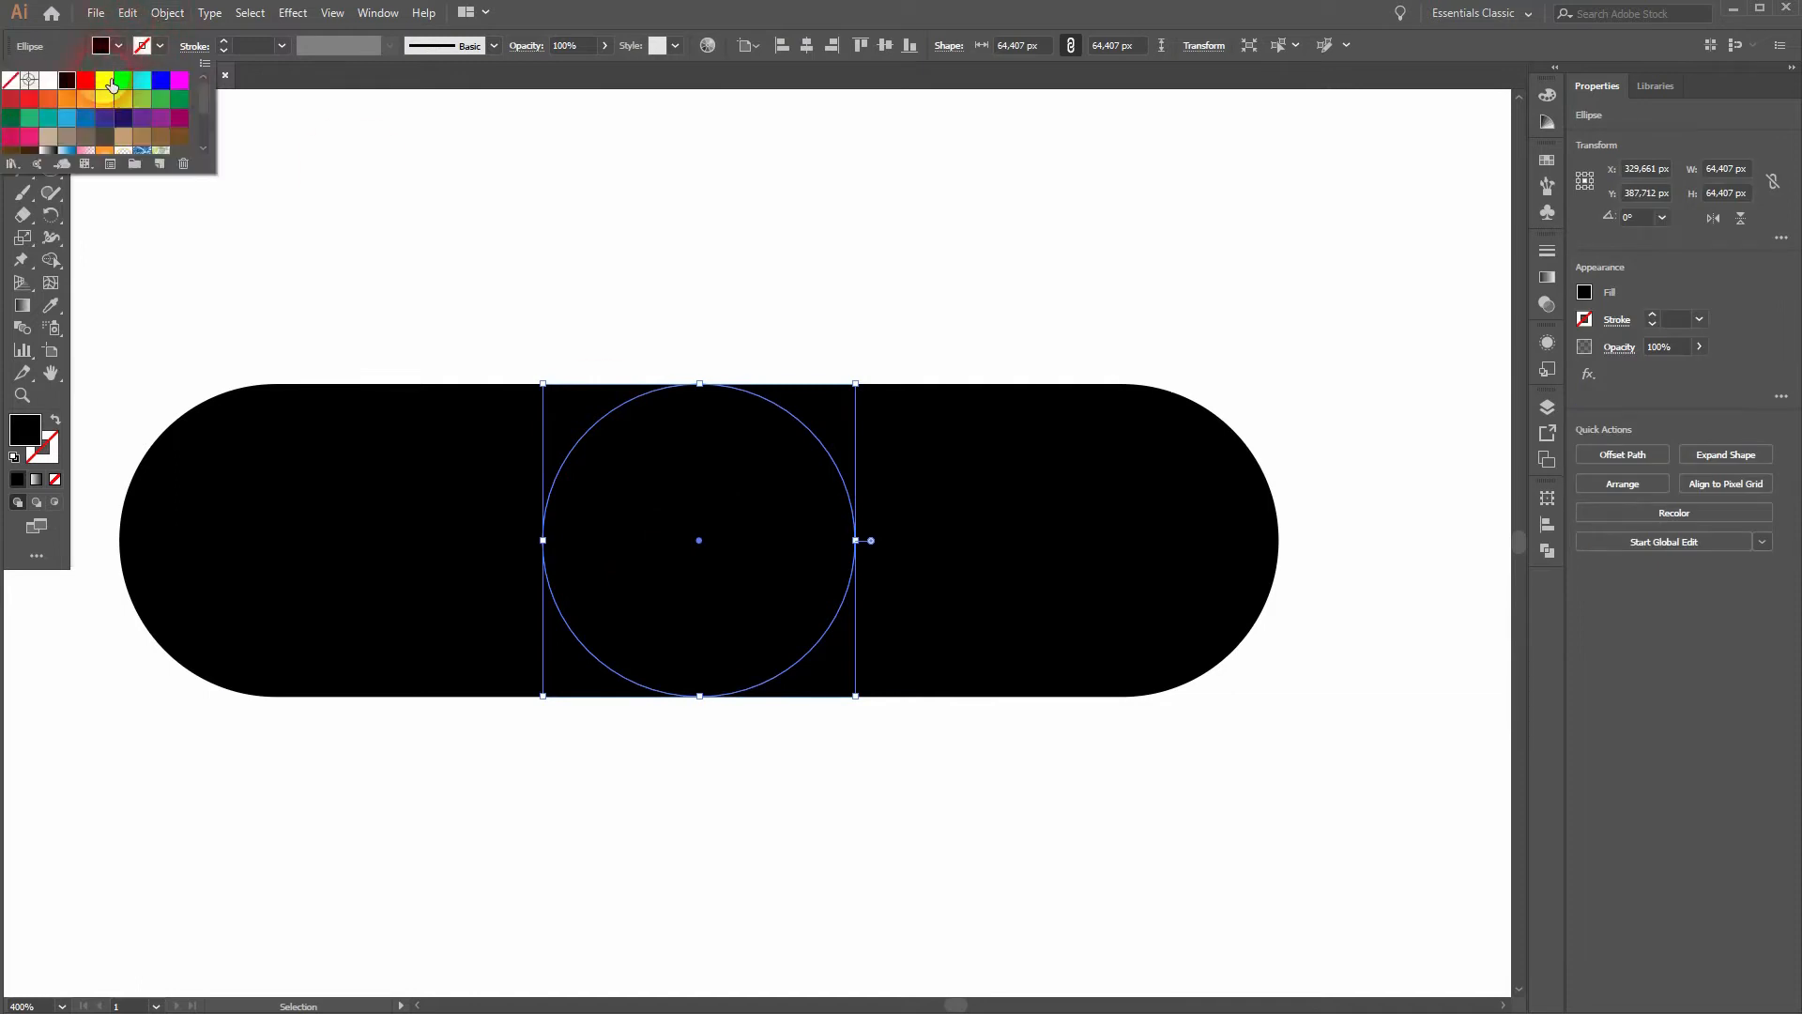
pyautogui.click(58, 77)
pyautogui.click(499, 248)
pyautogui.click(563, 303)
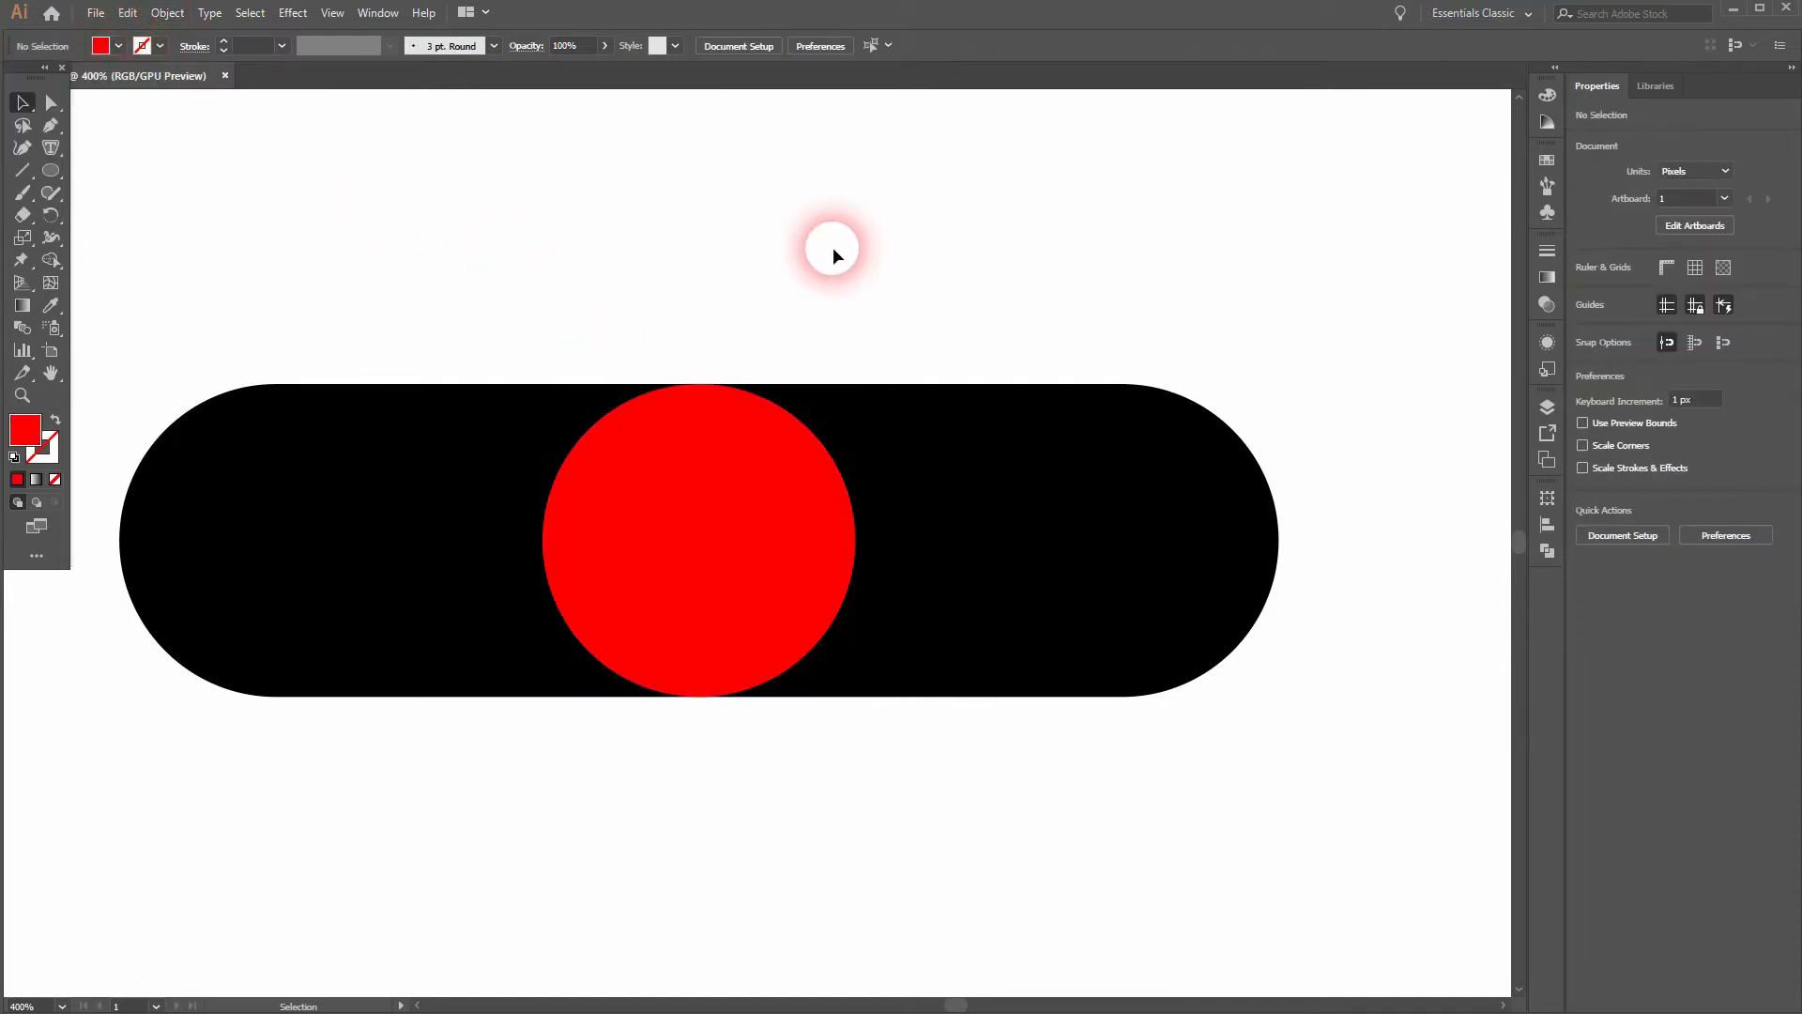
# Move the red circle onto the pill's left rounded end and inspect their alignment in outline view.
pyautogui.moveTo(695, 575); pyautogui.dragTo(264, 579)
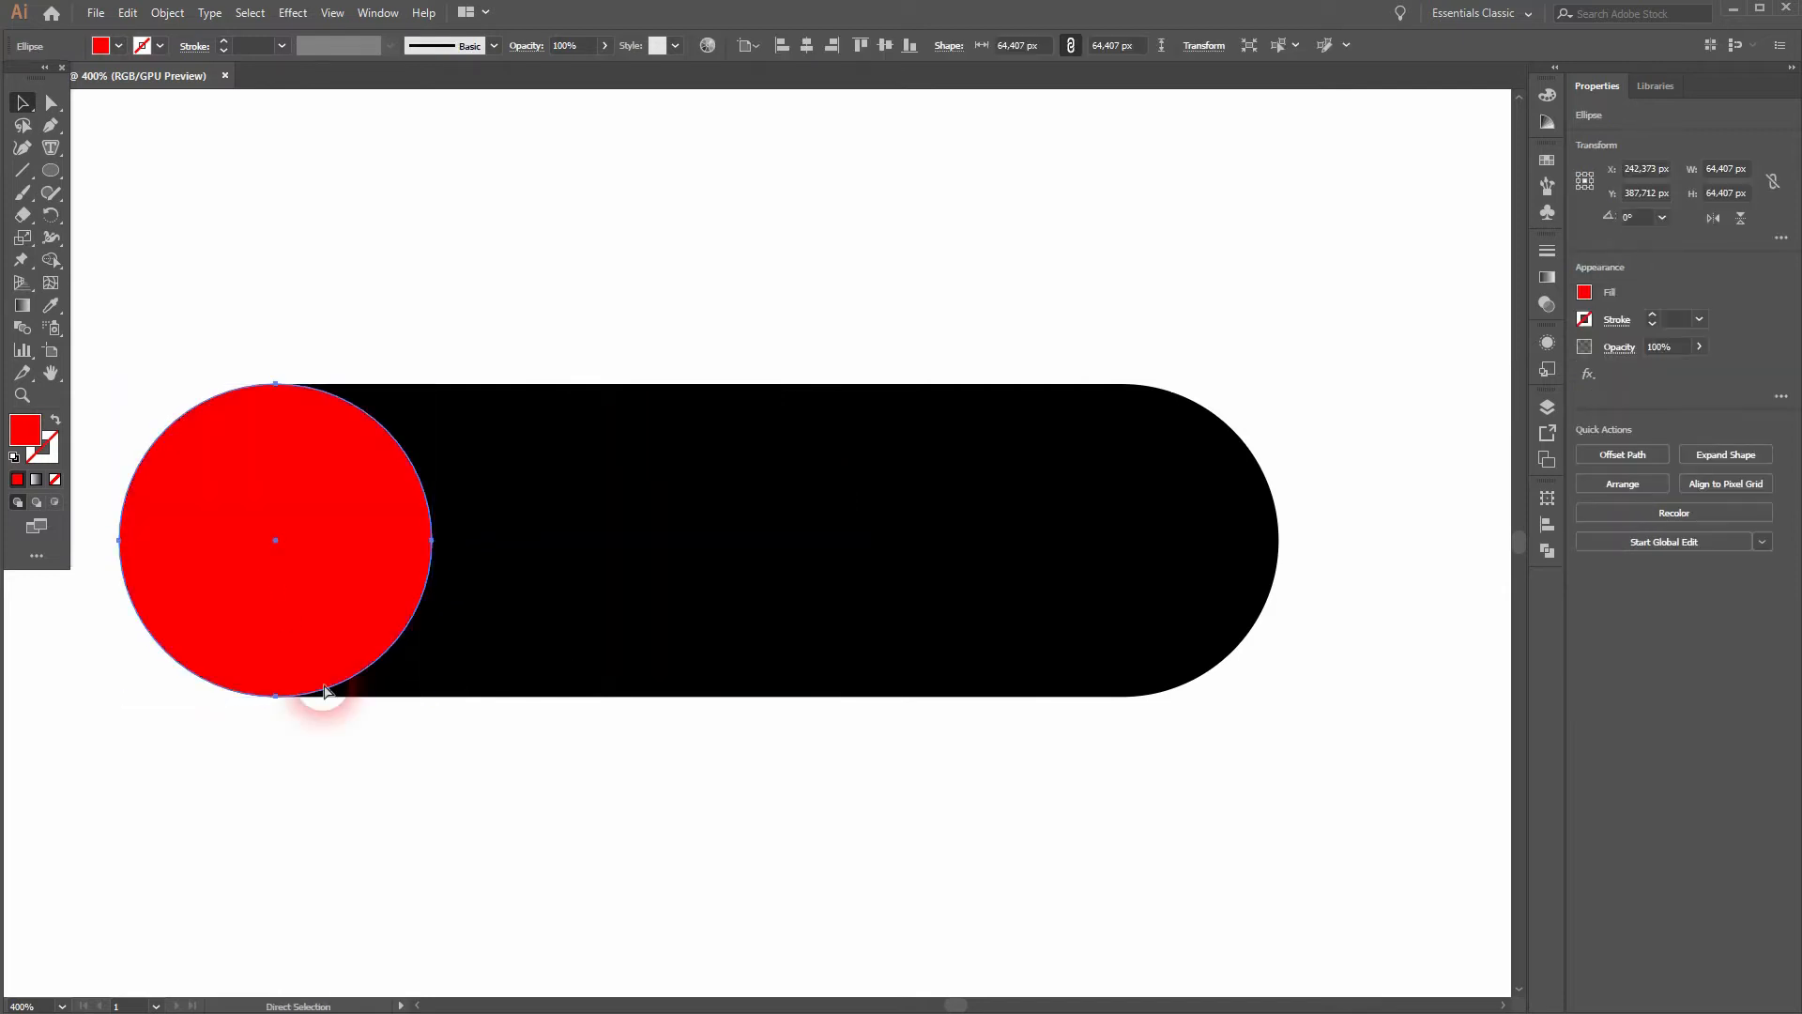
pyautogui.hotkey('ctrl', 'y')
pyautogui.click(273, 752)
pyautogui.scroll(4, 129, 609)
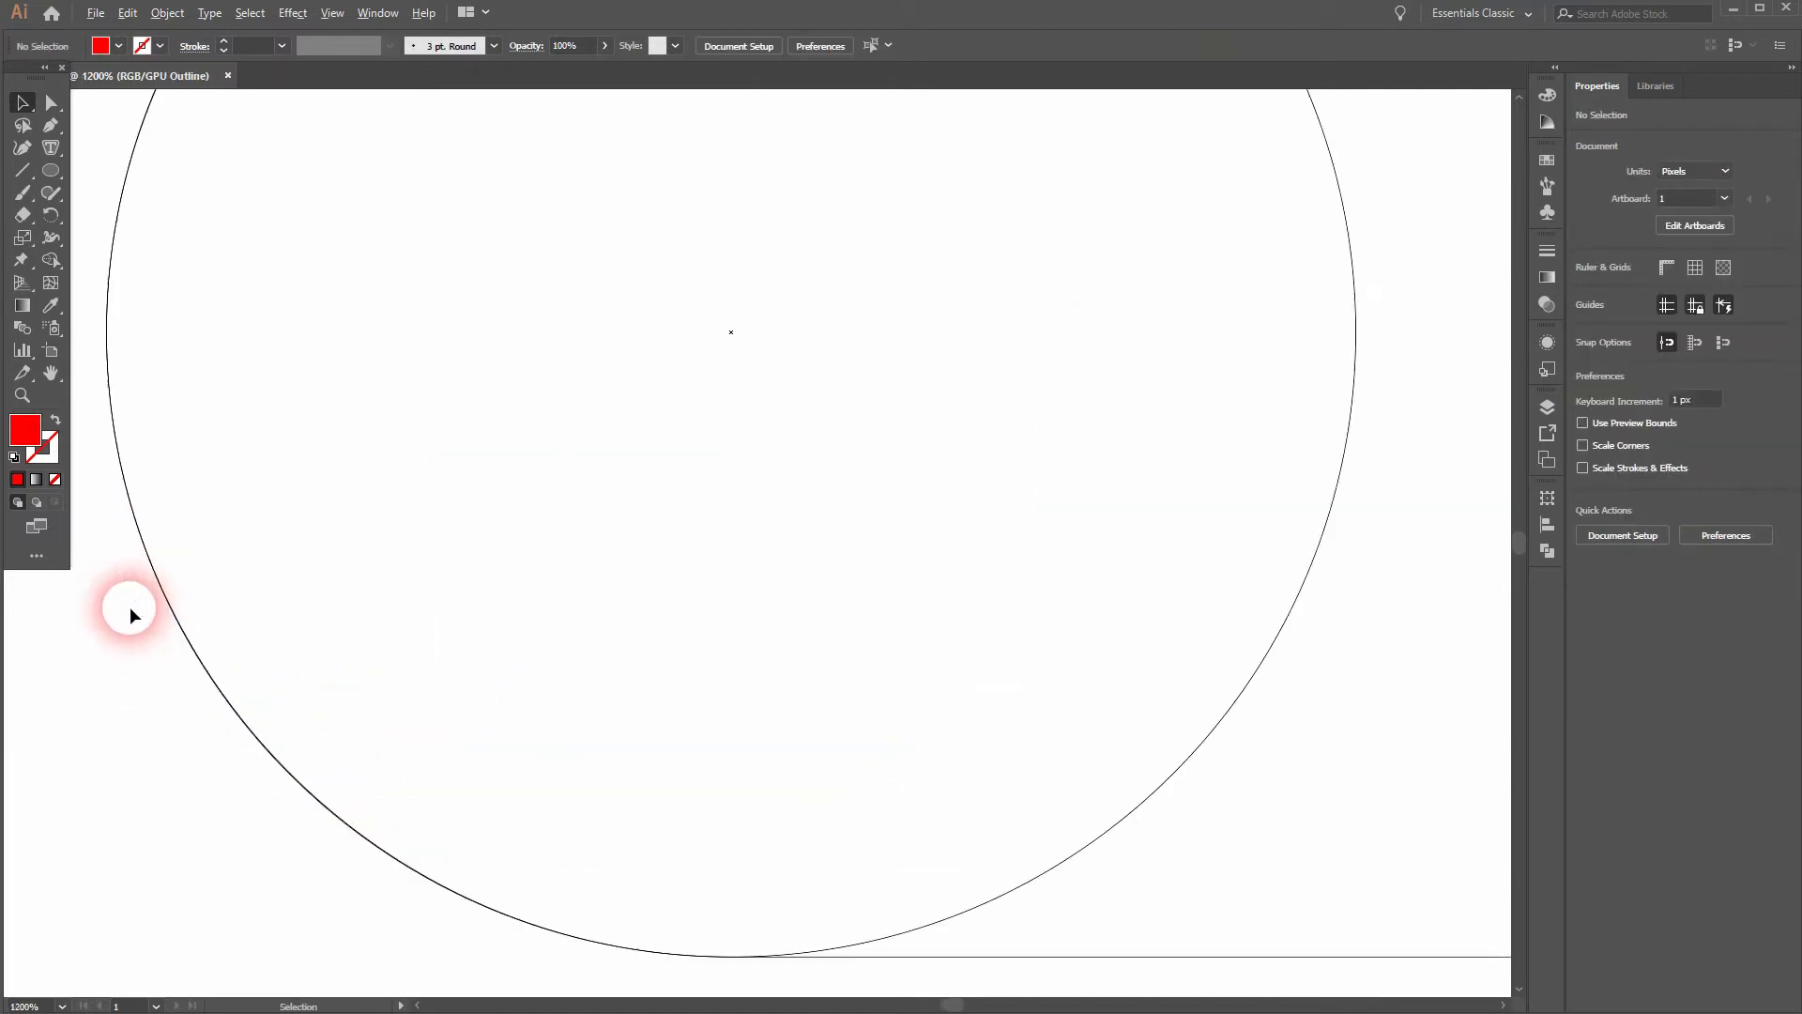
pyautogui.scroll(-1, 378, 453)
pyautogui.moveTo(379, 405); pyautogui.dragTo(388, 596)
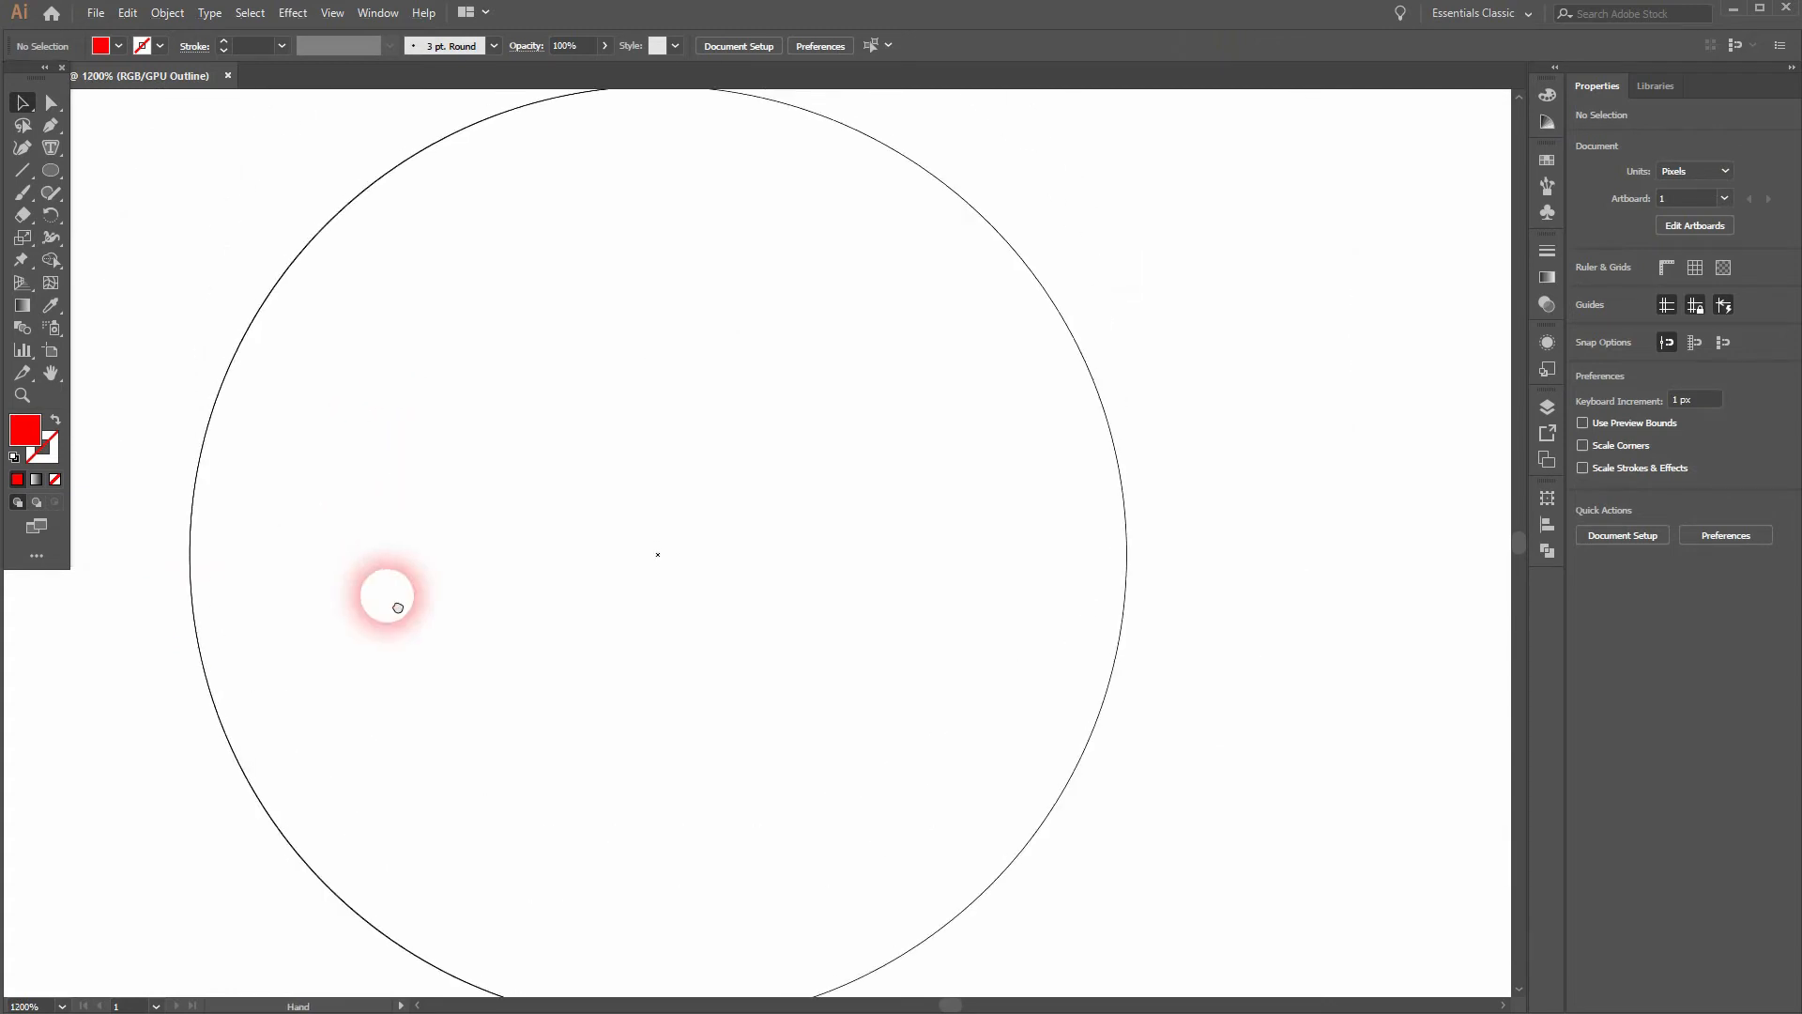
pyautogui.moveTo(851, 865); pyautogui.dragTo(812, 724)
pyautogui.hotkey('ctrl', 'y')
pyautogui.scroll(-5, 786, 747)
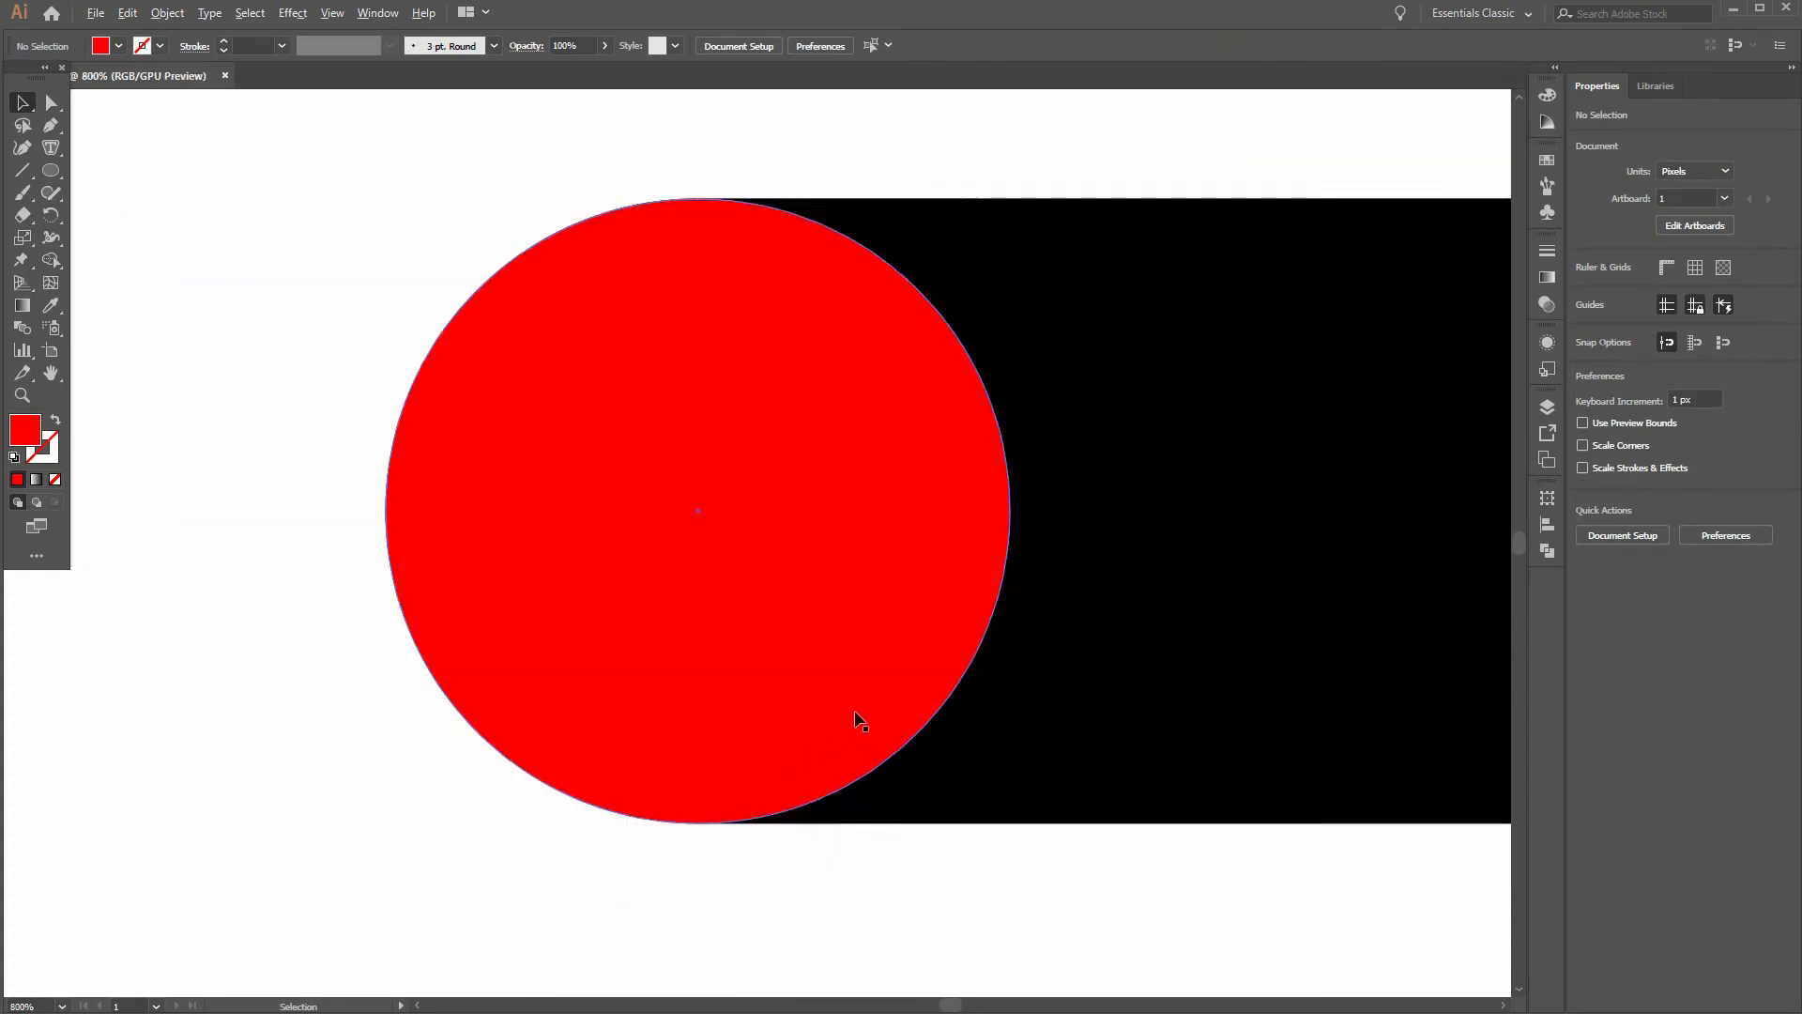
# Rotate the pill and red circle together to 60° and place a copy of both on the artboard's right side.
pyautogui.moveTo(700, 825); pyautogui.dragTo(1126, 558)
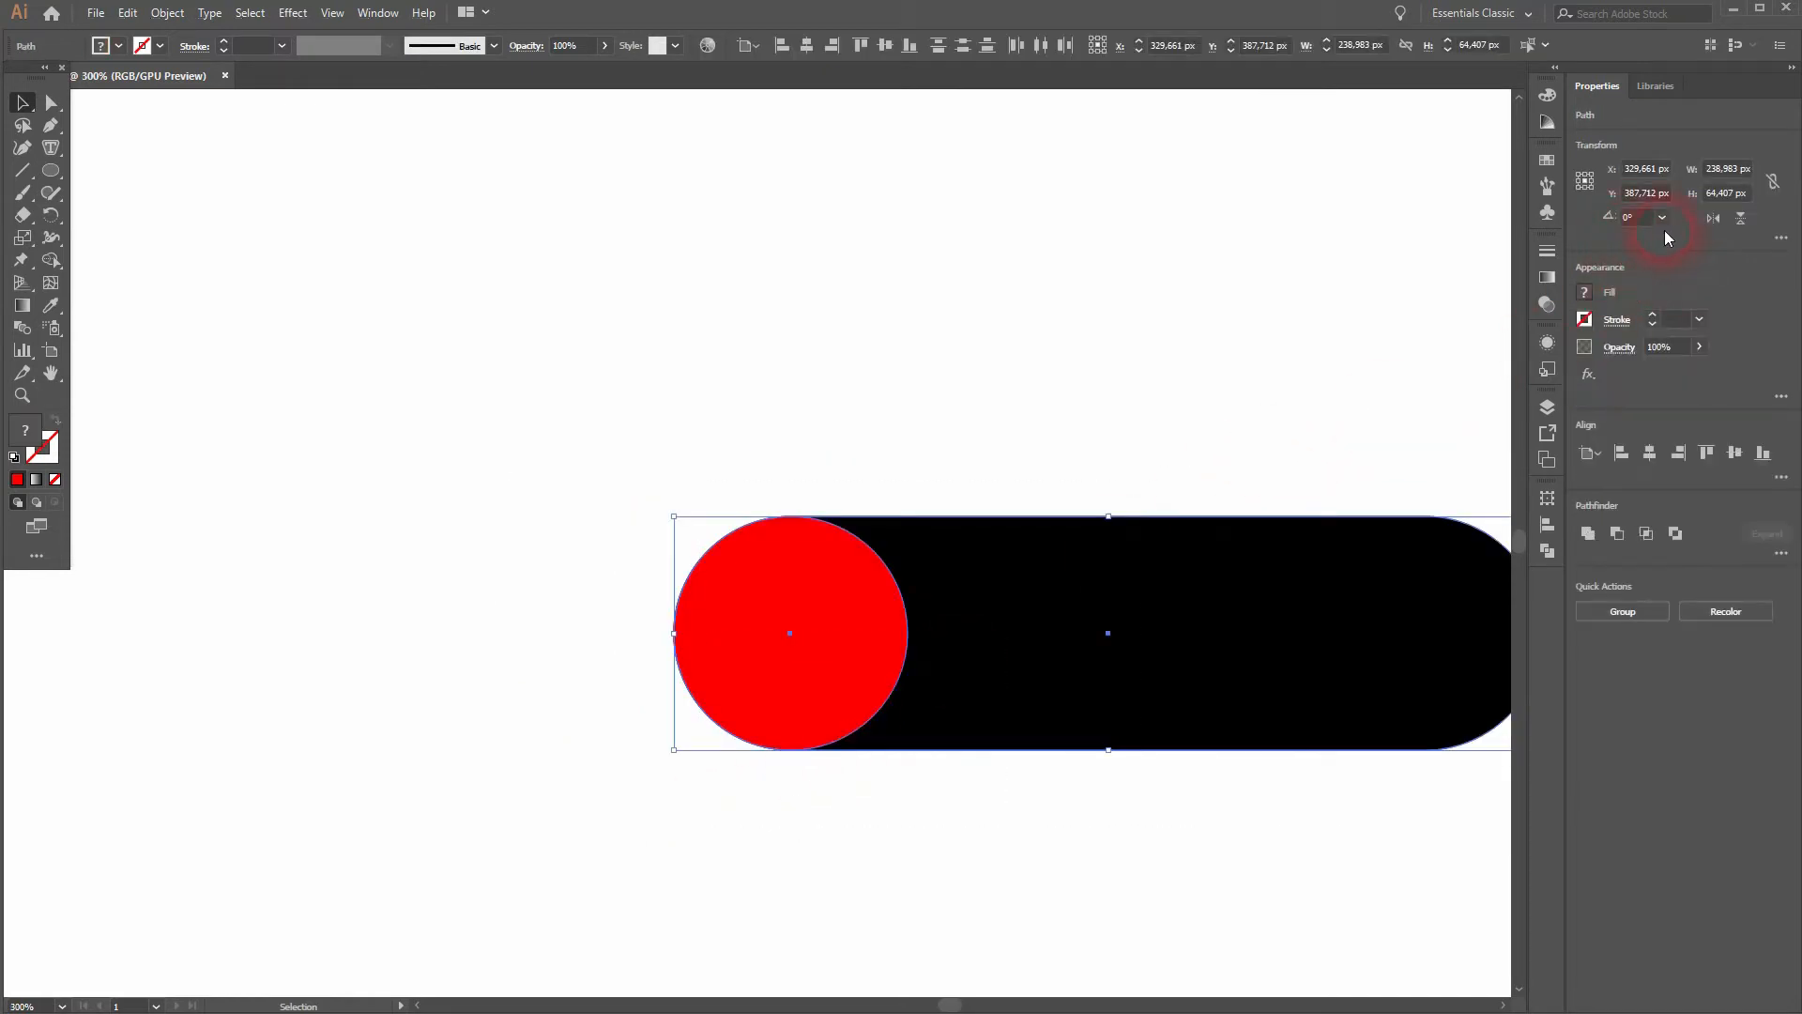
pyautogui.click(1688, 276)
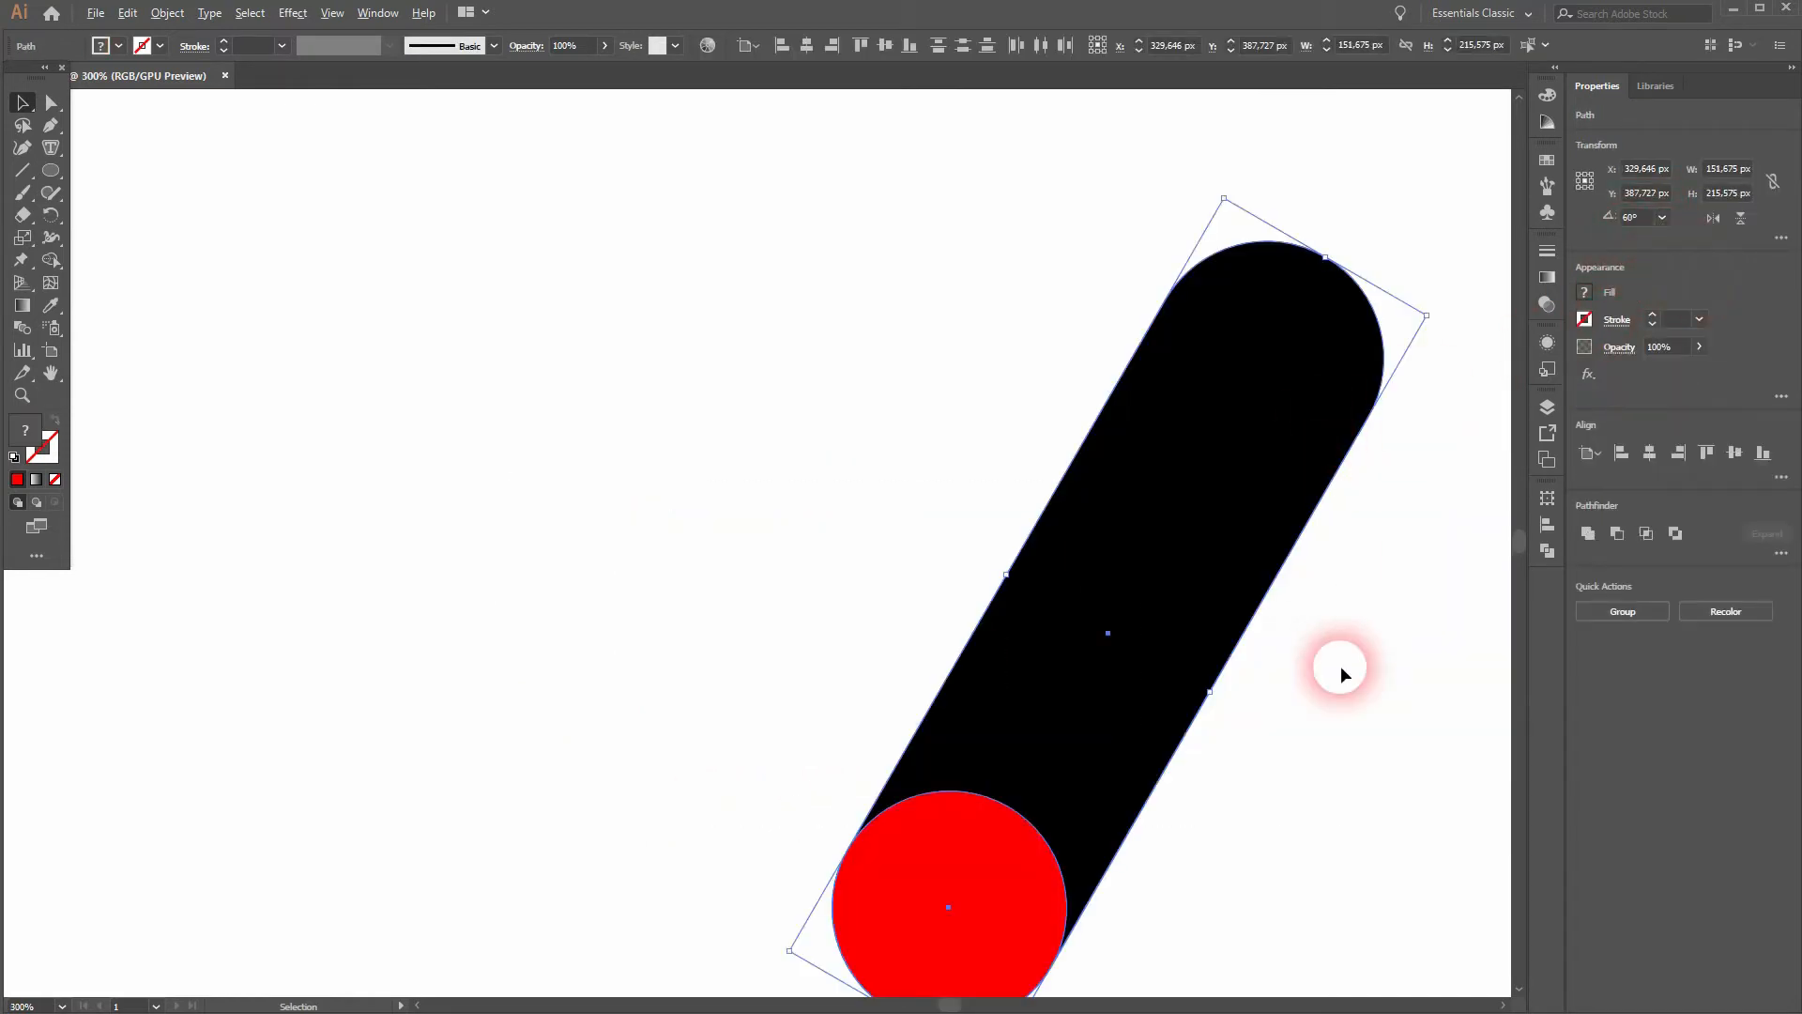
pyautogui.scroll(-2, 1336, 672)
pyautogui.moveTo(1384, 695); pyautogui.dragTo(908, 556)
pyautogui.scroll(-3, 809, 510)
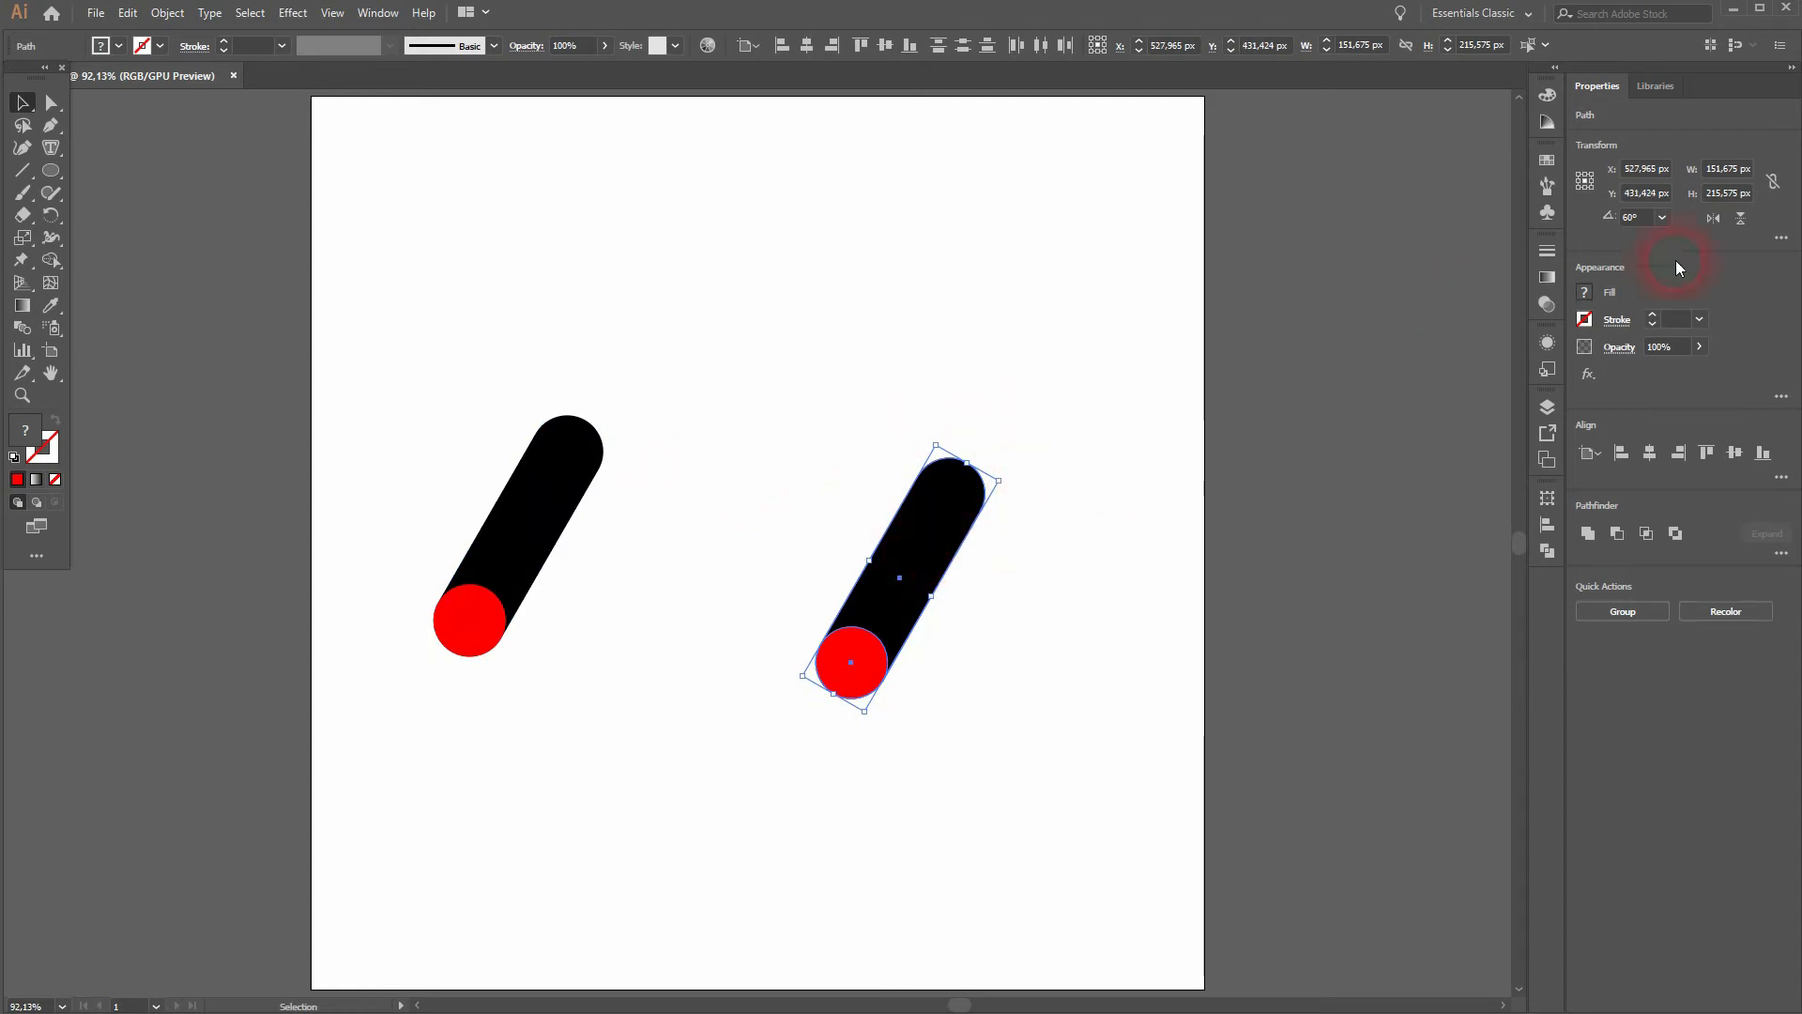
# Set the copy's rotation to 120° and move it so its black upper end overlaps the original pill's upper end.
pyautogui.click(1663, 218)
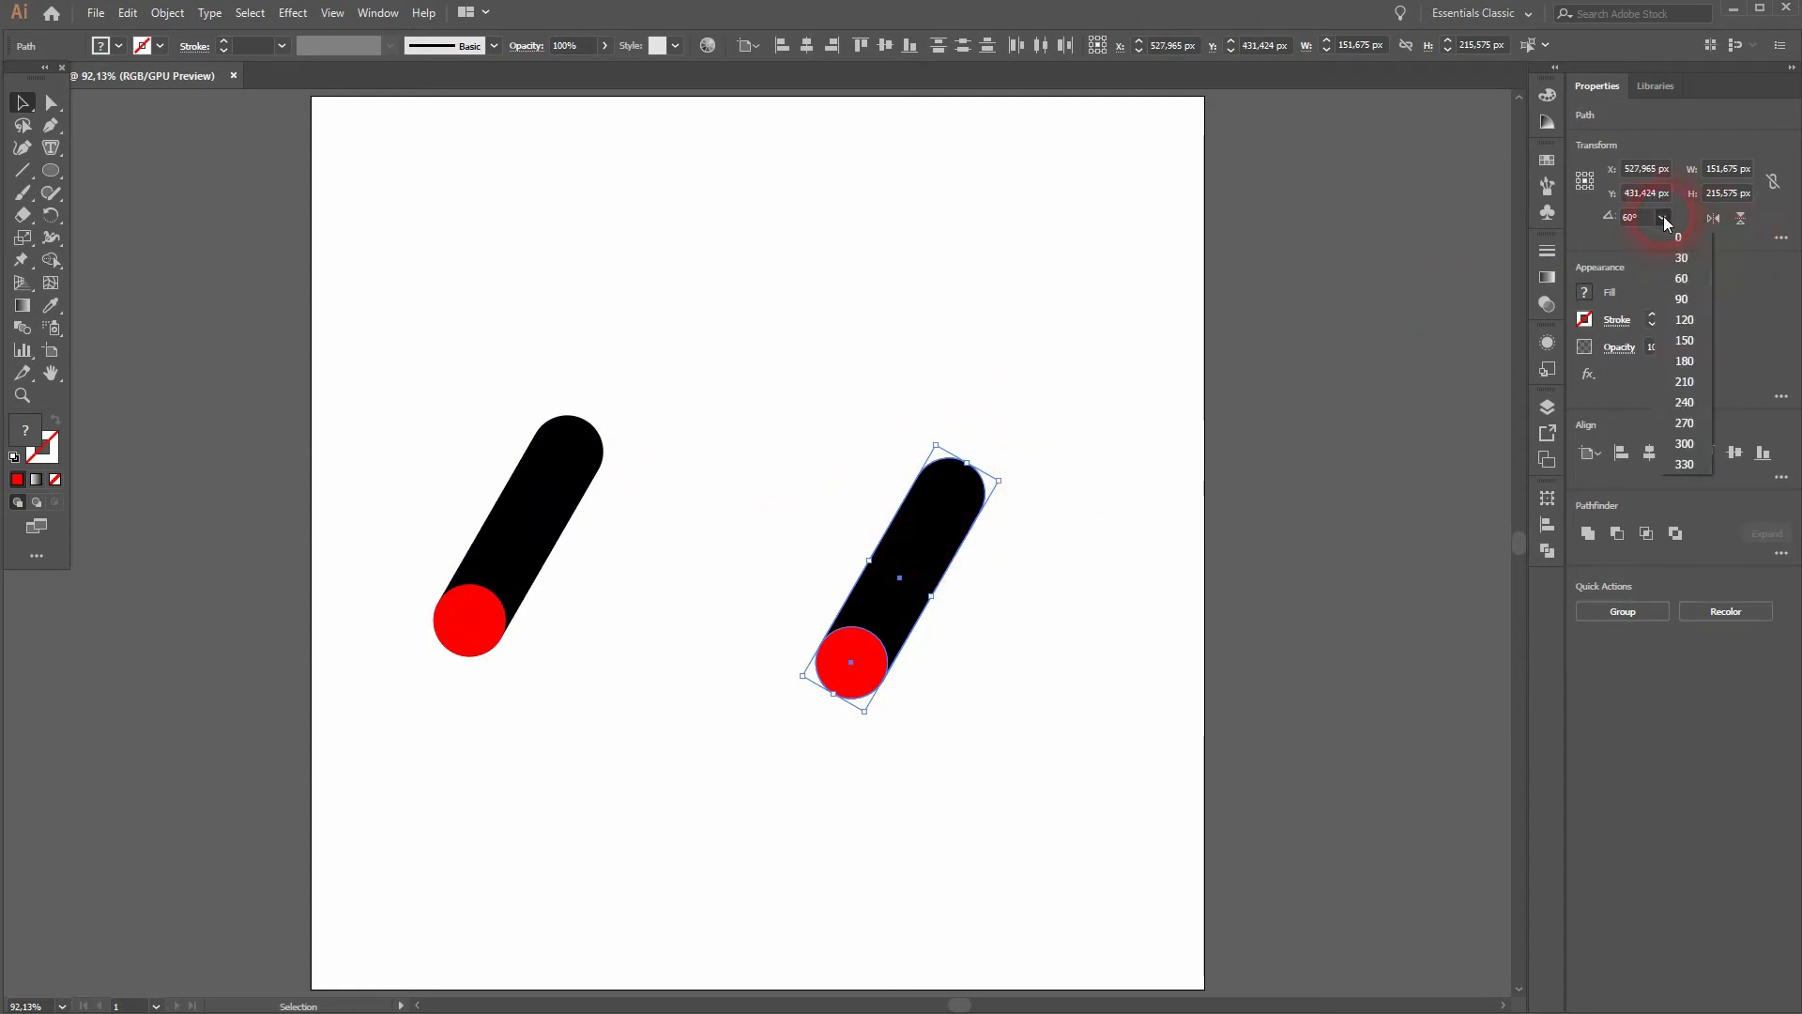
pyautogui.click(1686, 321)
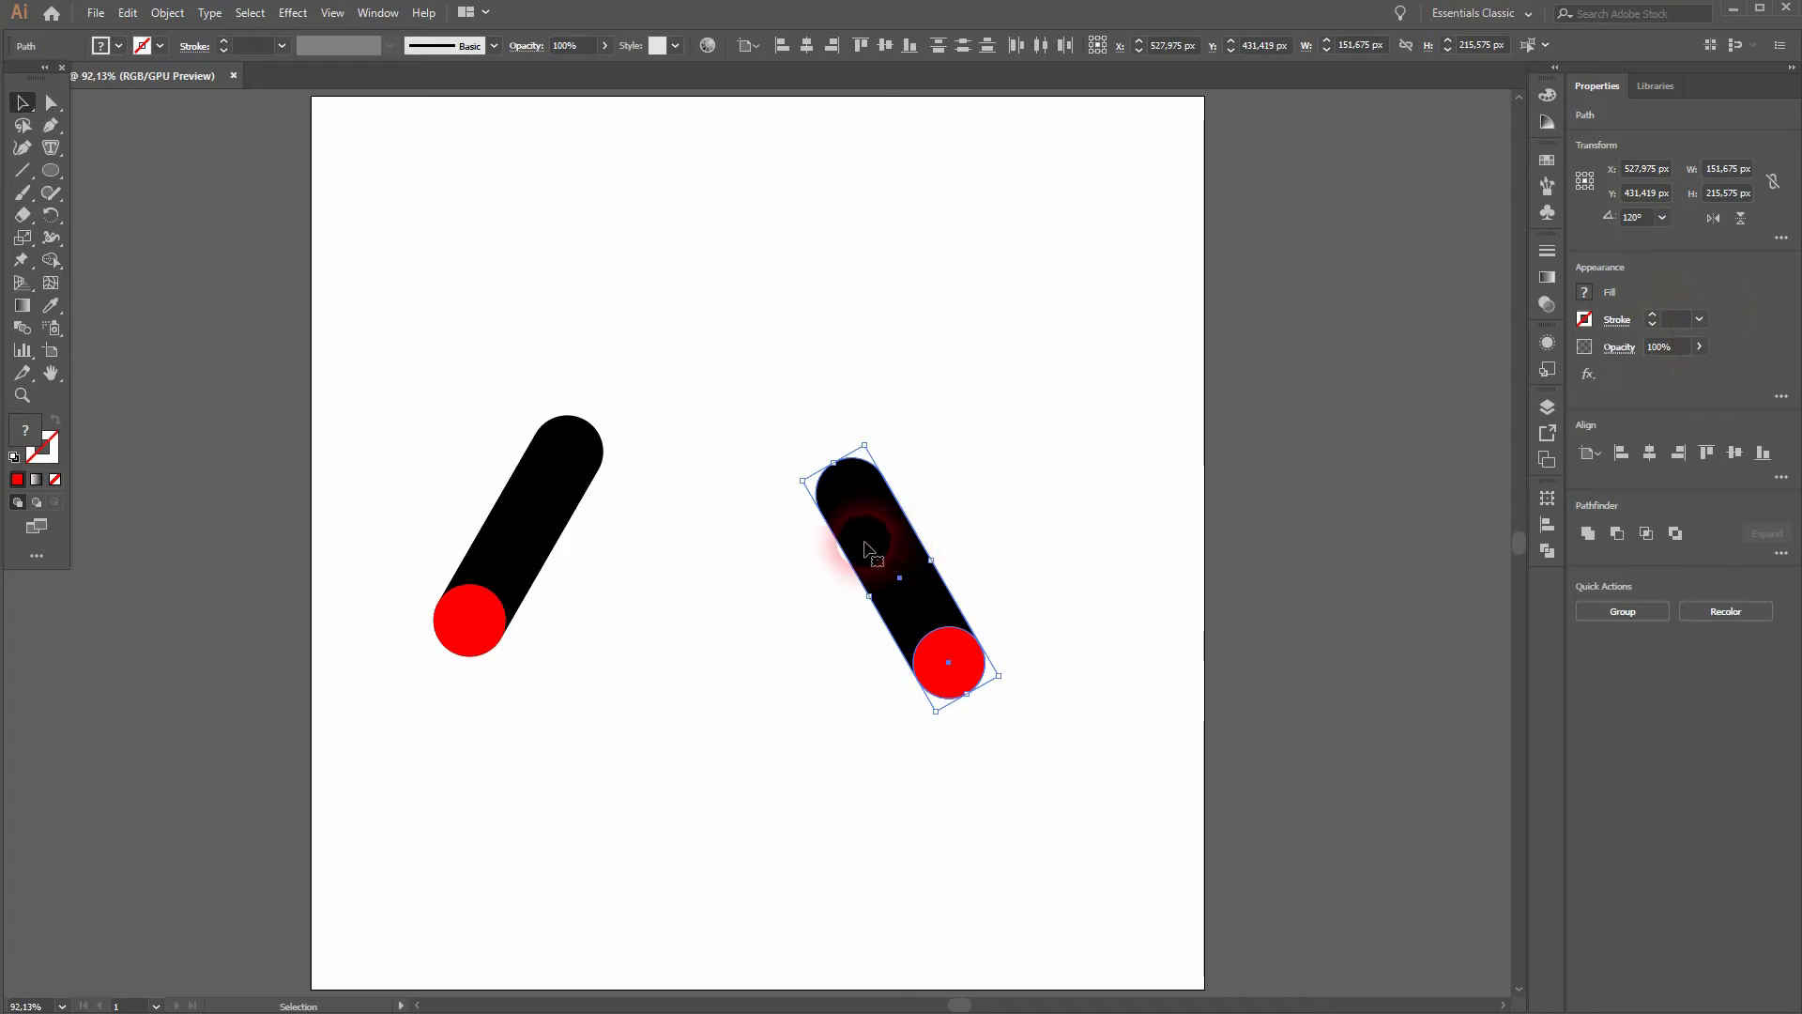
pyautogui.moveTo(864, 545); pyautogui.dragTo(568, 471)
pyautogui.scroll(3, 564, 474)
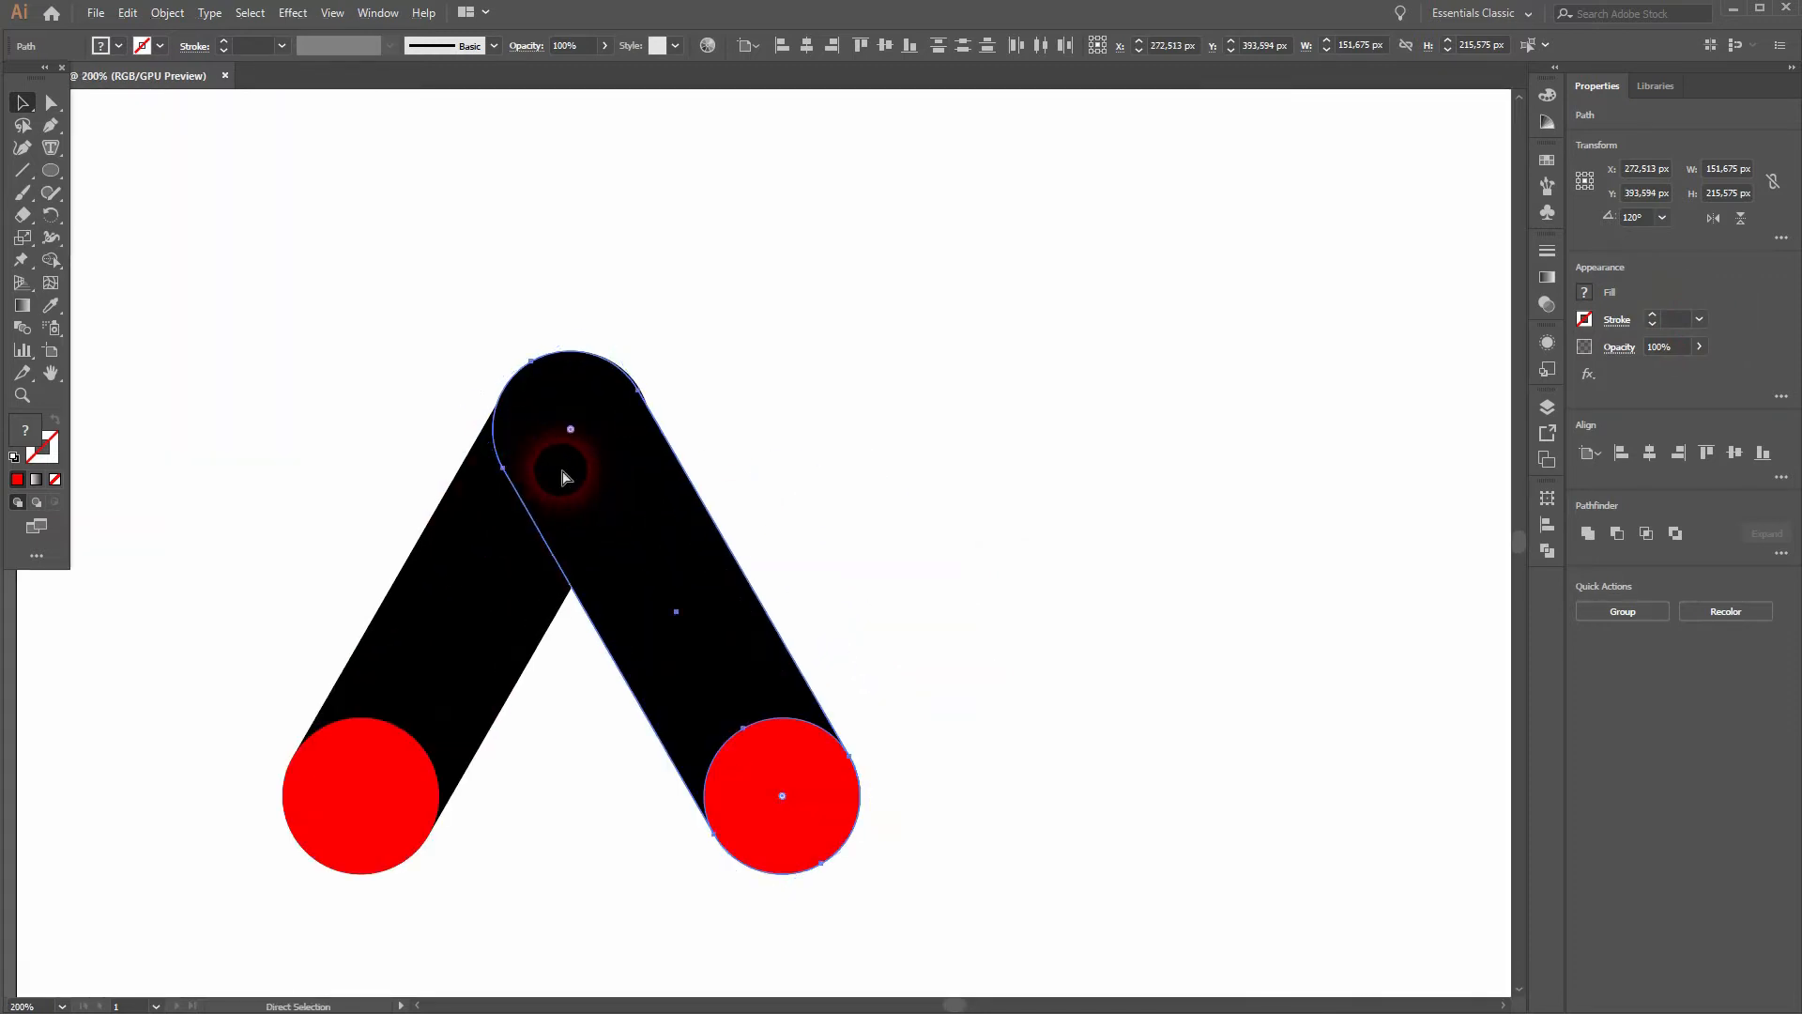
# Nudge the copied pill and circle in outline view so the two rounded upper ends line up.
pyautogui.hotkey('ctrl', 'y')
pyautogui.scroll(3, 559, 415)
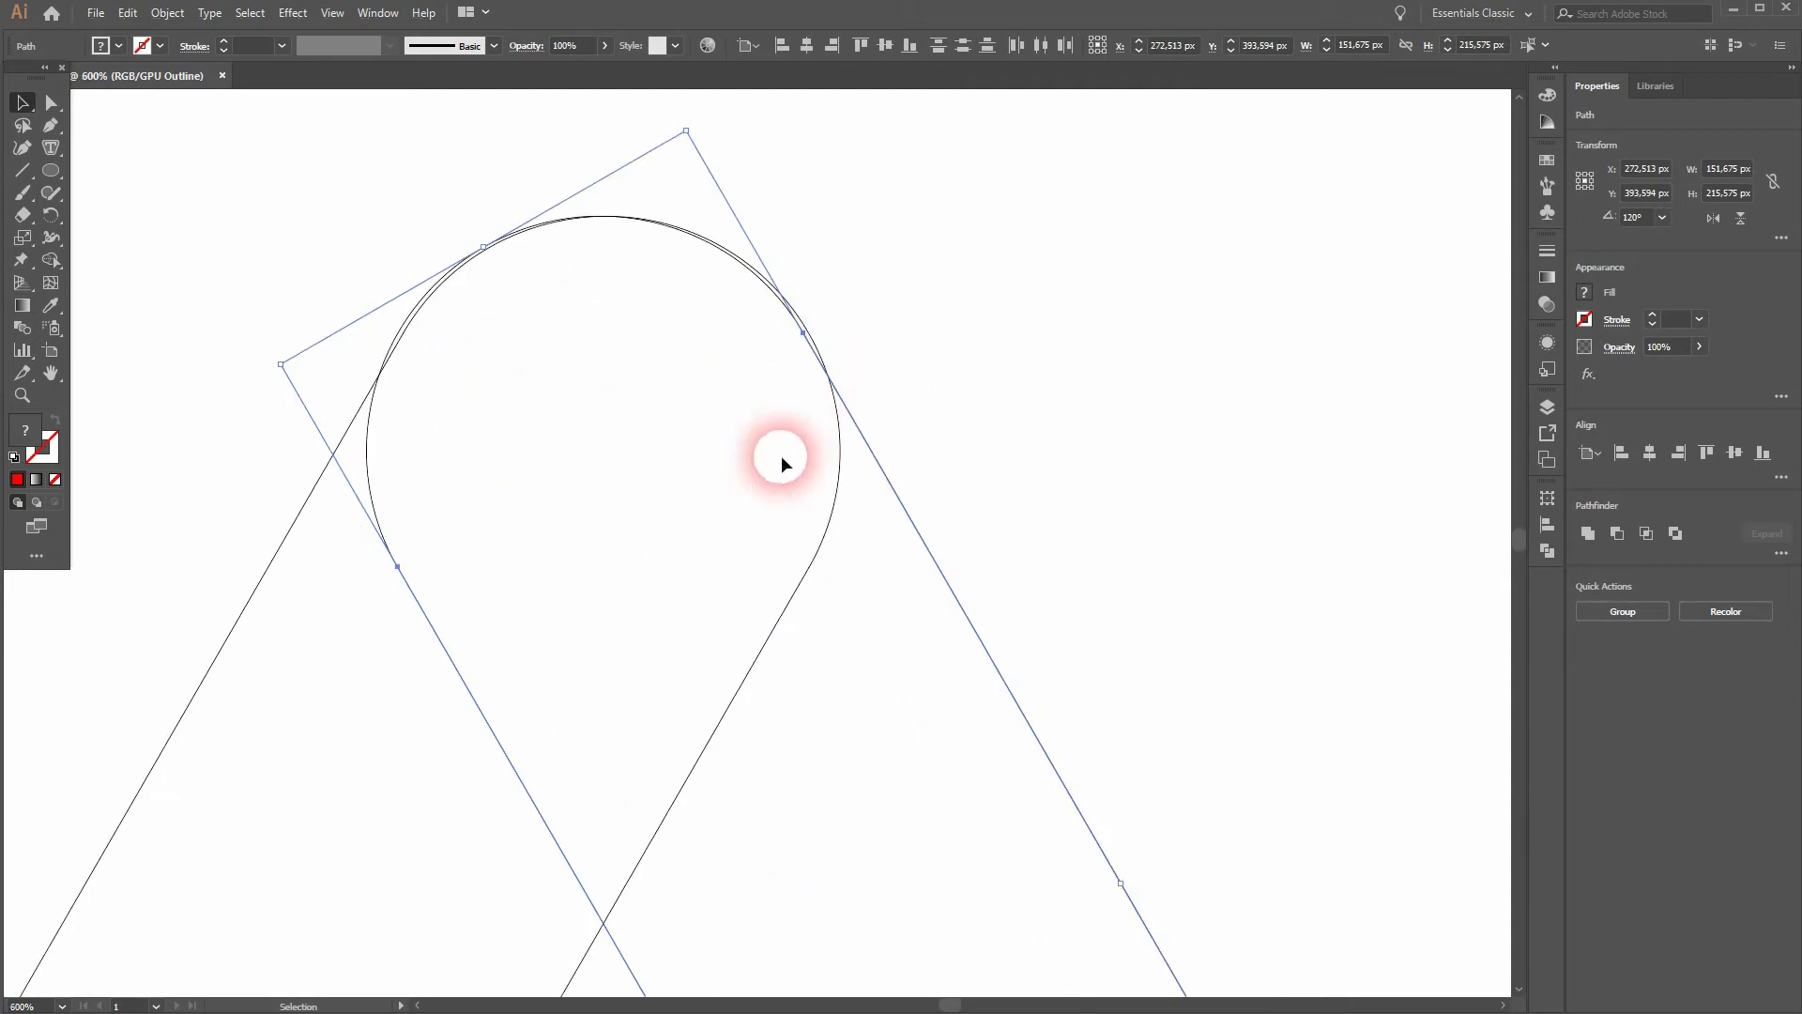
pyautogui.moveTo(366, 482)
pyautogui.mouseDown()
pyautogui.moveTo(397, 481)
pyautogui.moveTo(373, 486)
pyautogui.mouseUp()
pyautogui.doubleClick(373, 487)
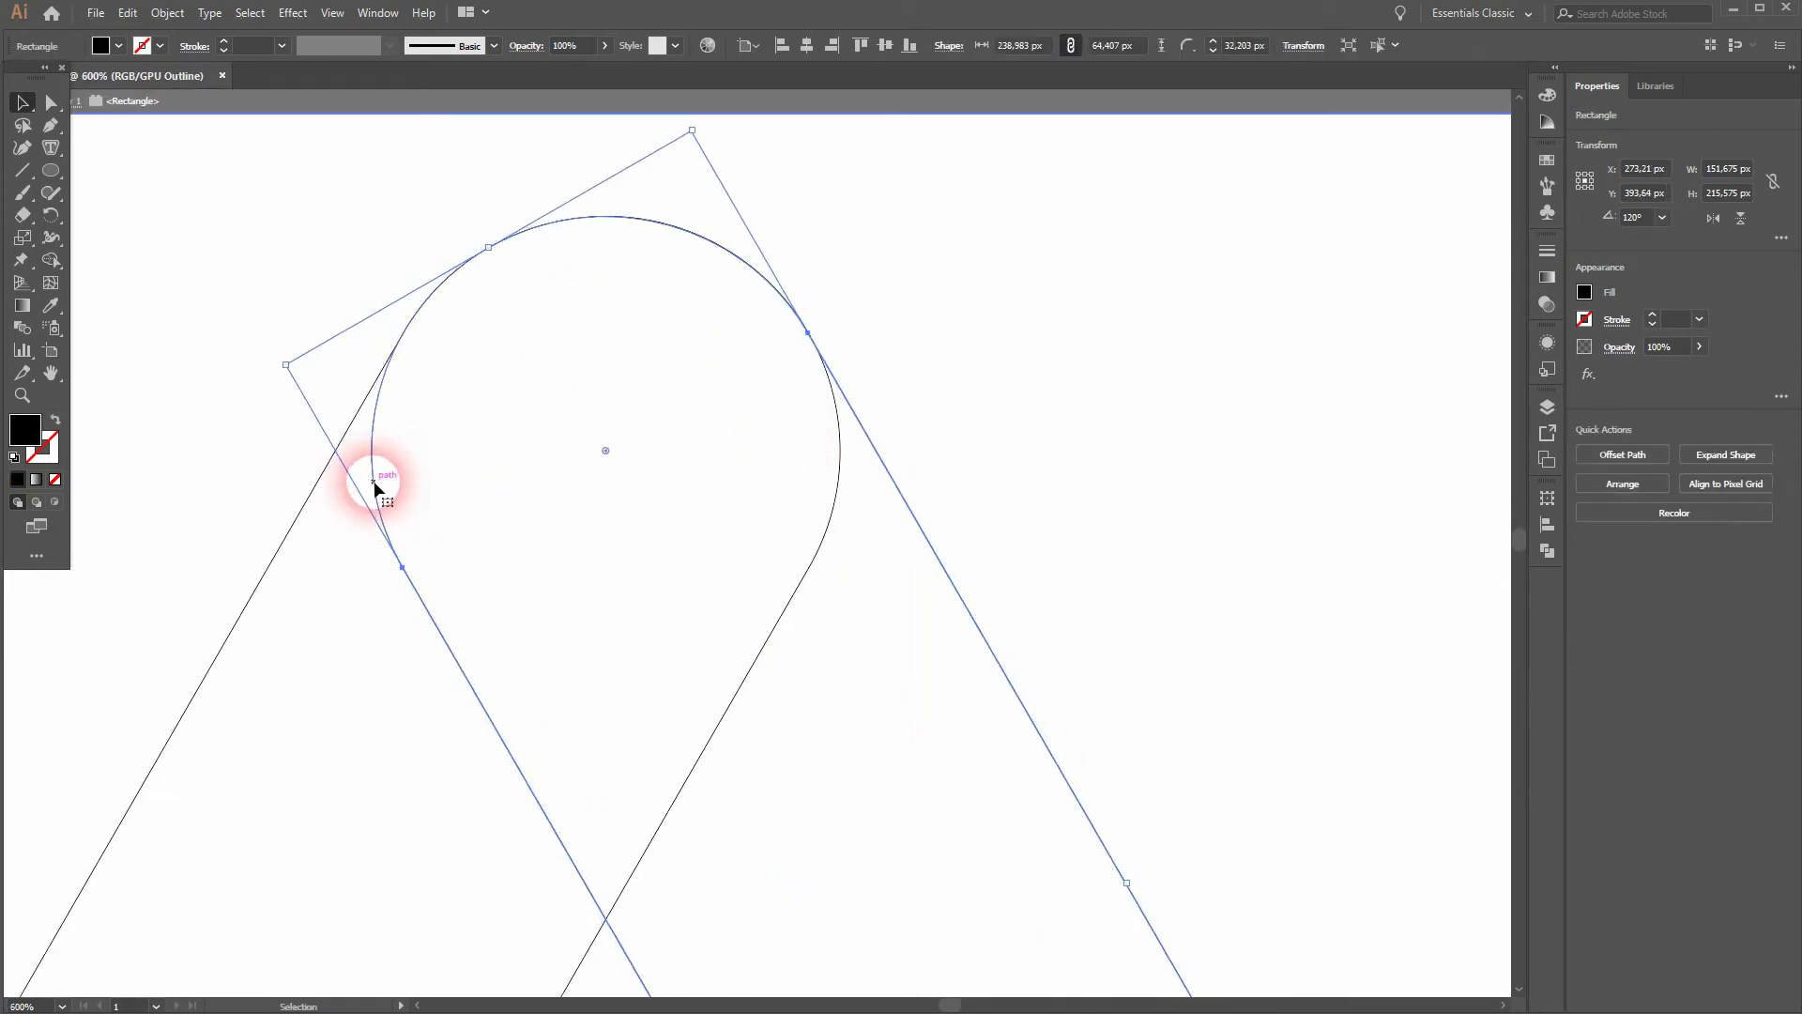
pyautogui.doubleClick(1146, 448)
# Inspect the overlapping rounded tops up close and reposition the copied pill so its arc coincides with the original's.
pyautogui.scroll(5, 583, 232)
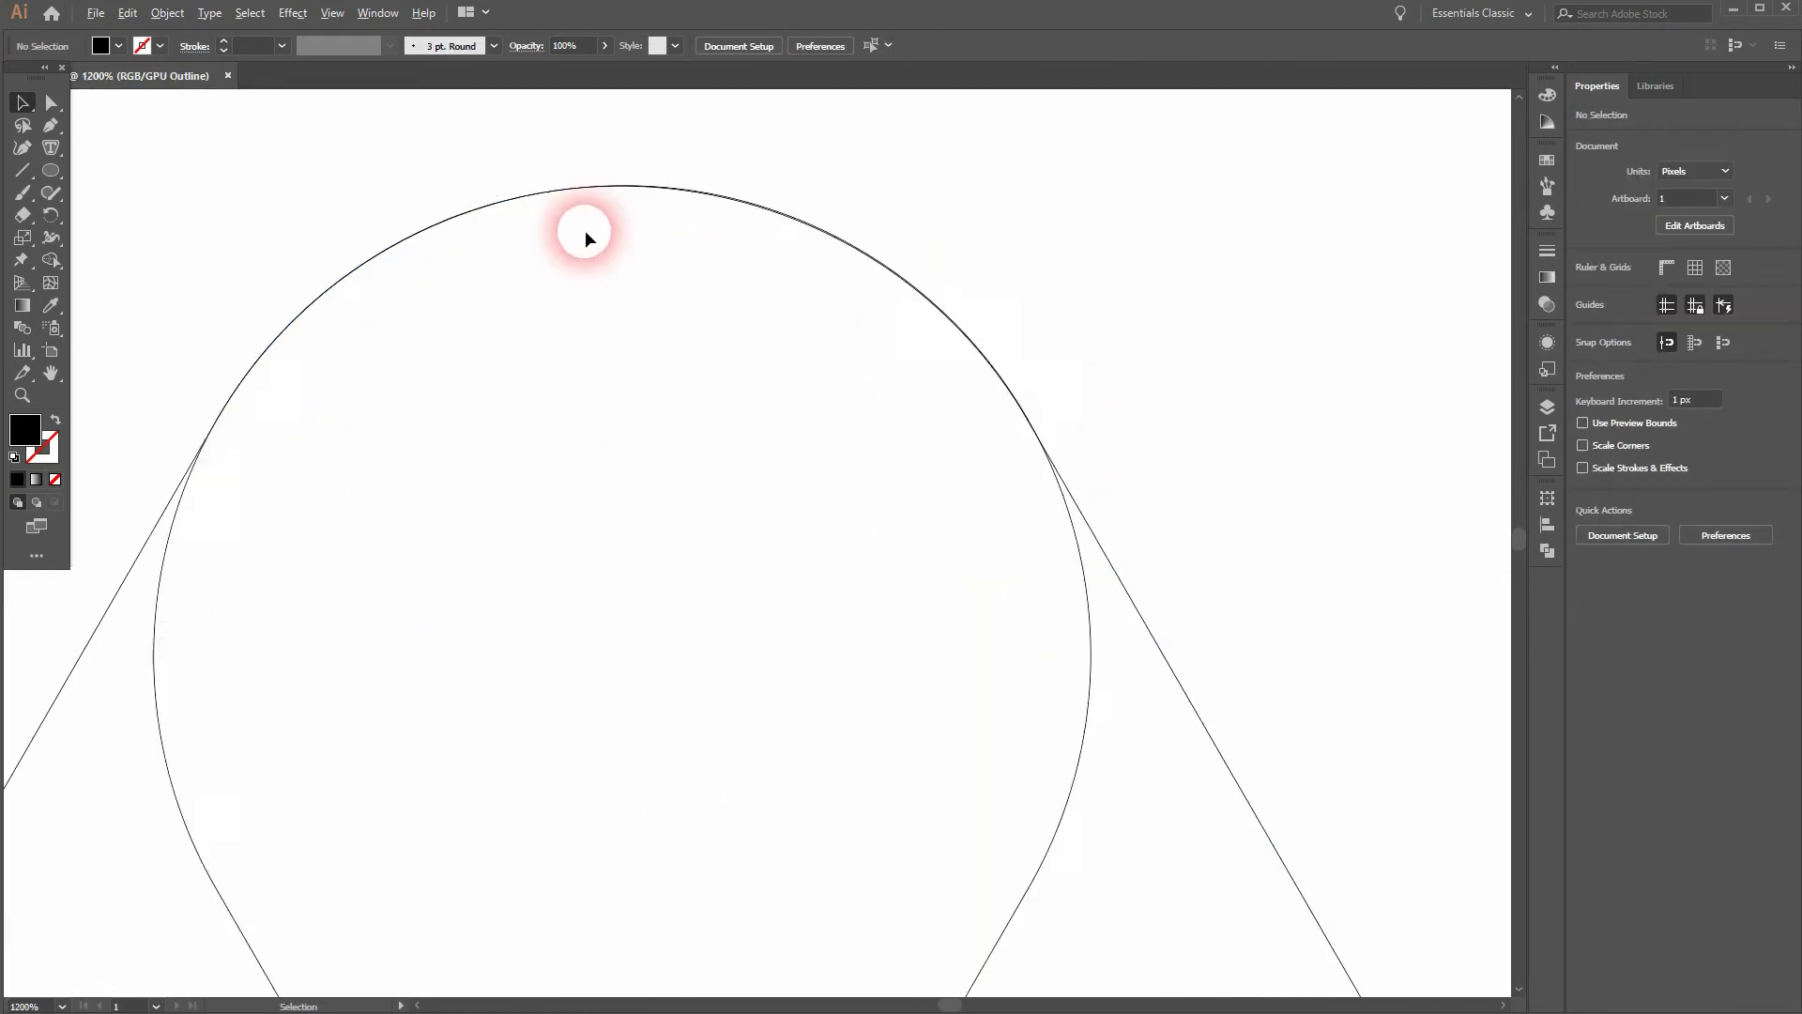
pyautogui.moveTo(579, 201); pyautogui.dragTo(618, 362)
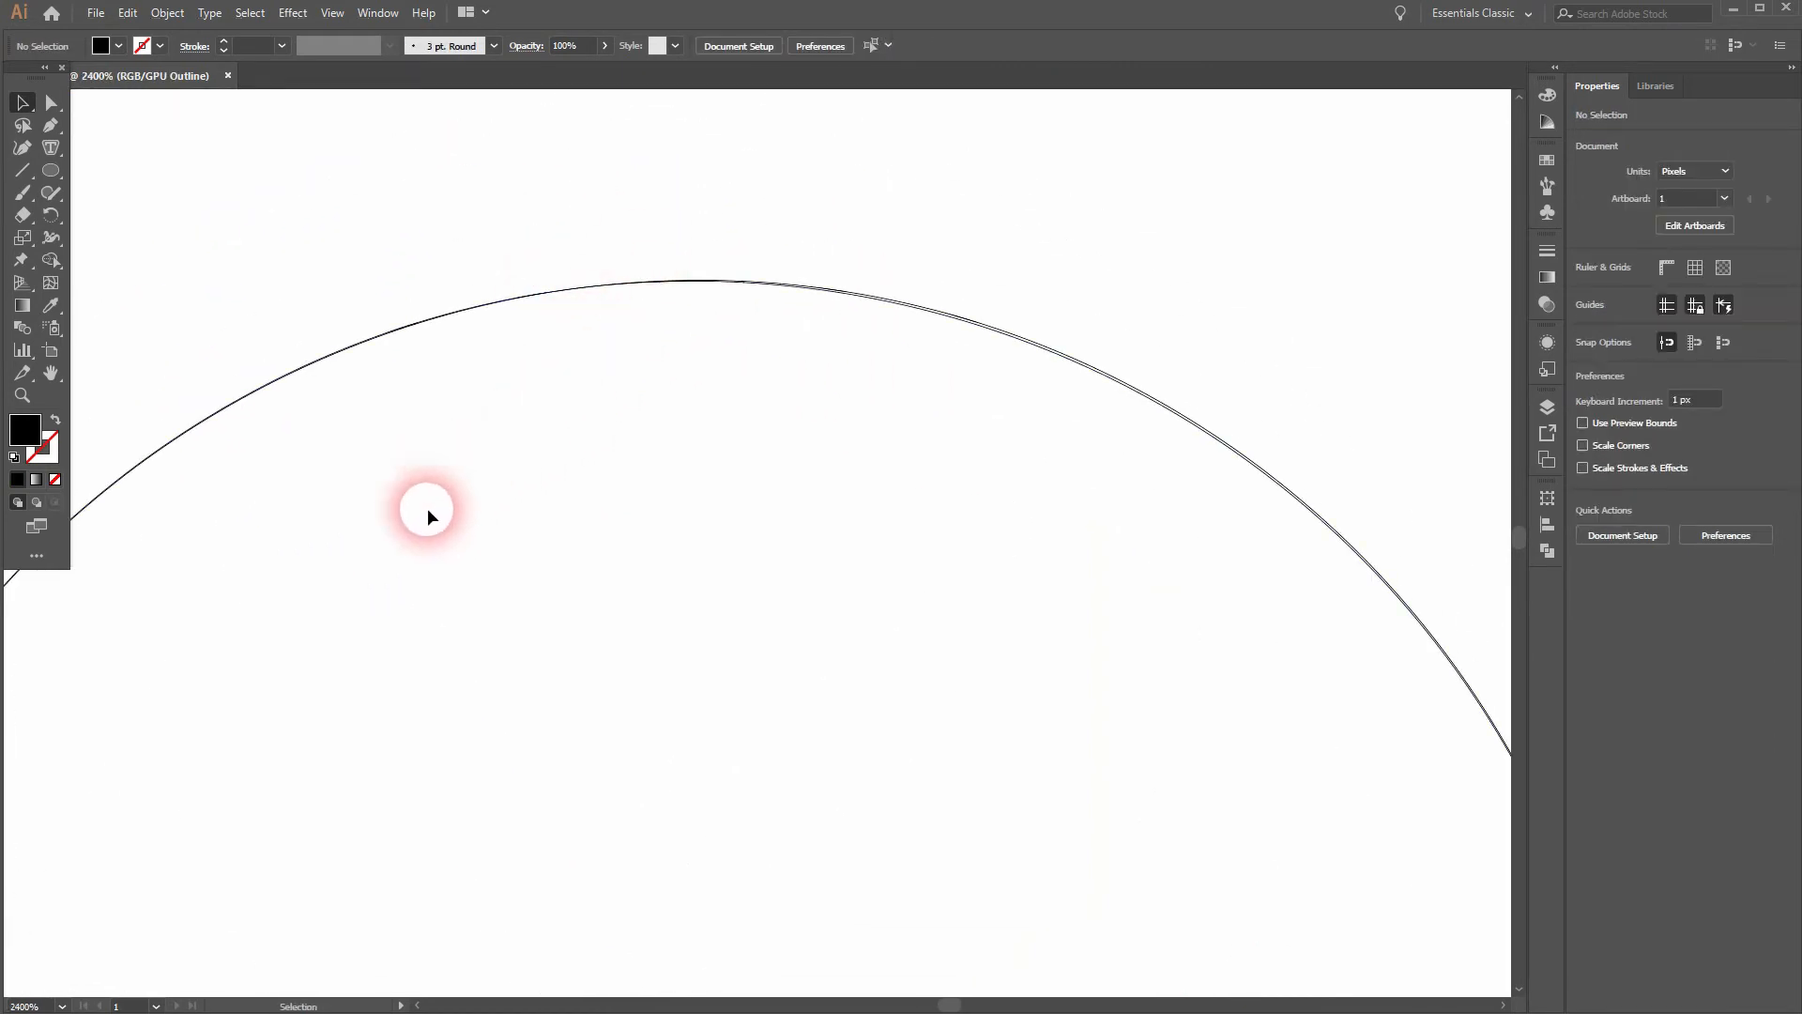
pyautogui.moveTo(1274, 685); pyautogui.dragTo(1163, 639)
pyautogui.scroll(-5, 1094, 615)
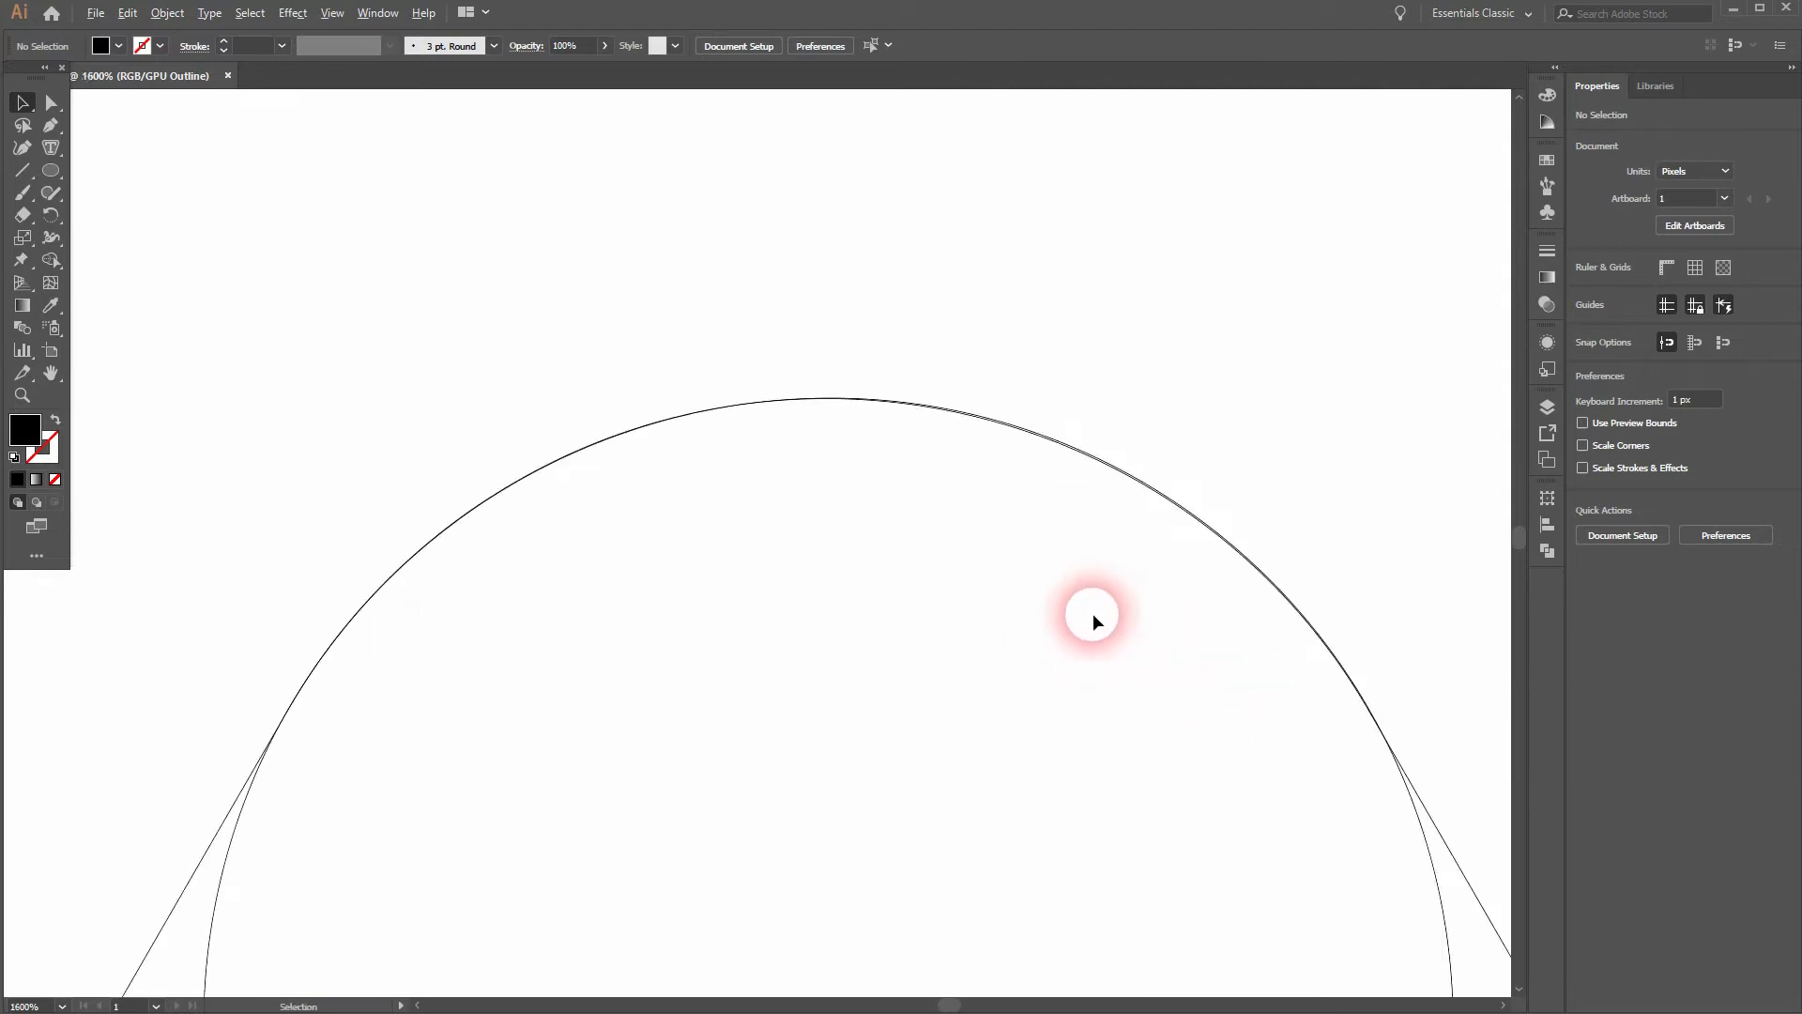
pyautogui.moveTo(1320, 684); pyautogui.dragTo(1168, 464)
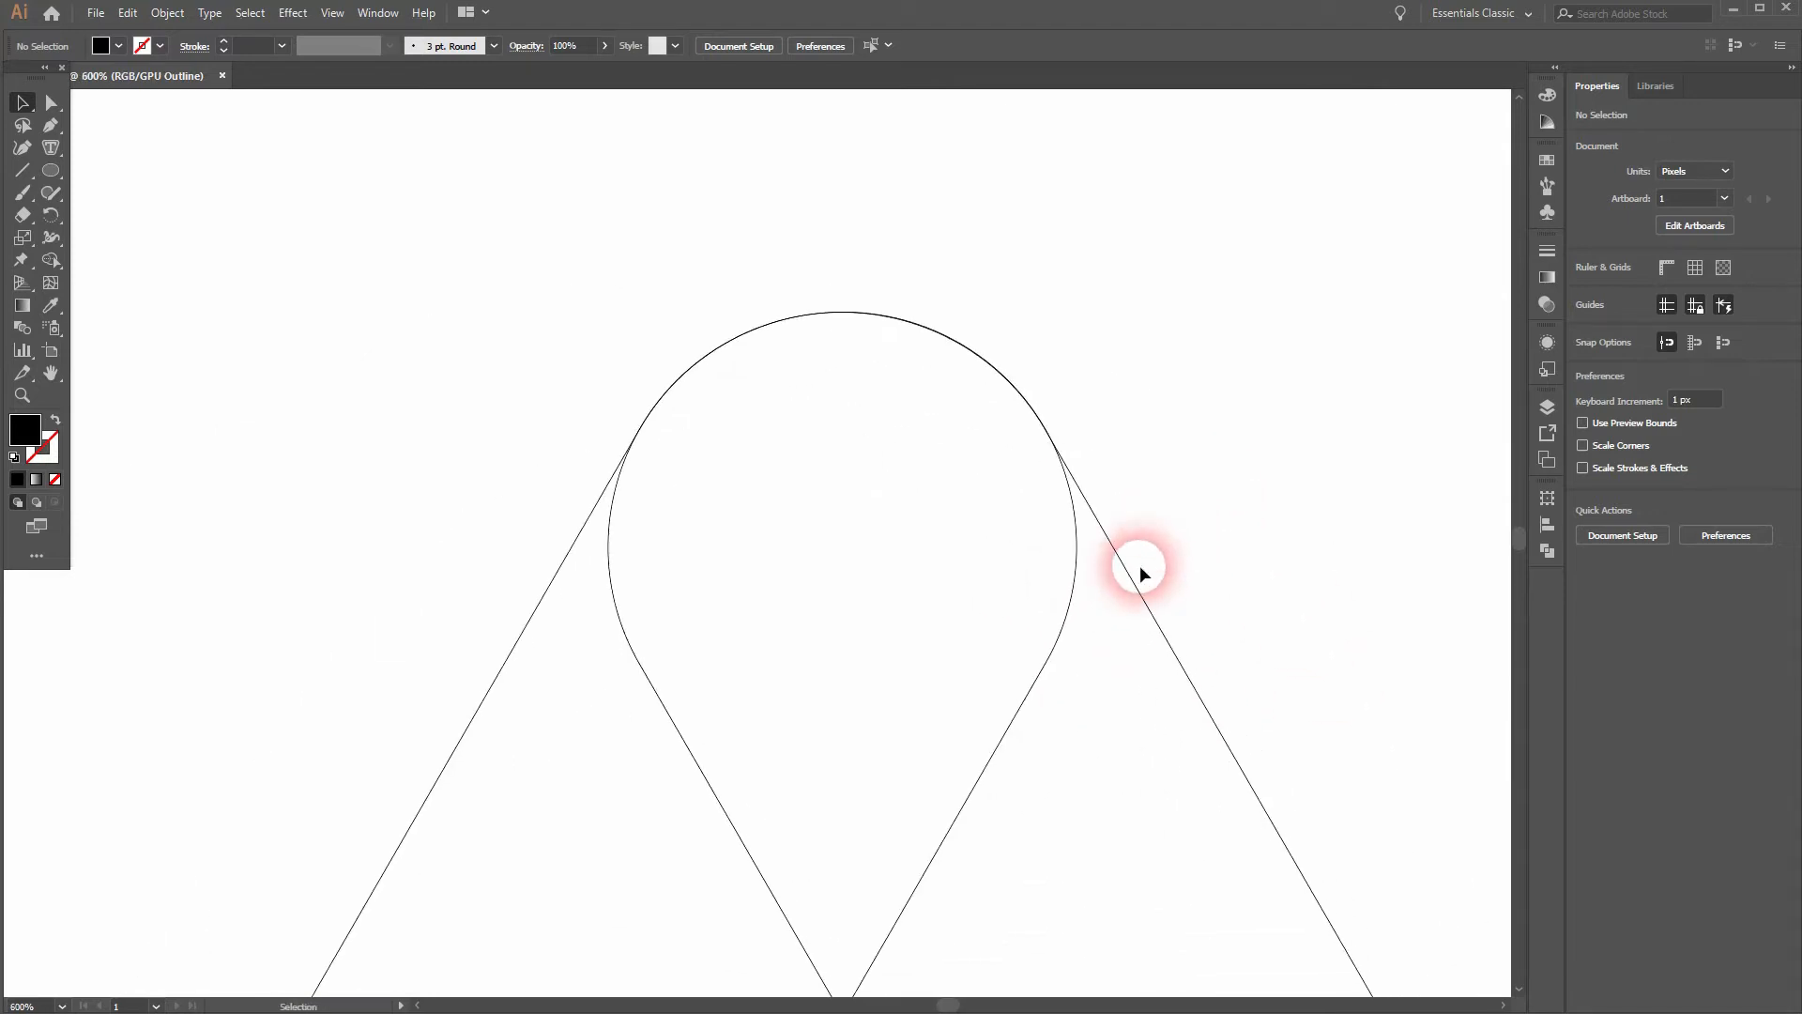
pyautogui.moveTo(1130, 571)
pyautogui.mouseDown()
pyautogui.moveTo(1299, 564)
pyautogui.moveTo(1307, 531)
pyautogui.moveTo(1086, 535)
pyautogui.moveTo(1111, 548)
pyautogui.mouseUp()
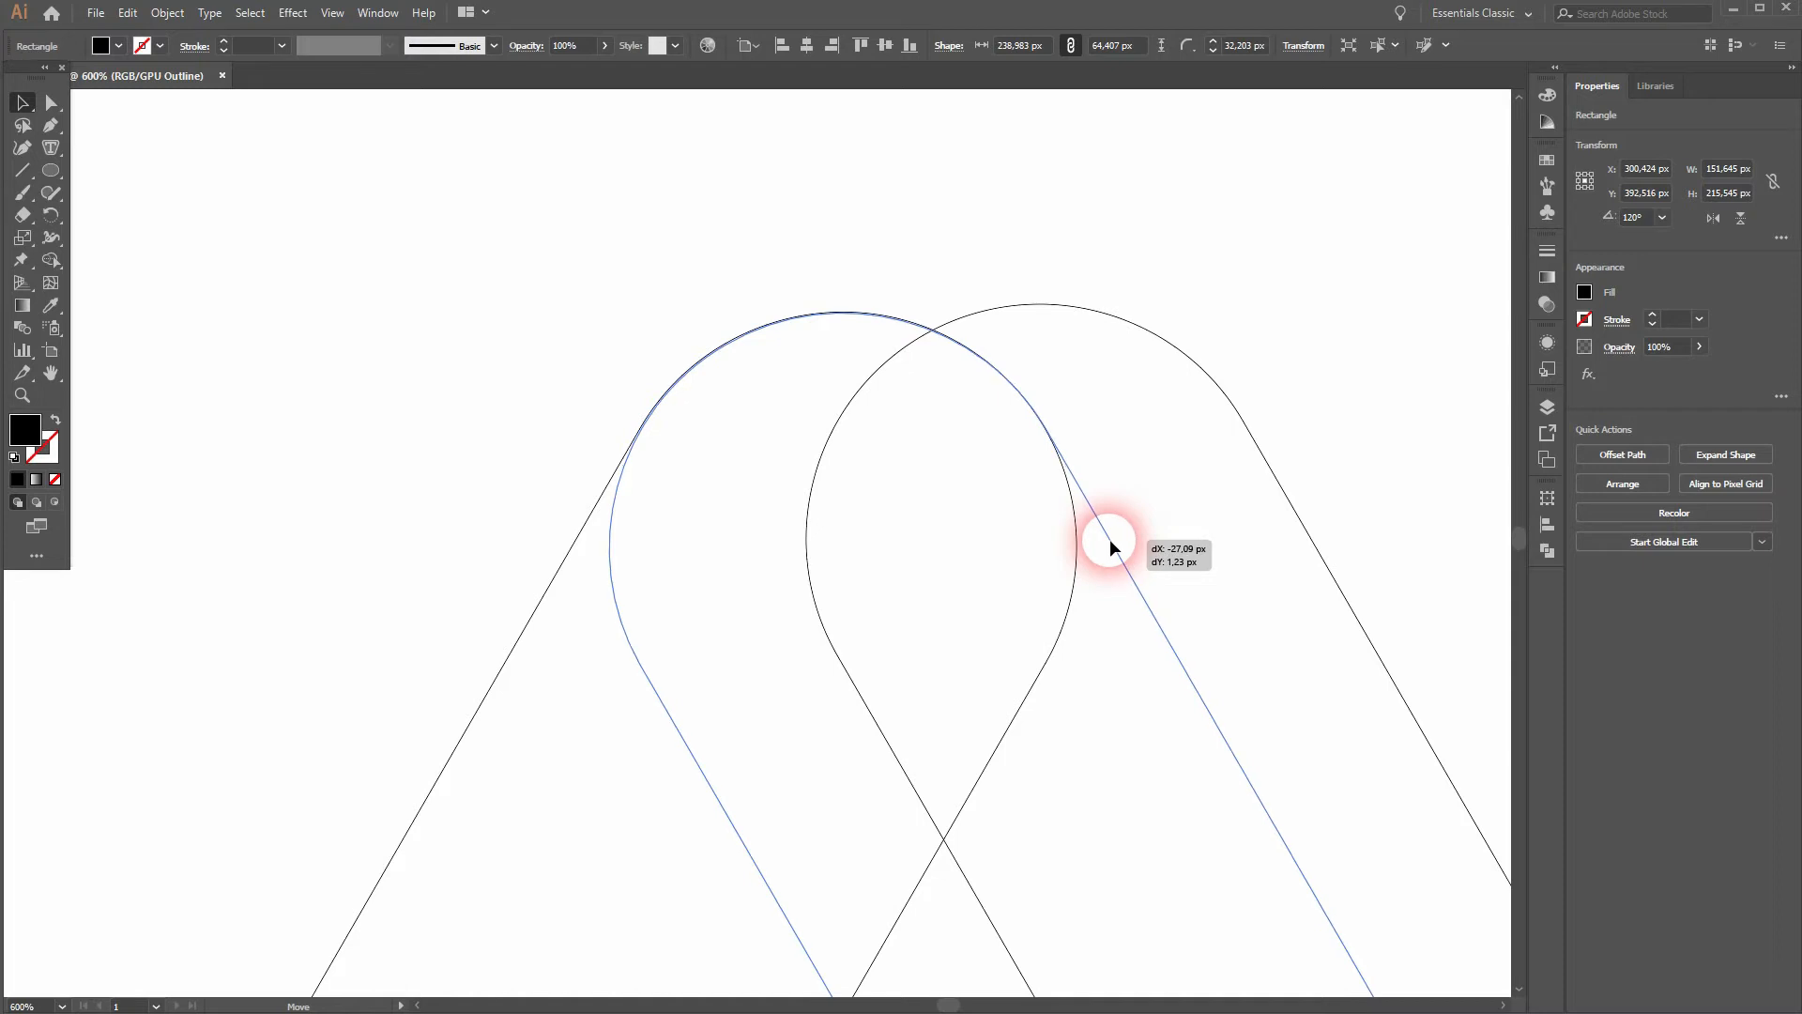
pyautogui.moveTo(1110, 547); pyautogui.dragTo(1111, 537)
pyautogui.click(1349, 475)
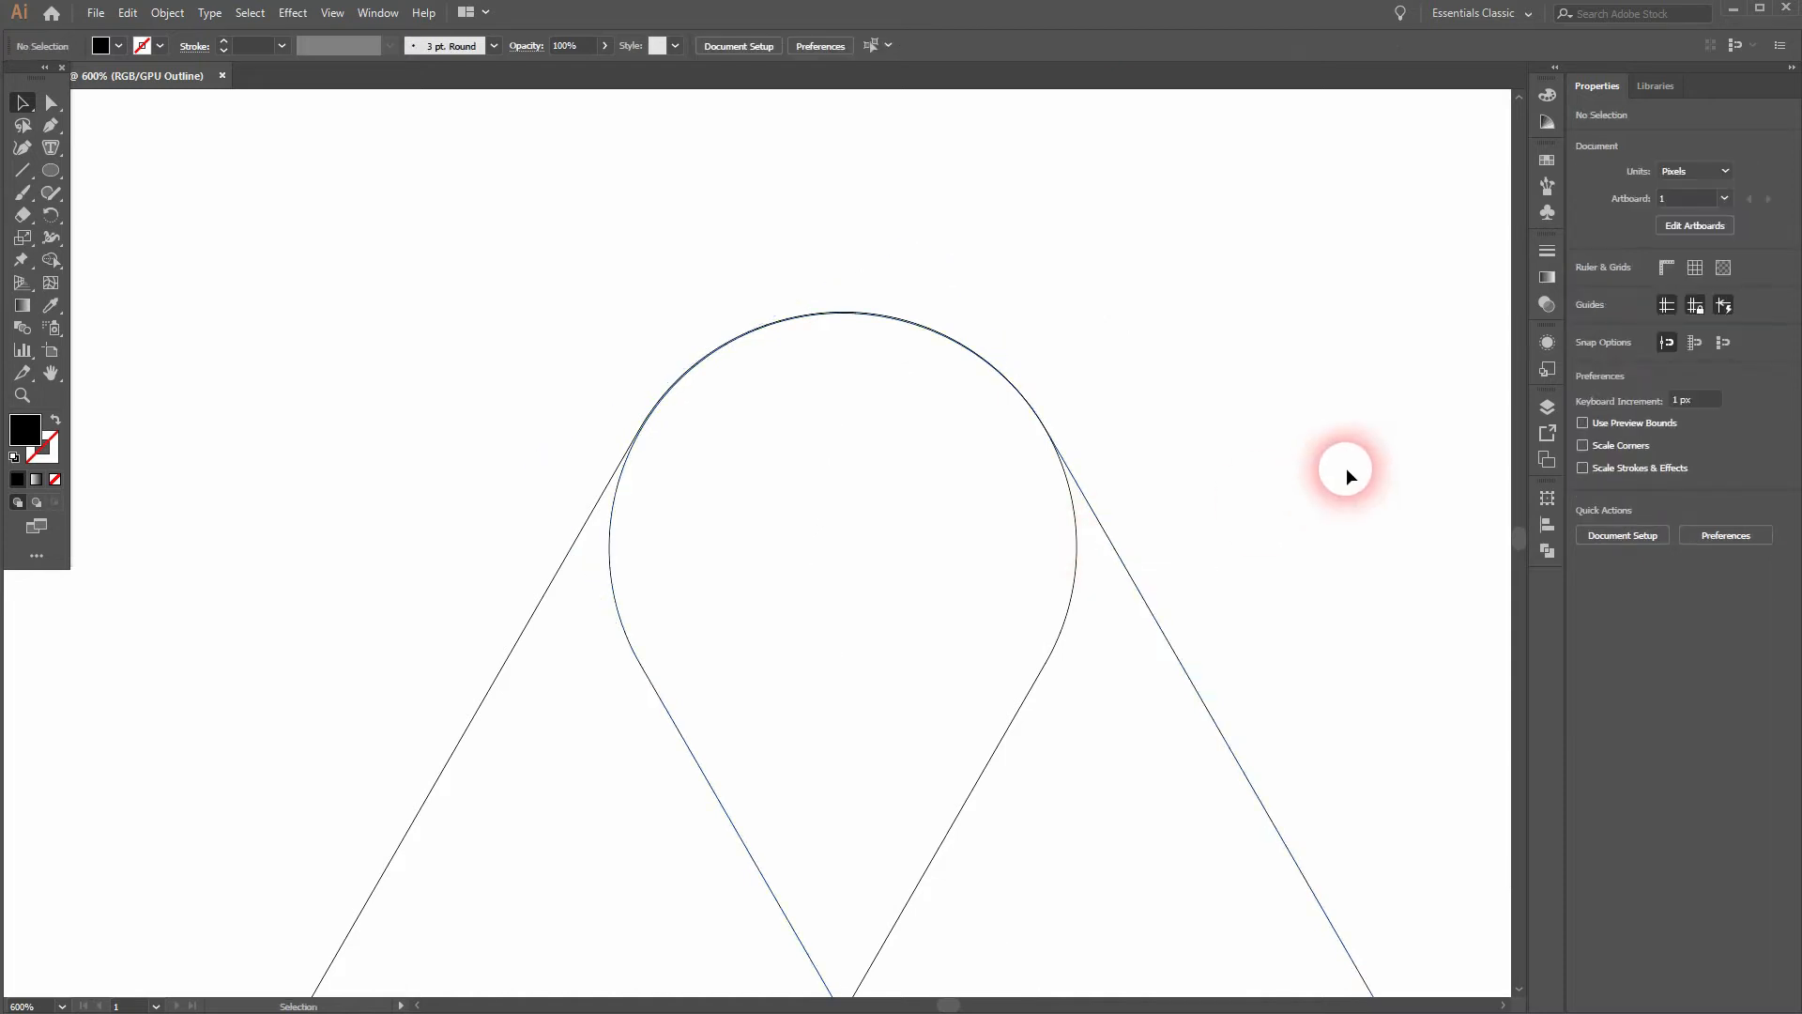
# Move the lower-right red circle in outline view so it coincides with the right bar's rounded lower end.
pyautogui.hotkey('ctrl', '0')
pyautogui.keyDown('alt'); pyautogui.scroll(10, 699, 520); pyautogui.keyUp('alt')
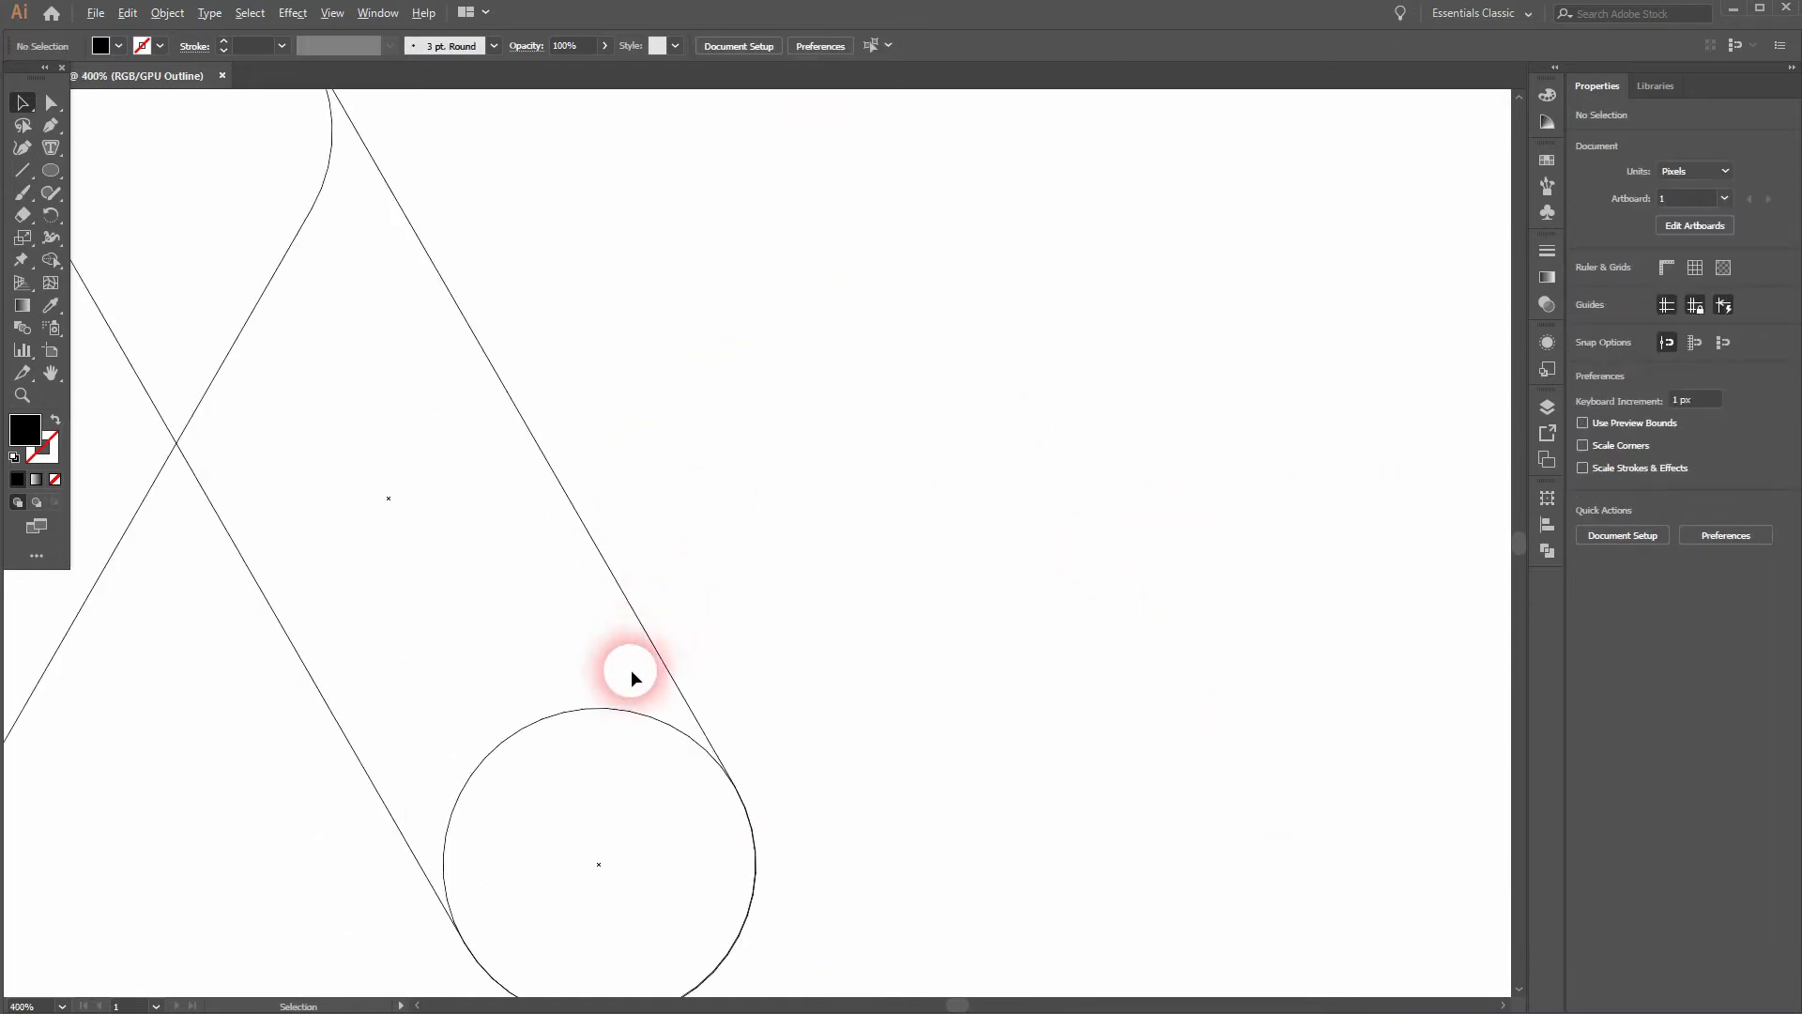
pyautogui.keyDown('alt'); pyautogui.scroll(1, 787, 507); pyautogui.keyUp('alt')
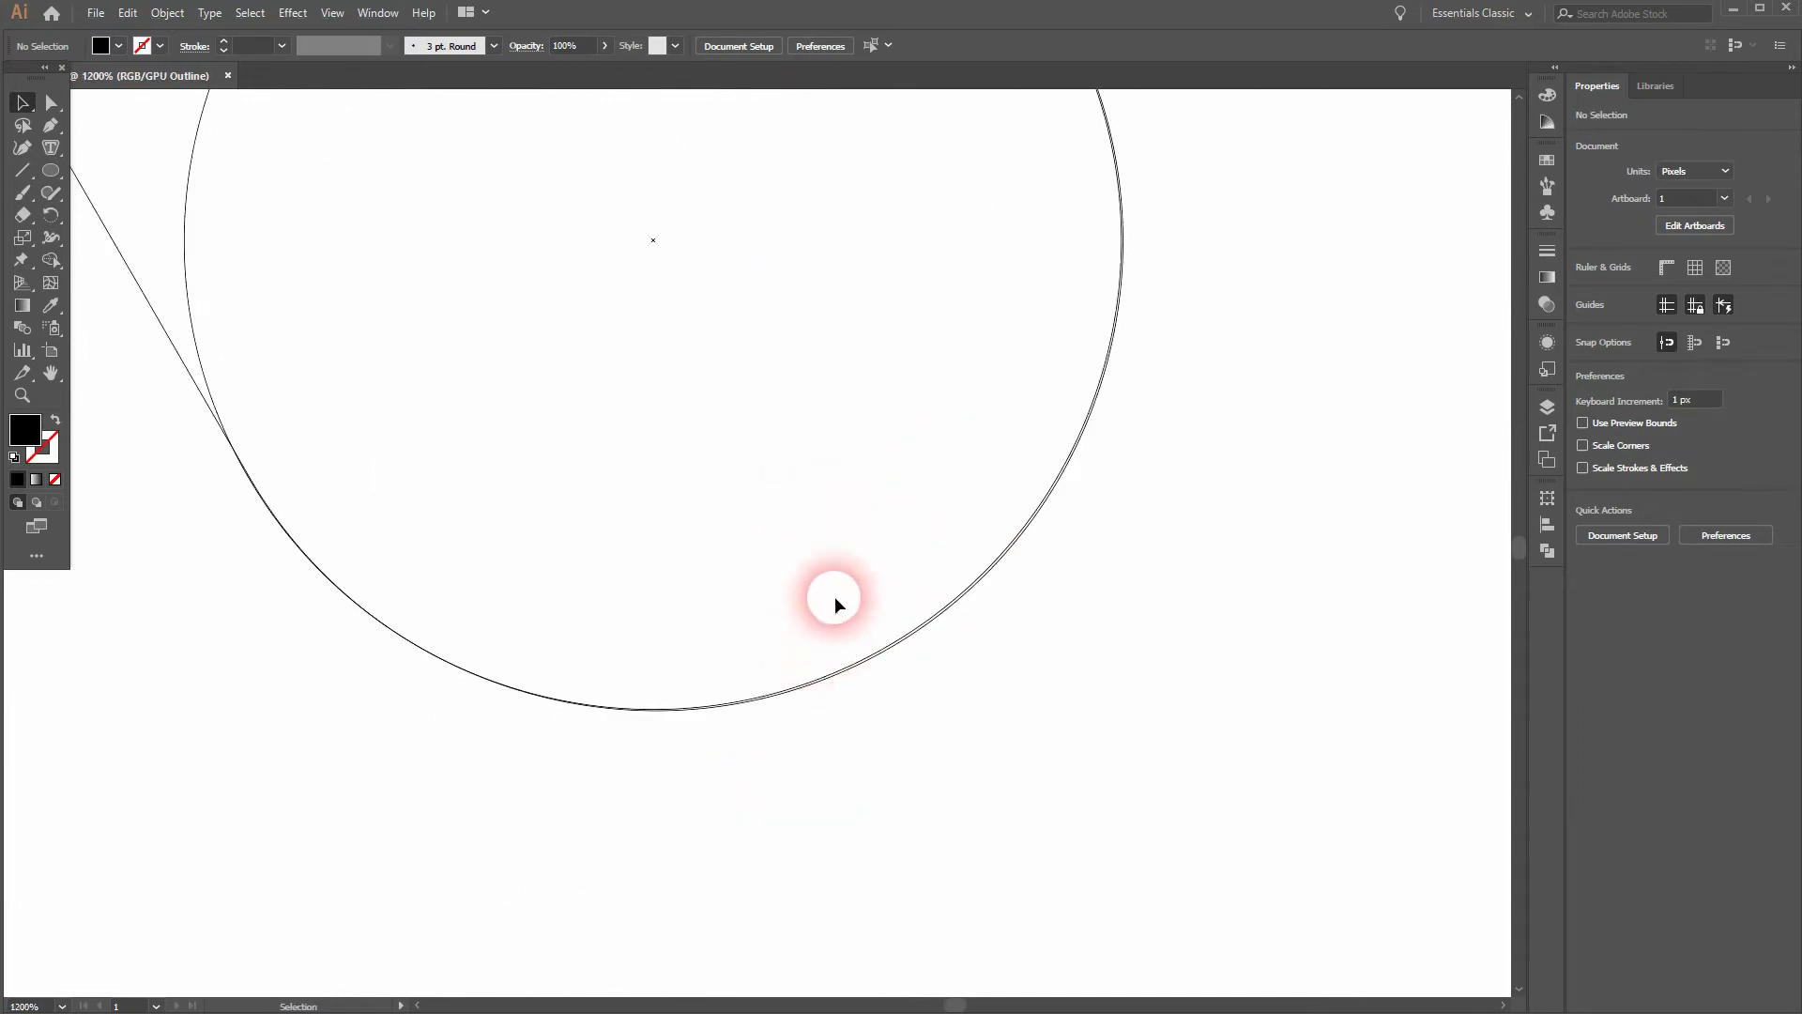
pyautogui.click(195, 300)
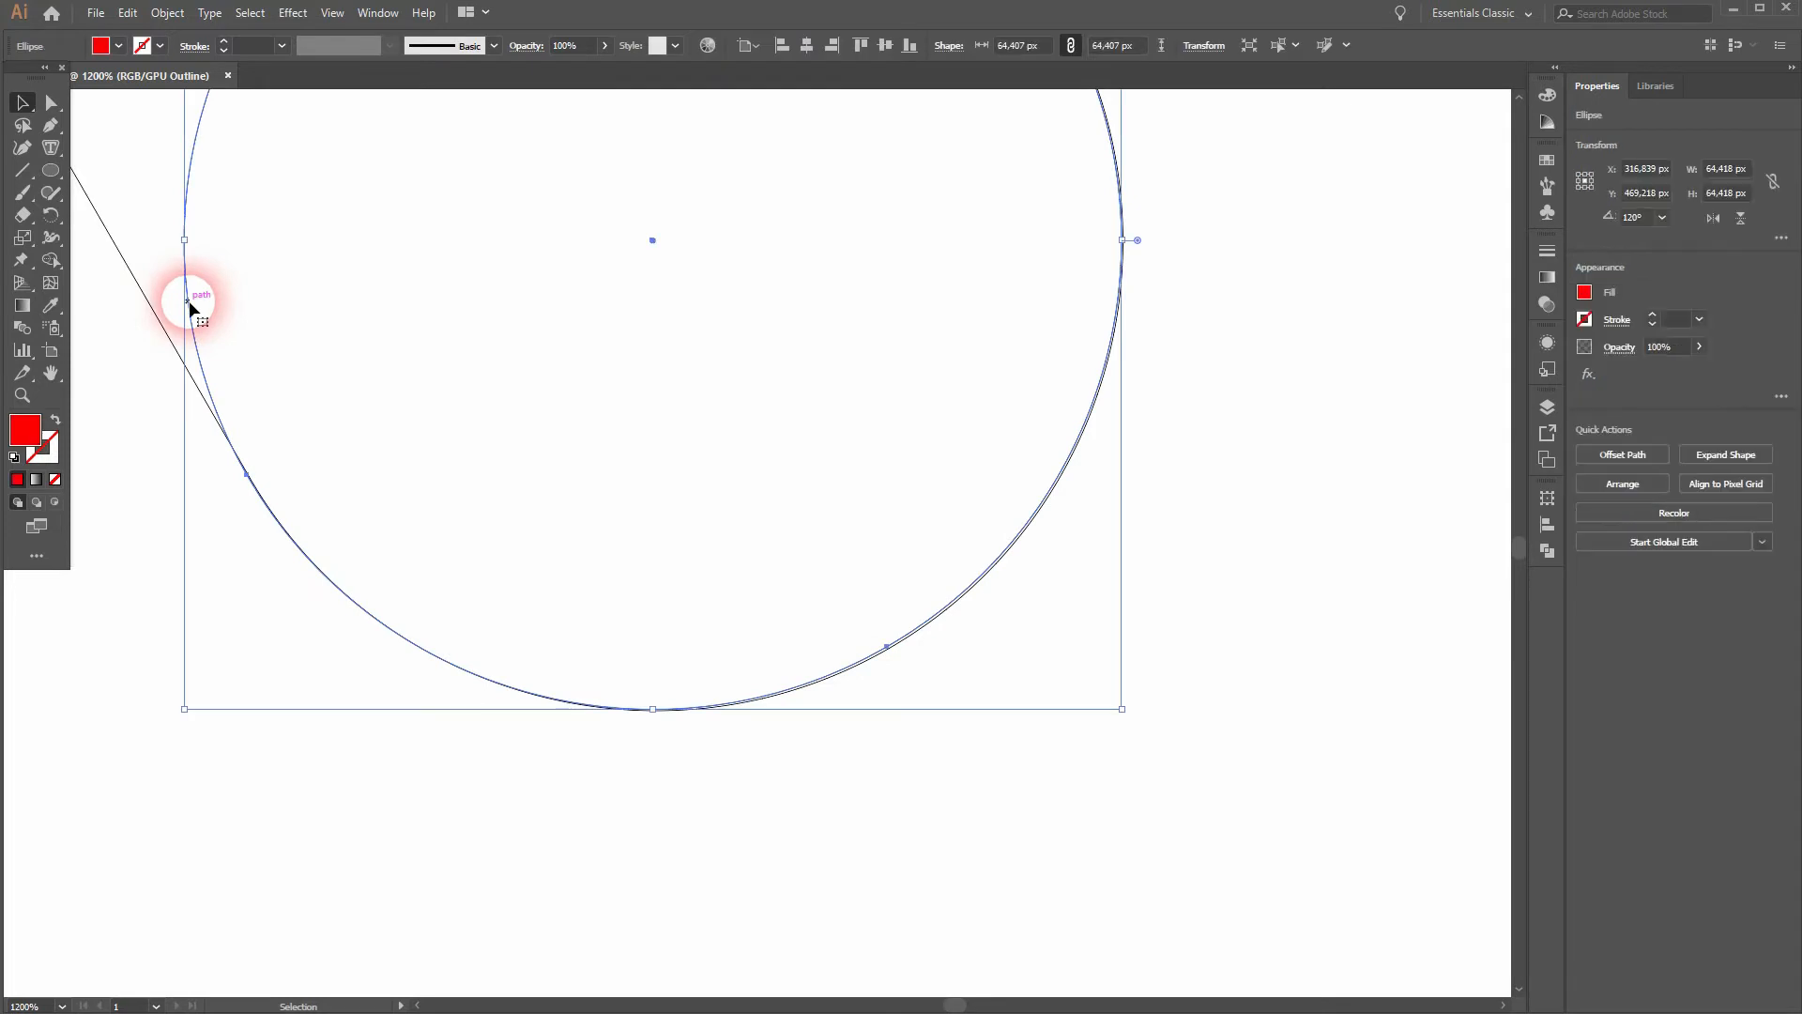
pyautogui.moveTo(190, 300); pyautogui.dragTo(831, 551)
pyautogui.moveTo(1044, 893); pyautogui.dragTo(398, 643)
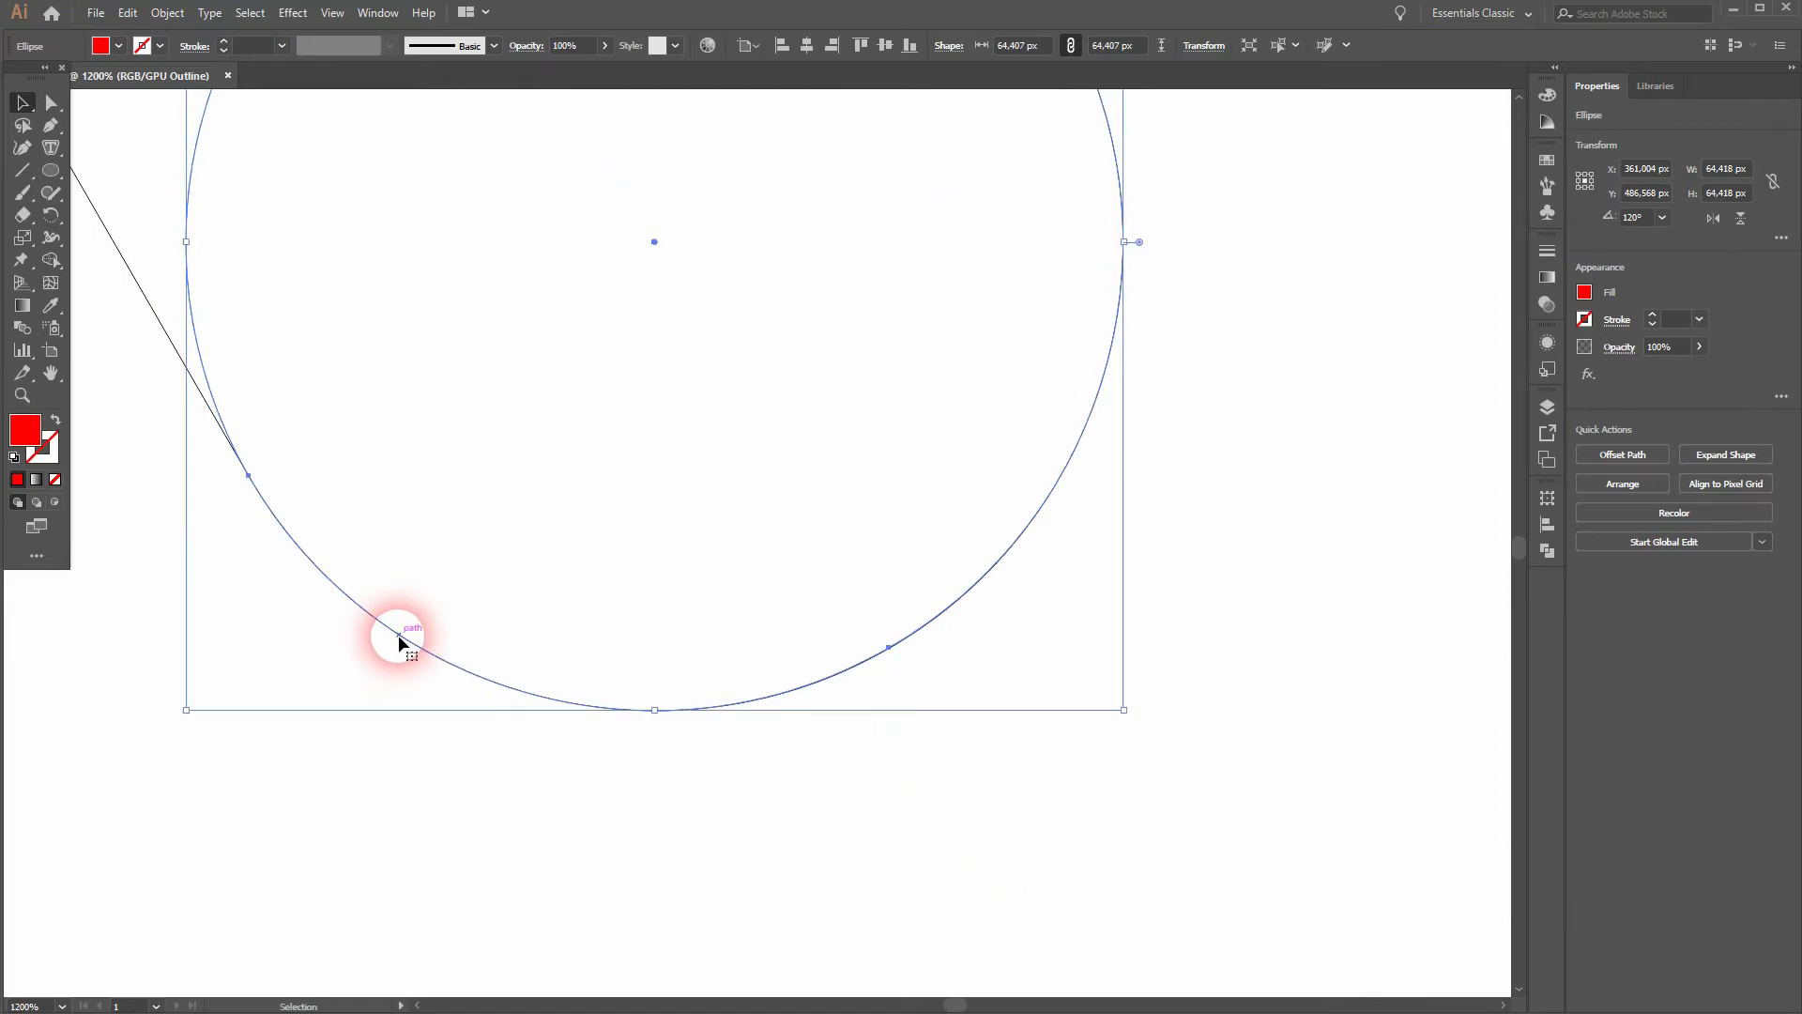
pyautogui.click(795, 882)
pyautogui.hotkey('ctrl', '0')
pyautogui.hotkey('ctrl', 'y')
pyautogui.press('v')
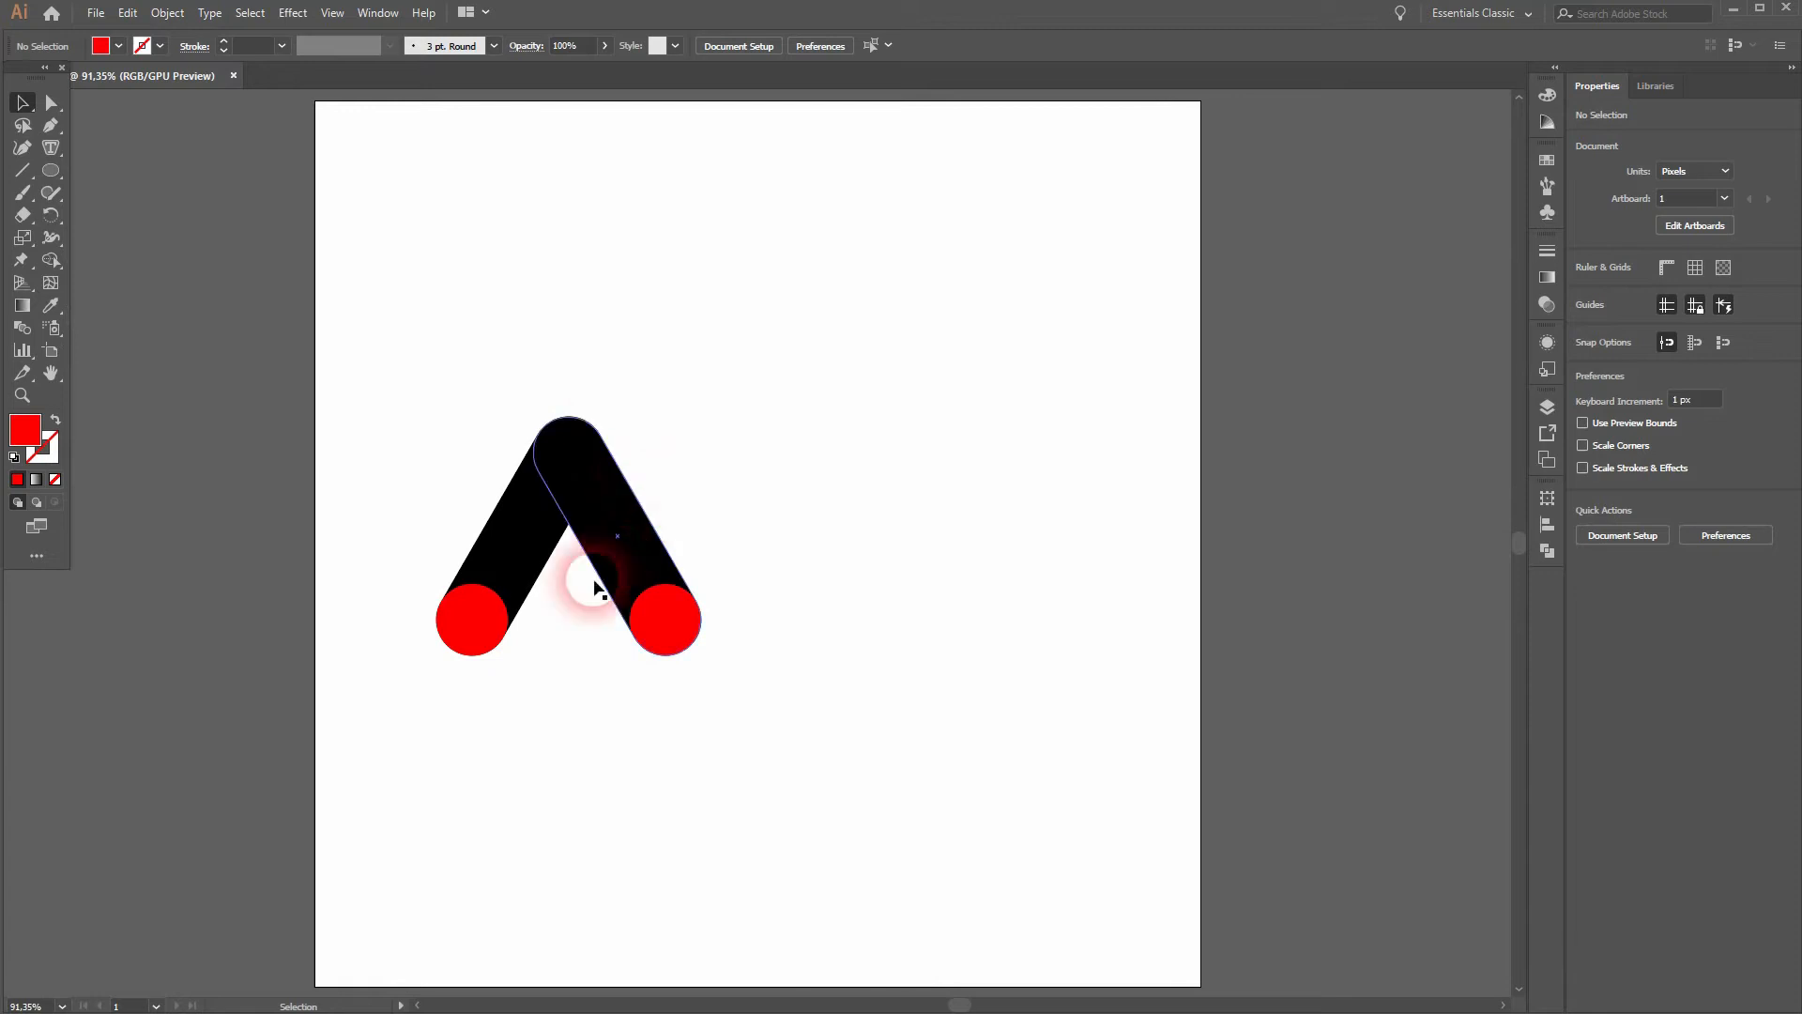
# Place a copy of the whole inverted V to its right and delete the copy's left red circle.
pyautogui.moveTo(430, 681); pyautogui.dragTo(815, 464)
pyautogui.moveTo(599, 569); pyautogui.dragTo(930, 540)
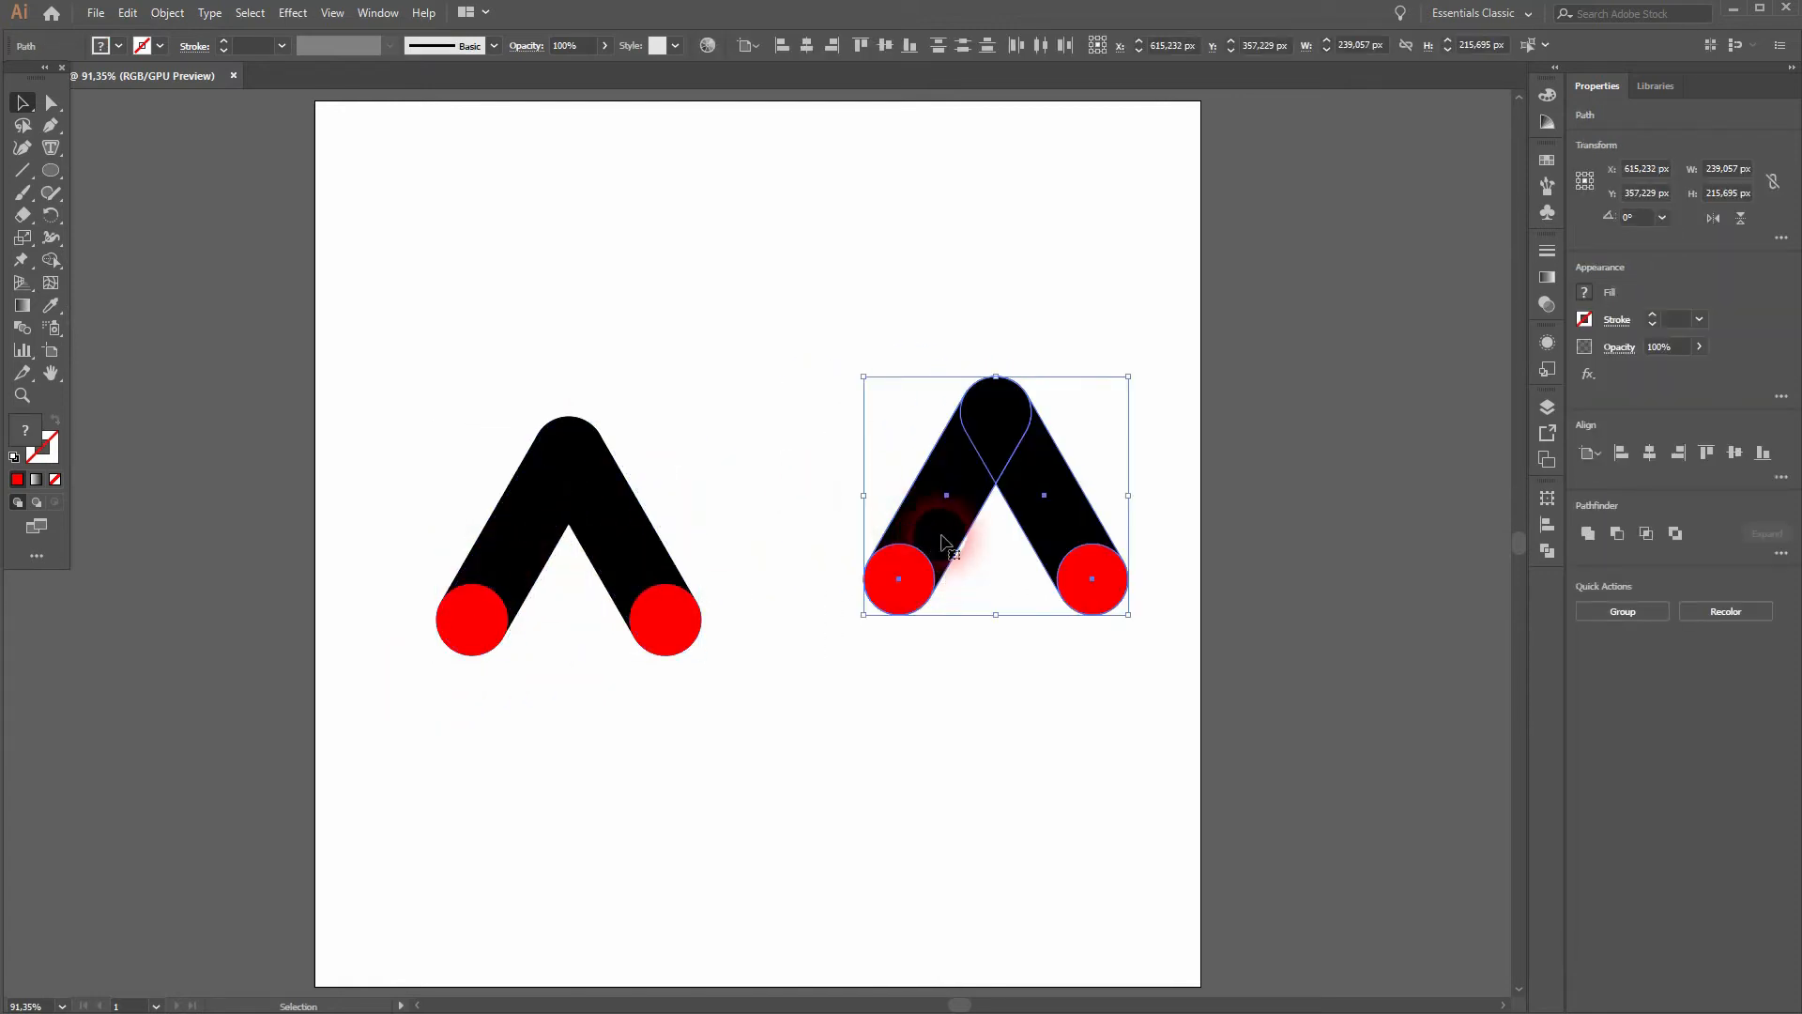
pyautogui.click(668, 621)
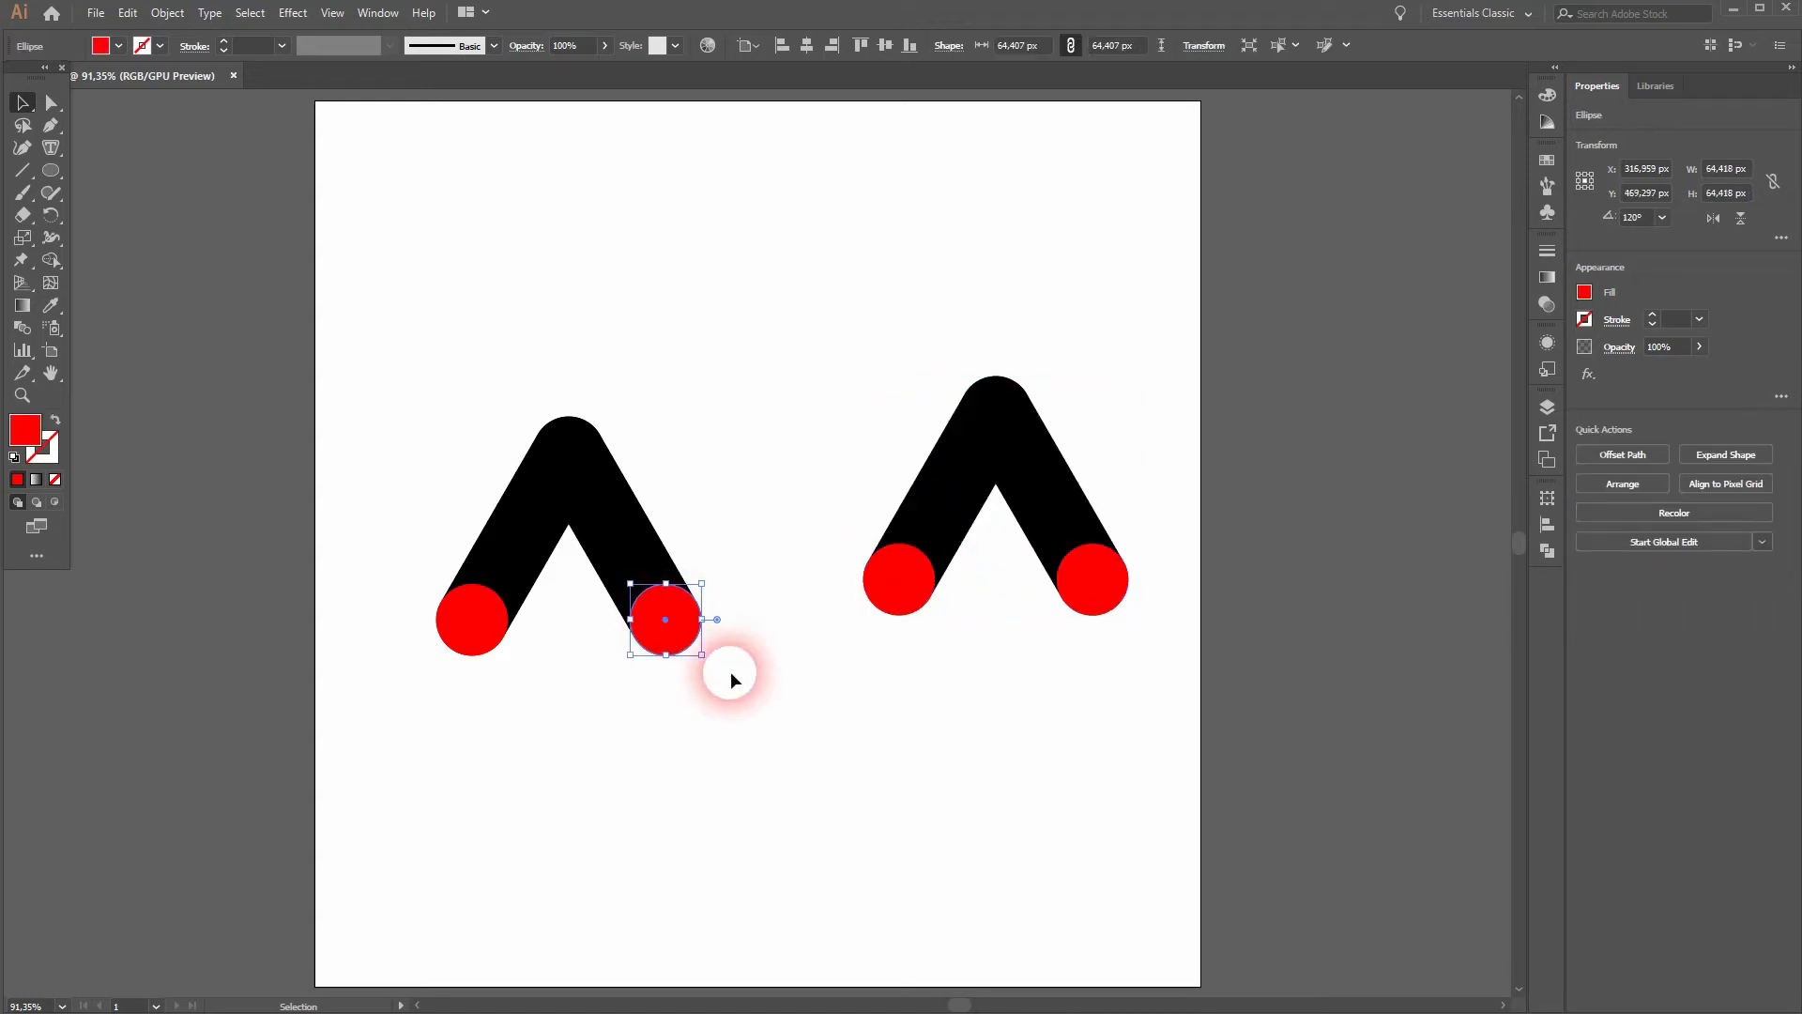
pyautogui.click(900, 586)
pyautogui.press('Delete')
# Move the copy so its lower-left end overlaps the first shape's right circle, and send that bar backward behind the circle.
pyautogui.moveTo(814, 685); pyautogui.dragTo(1151, 418)
pyautogui.moveTo(909, 564); pyautogui.dragTo(676, 607)
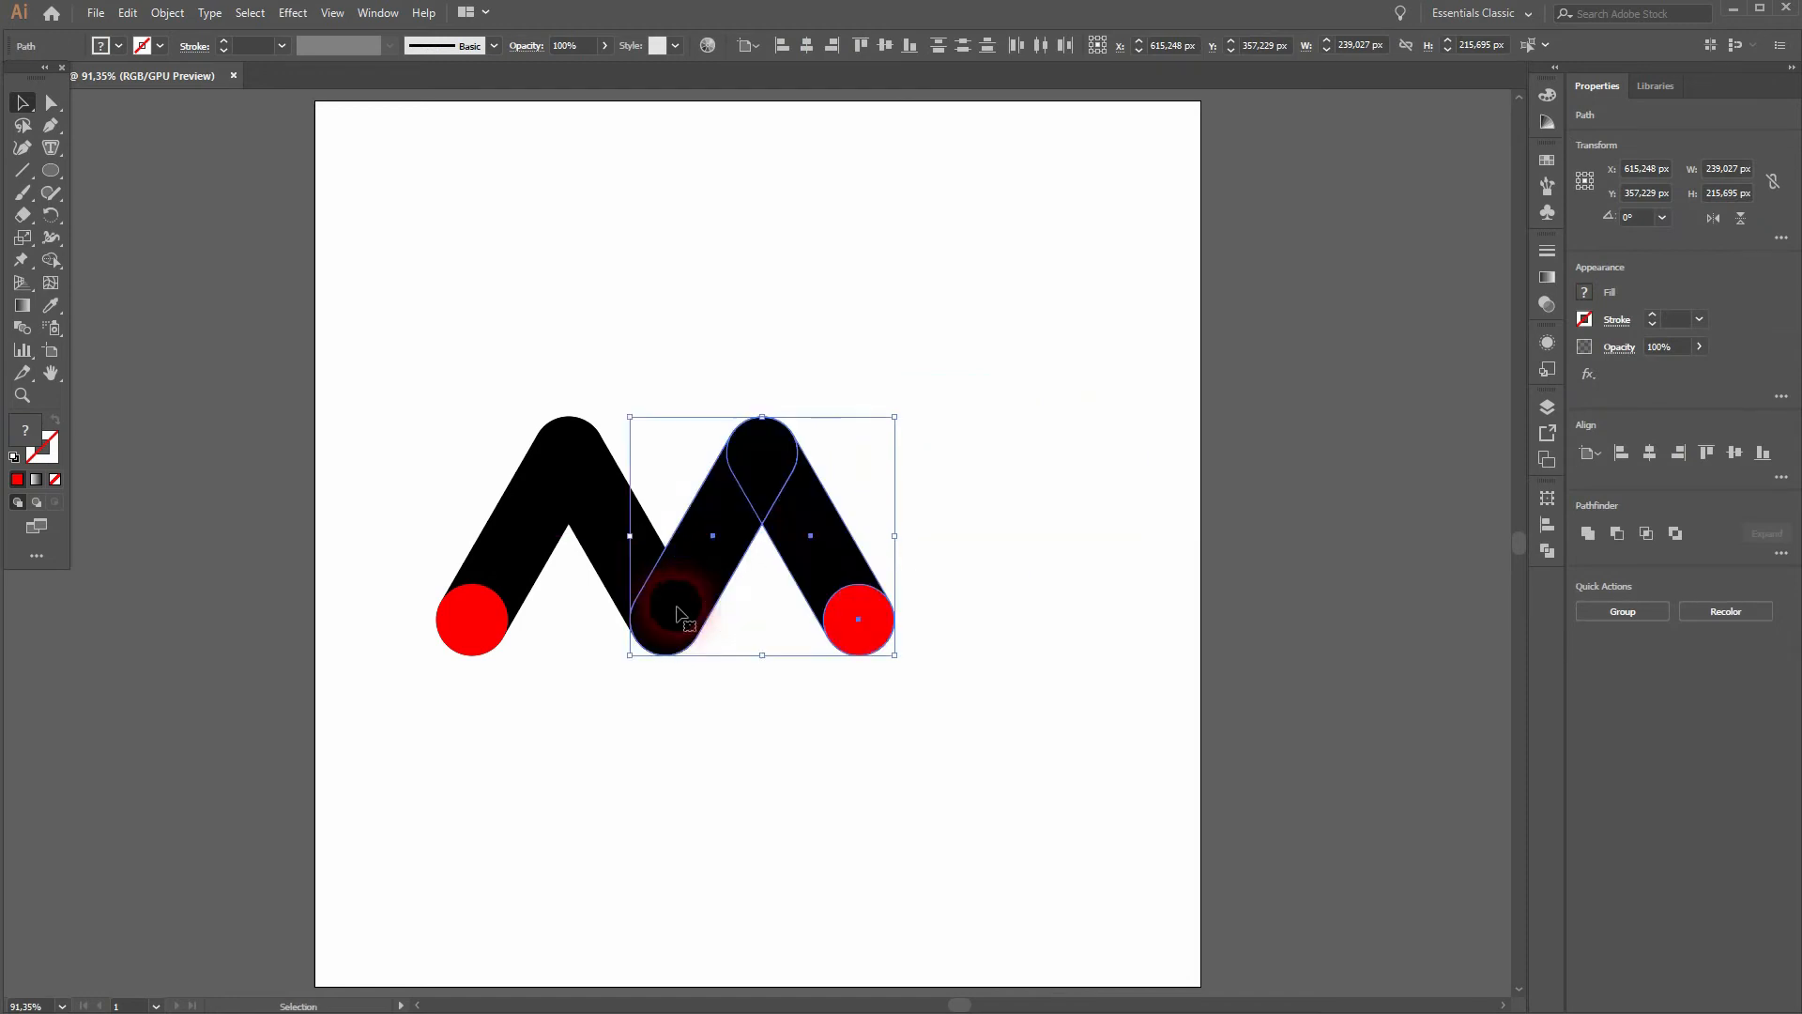
pyautogui.click(745, 714)
pyautogui.click(709, 559)
pyautogui.rightClick(709, 558)
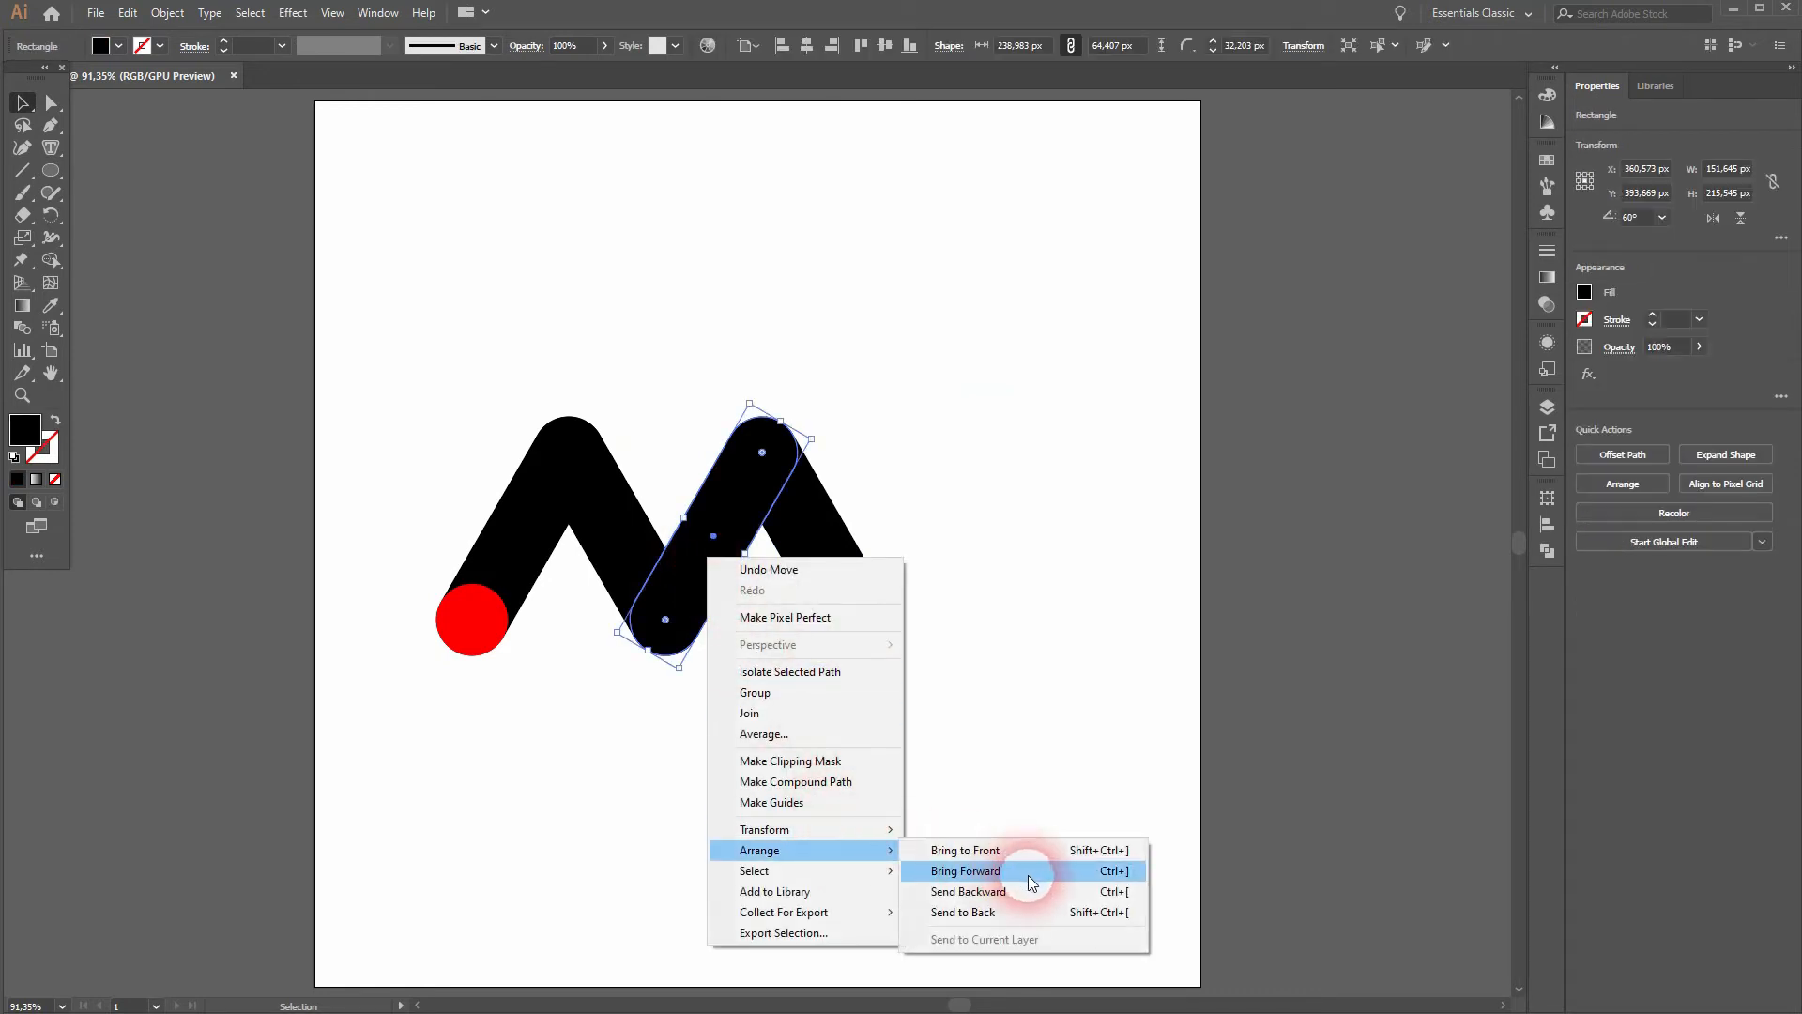
pyautogui.click(1032, 888)
pyautogui.click(877, 790)
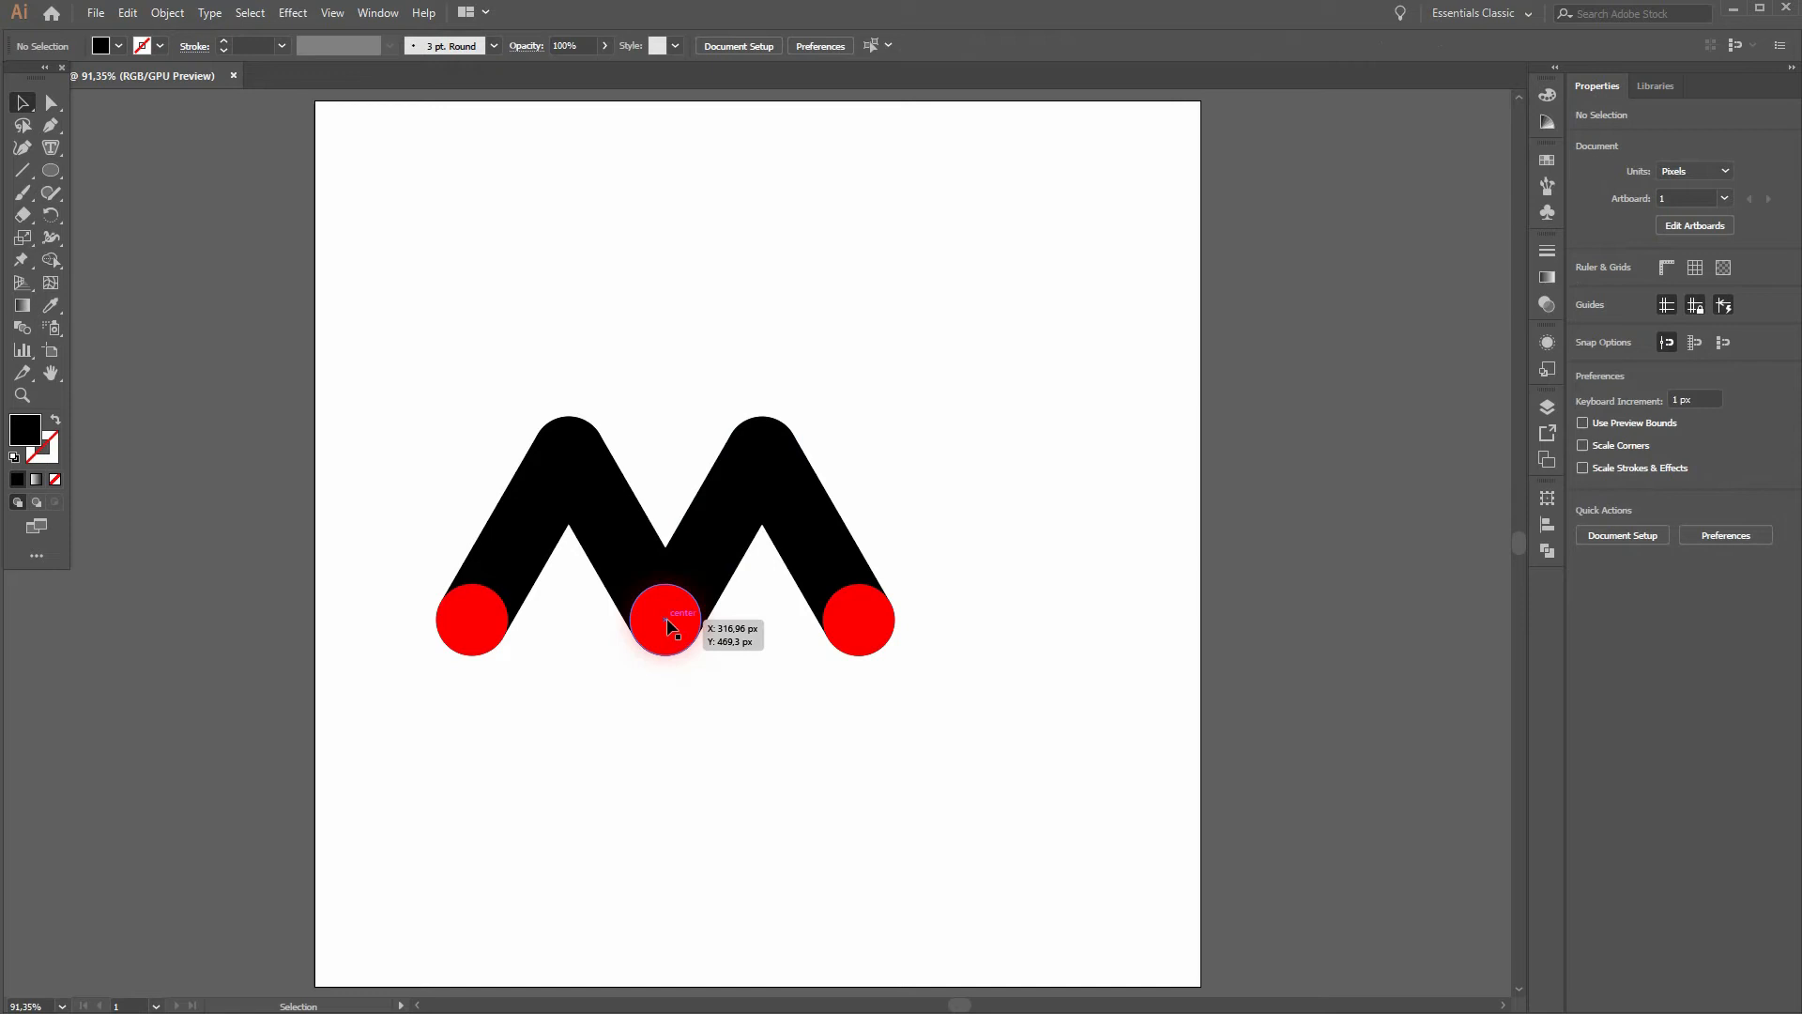
pyautogui.scroll(4, 668, 626)
pyautogui.hotkey('ctrl', 'y')
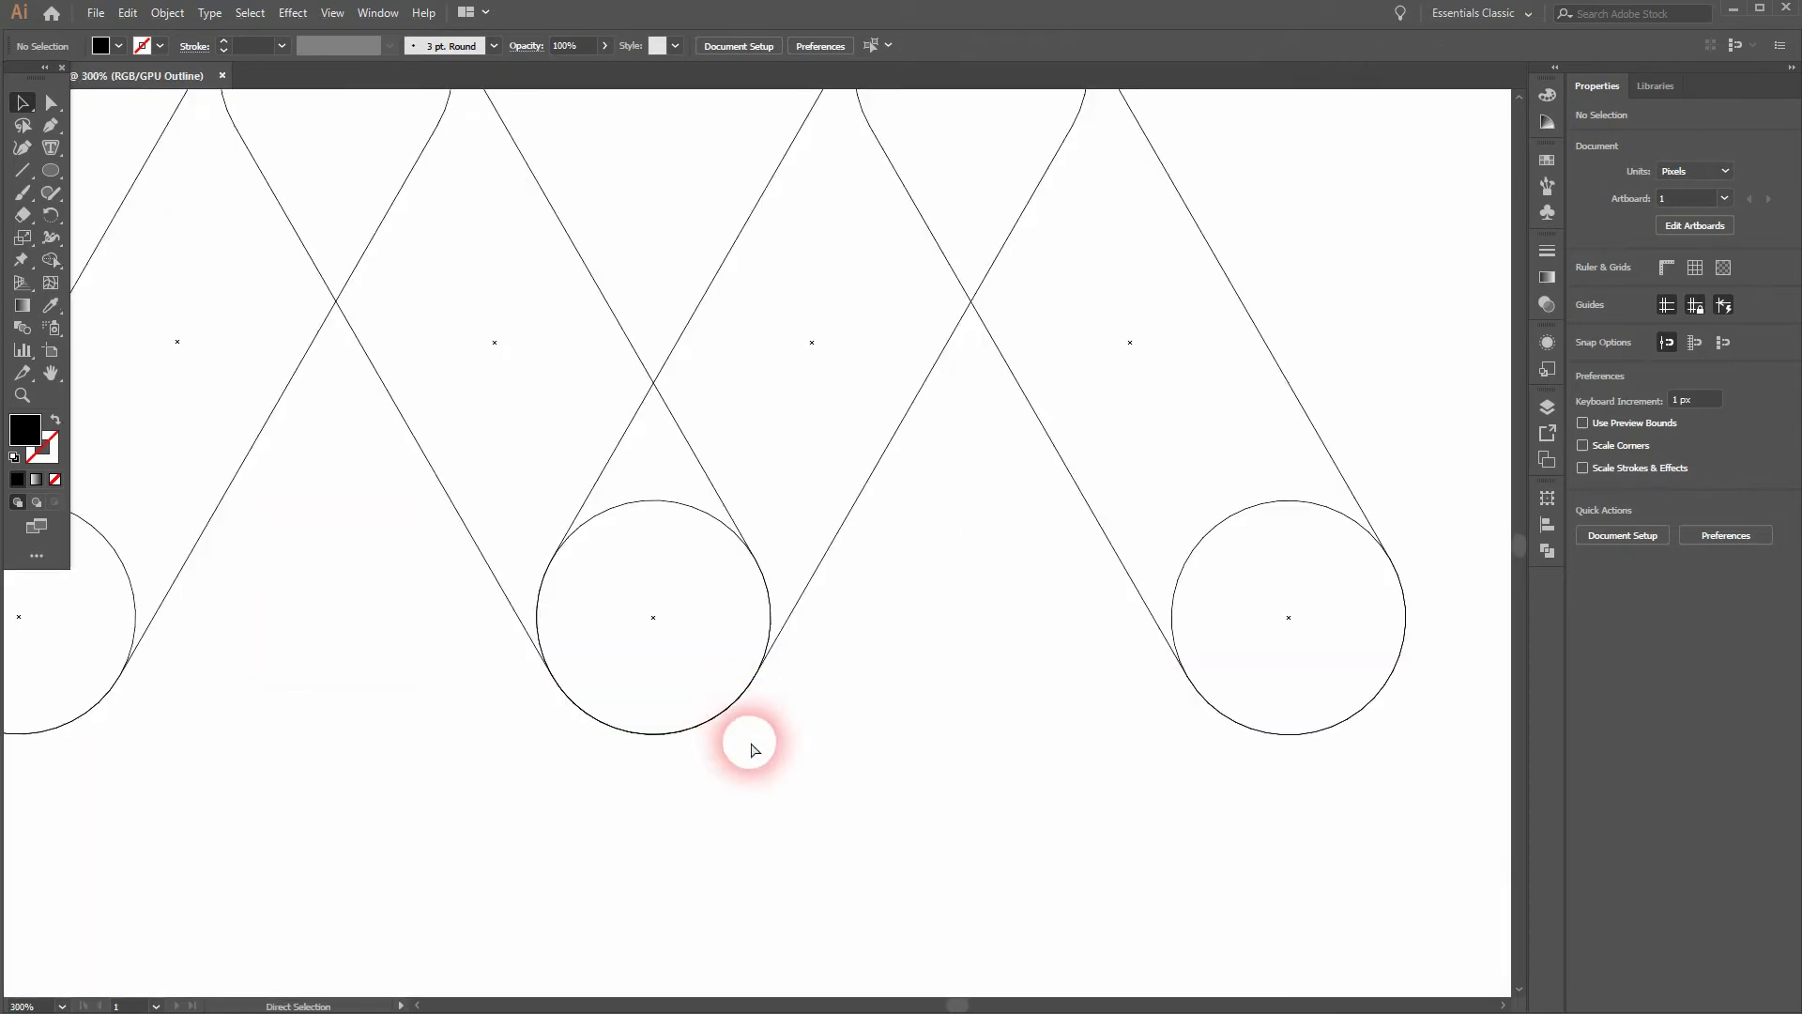
pyautogui.scroll(-1, 786, 667)
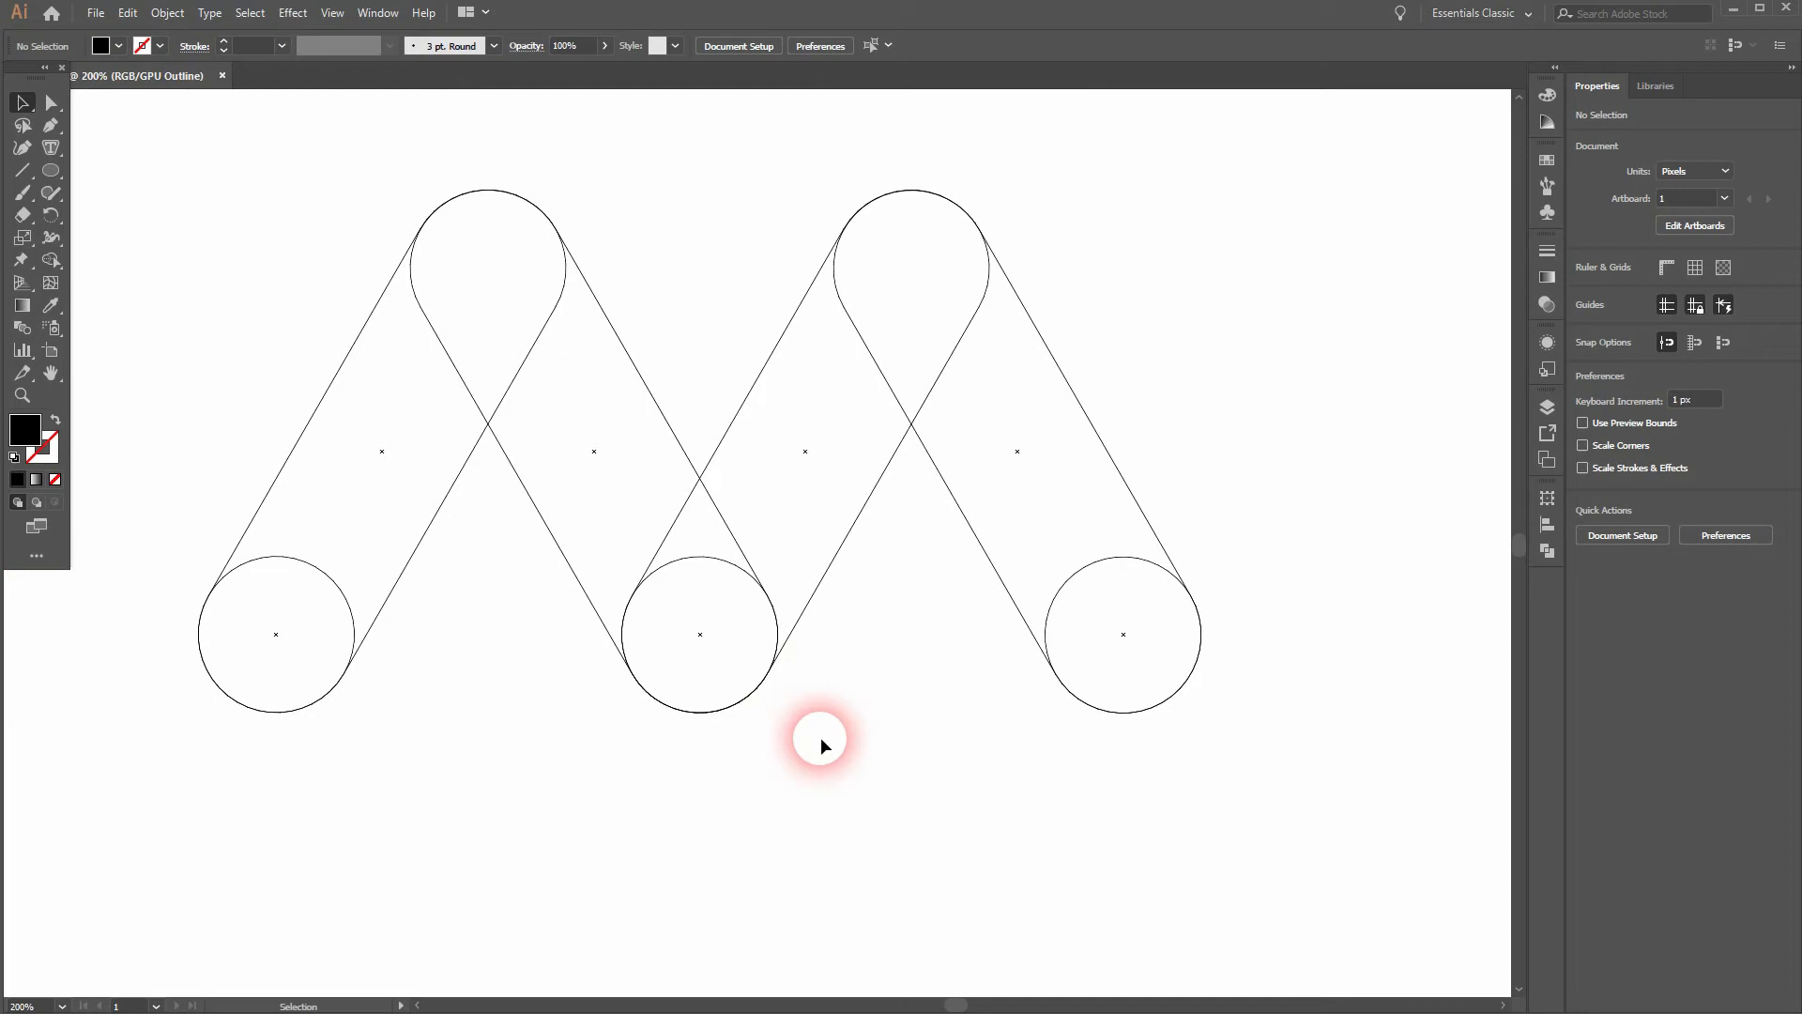
pyautogui.hotkey('ctrl', 'y')
# Copy the lower-right red circle onto the second peak and nudge it in outline view to fit the rounded end.
pyautogui.click(1127, 633)
pyautogui.moveTo(1135, 650); pyautogui.dragTo(845, 429)
pyautogui.scroll(4, 915, 235)
pyautogui.click(1357, 317)
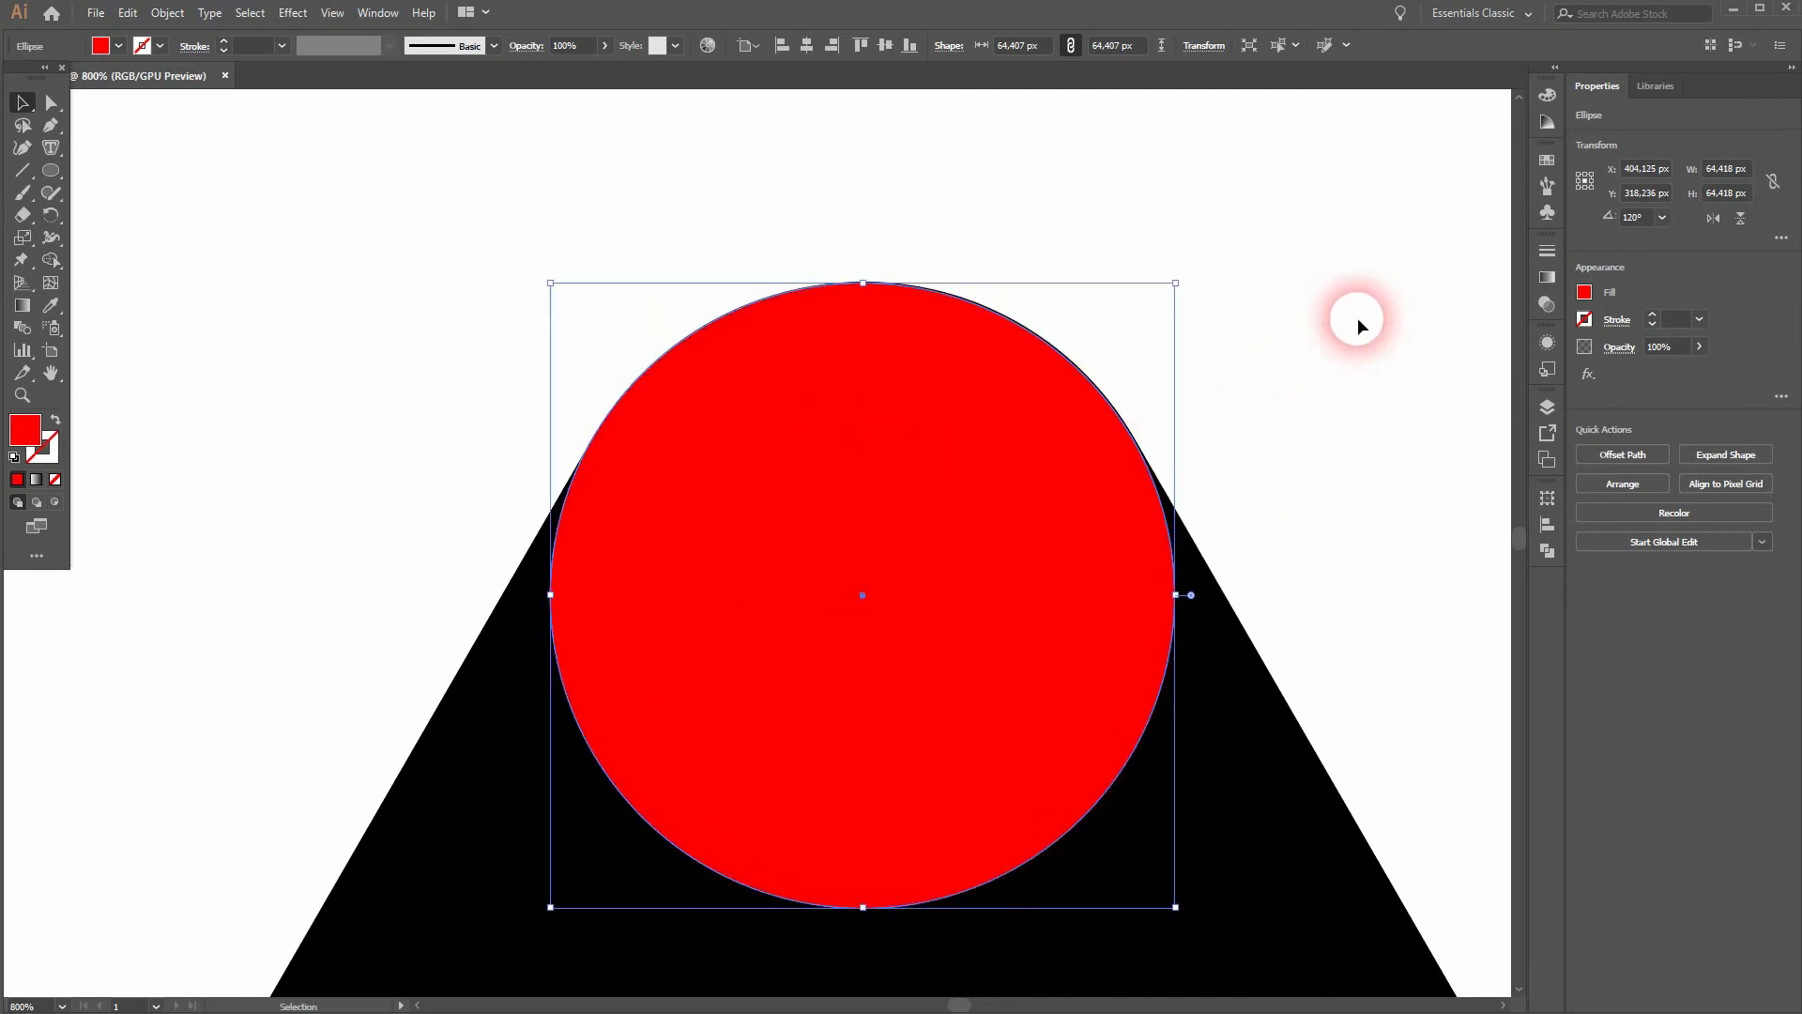
pyautogui.hotkey('ctrl', 'y')
pyautogui.scroll(1, 857, 310)
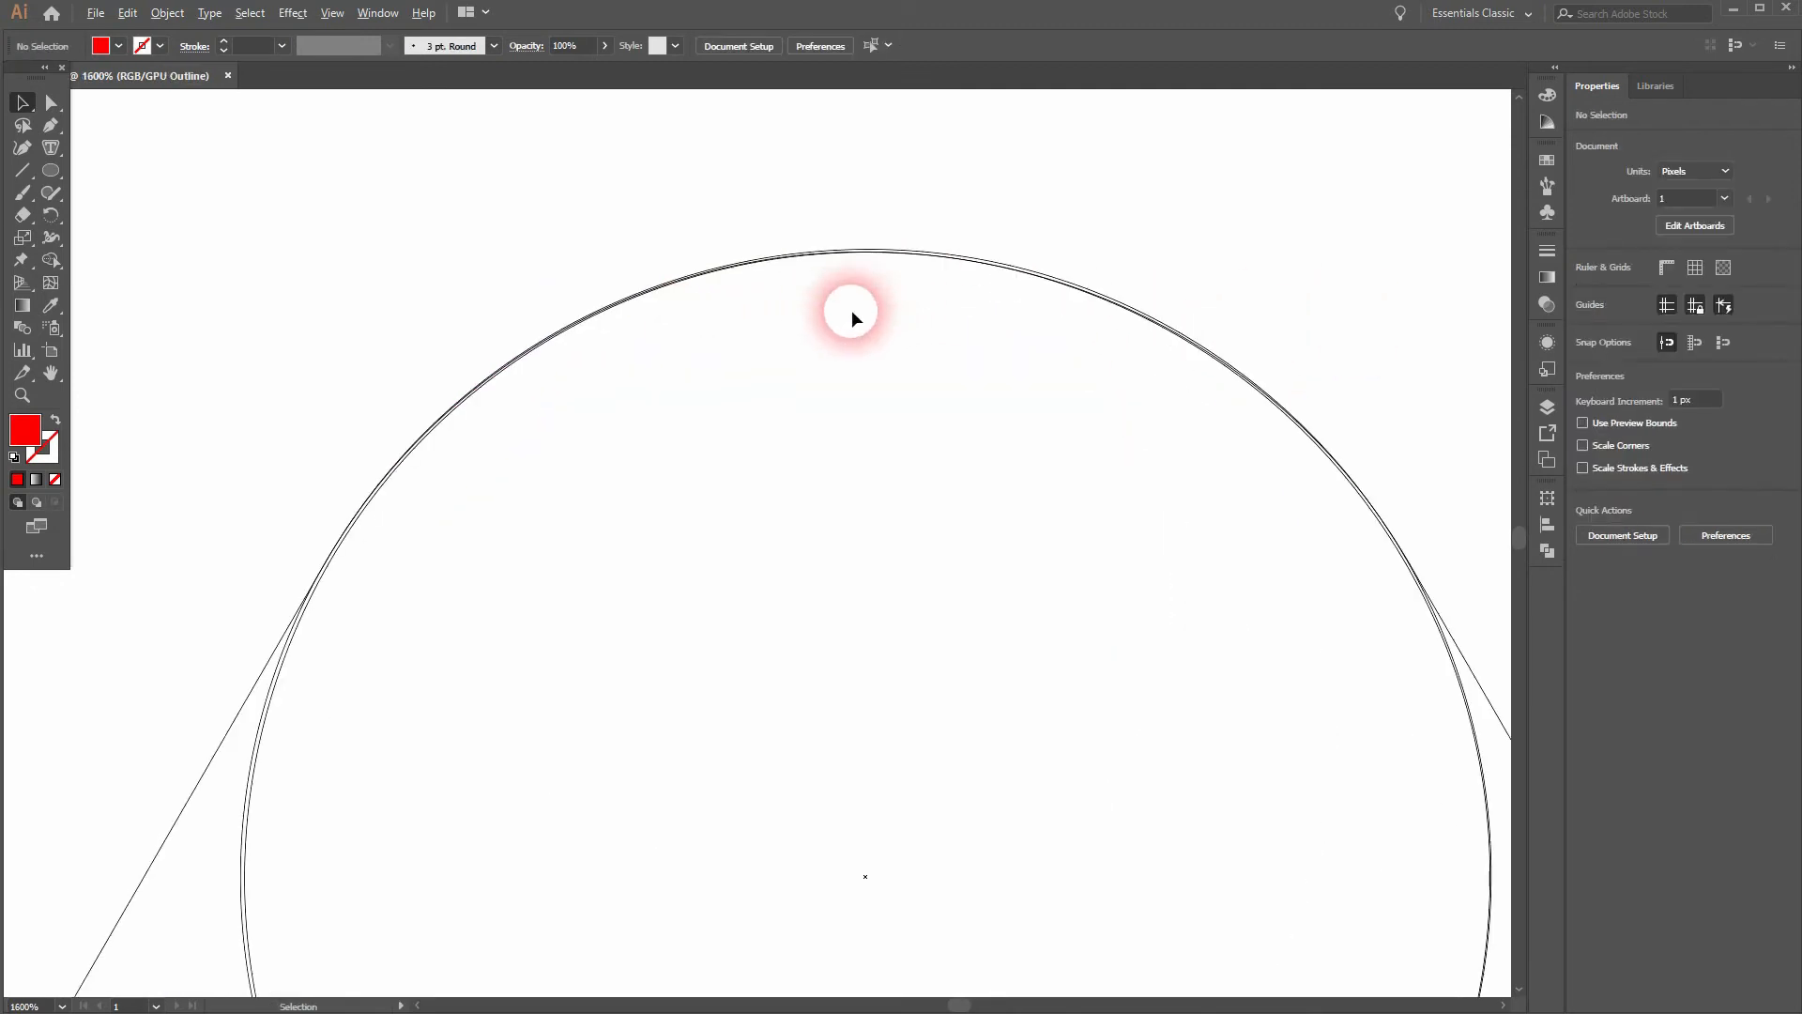
pyautogui.moveTo(944, 262); pyautogui.dragTo(945, 260)
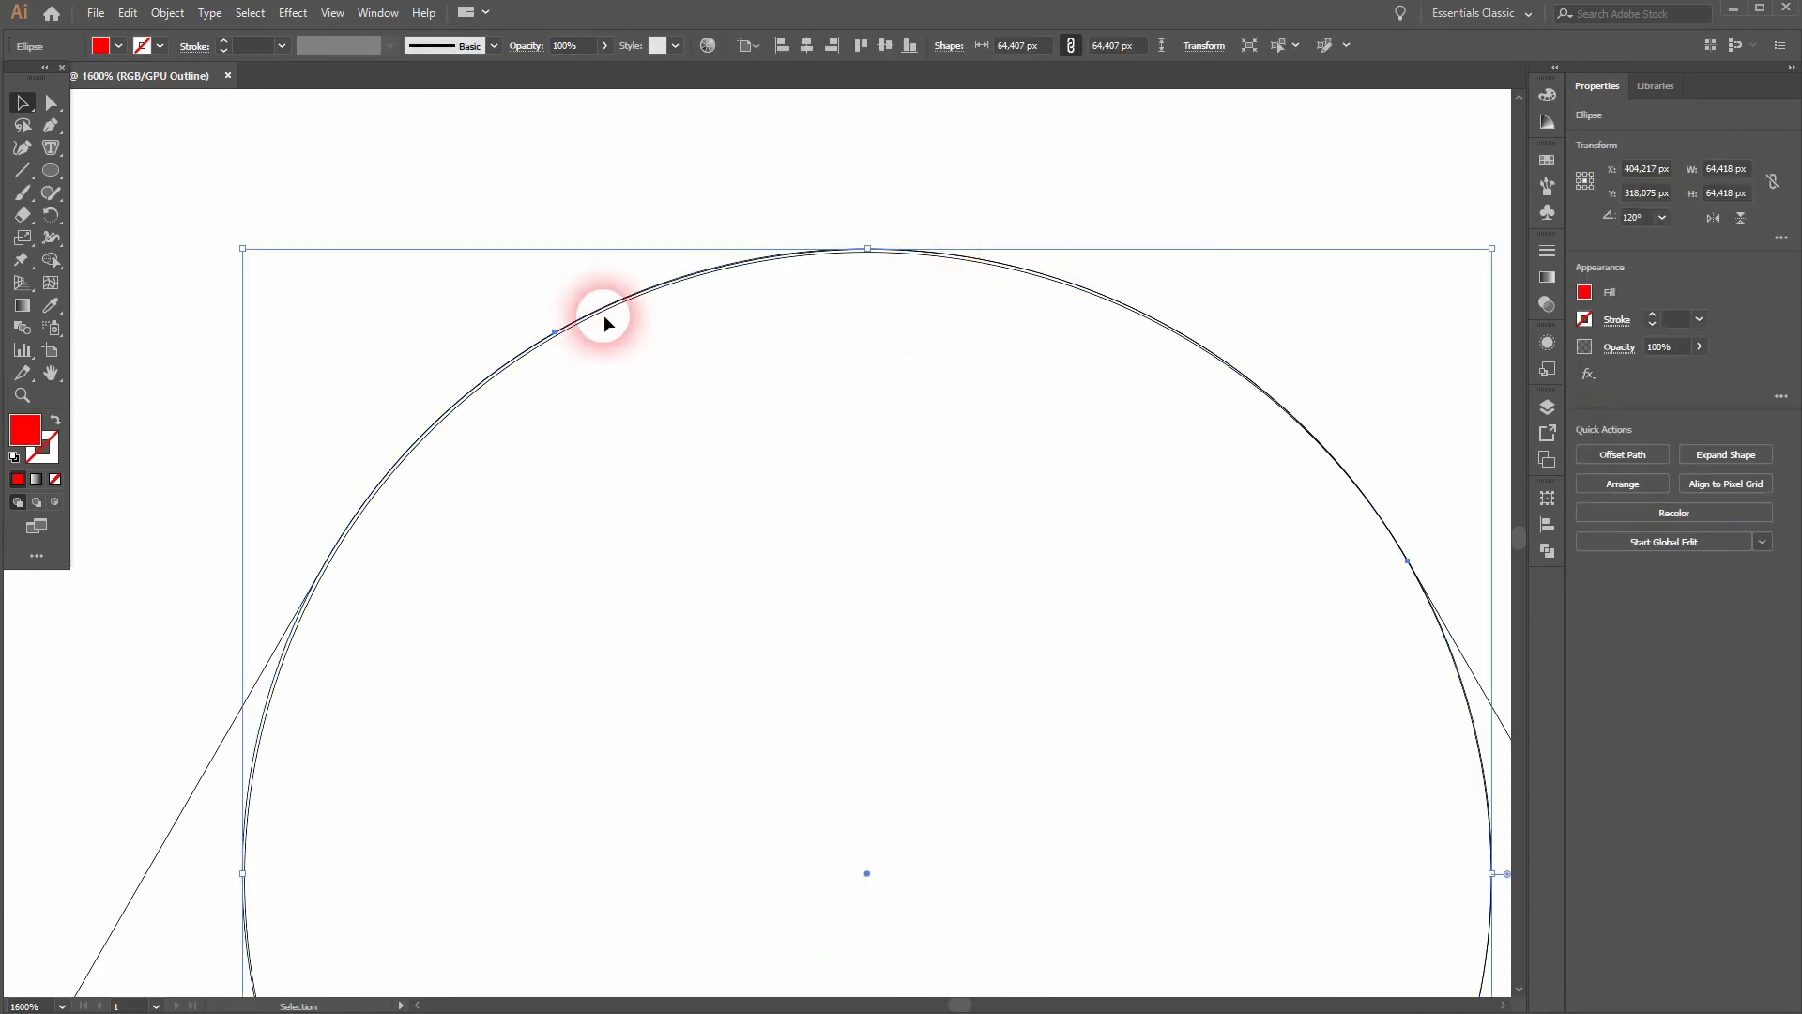
# Move the second peak's circle aside and nudge the right 120° bar so its rounded top lines up with the neighbouring bar.
pyautogui.click(113, 714)
pyautogui.moveTo(257, 752); pyautogui.dragTo(408, 722)
pyautogui.moveTo(696, 849); pyautogui.dragTo(540, 215)
pyautogui.moveTo(567, 338); pyautogui.dragTo(518, 889)
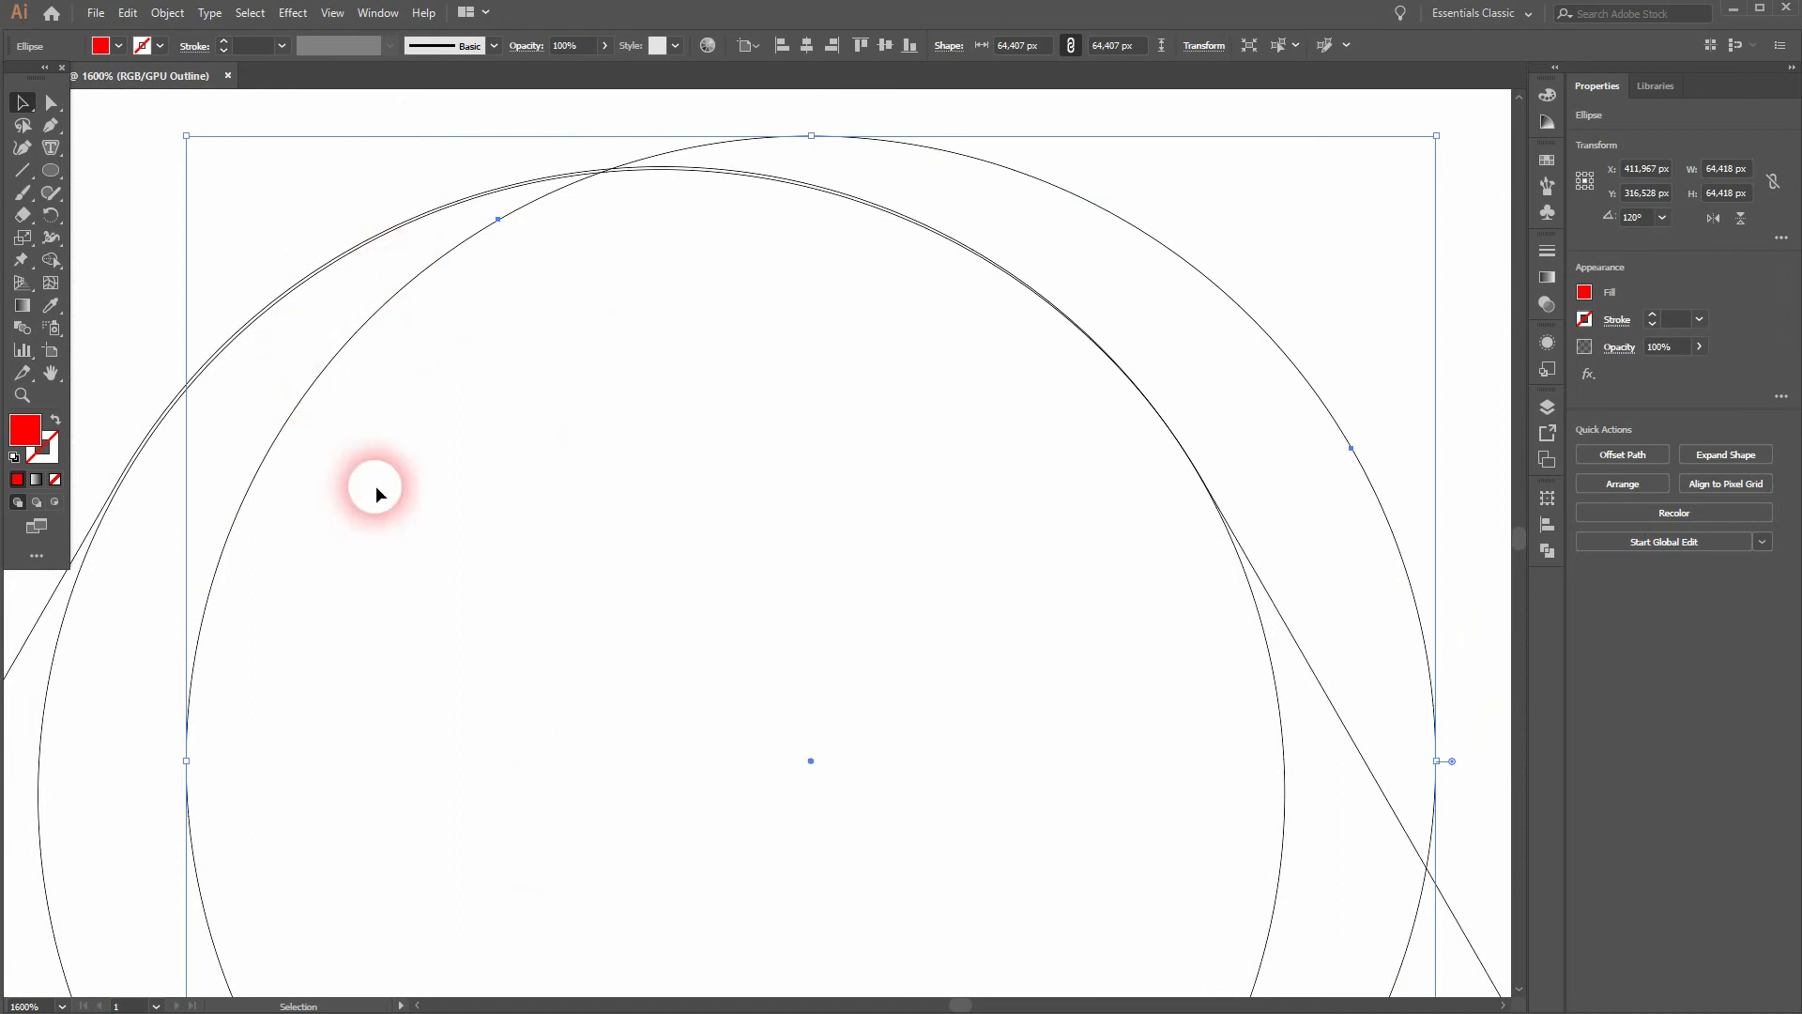
pyautogui.moveTo(74, 601); pyautogui.dragTo(73, 600)
pyautogui.hotkey('ctrl', '0')
pyautogui.hotkey('ctrl', 'y')
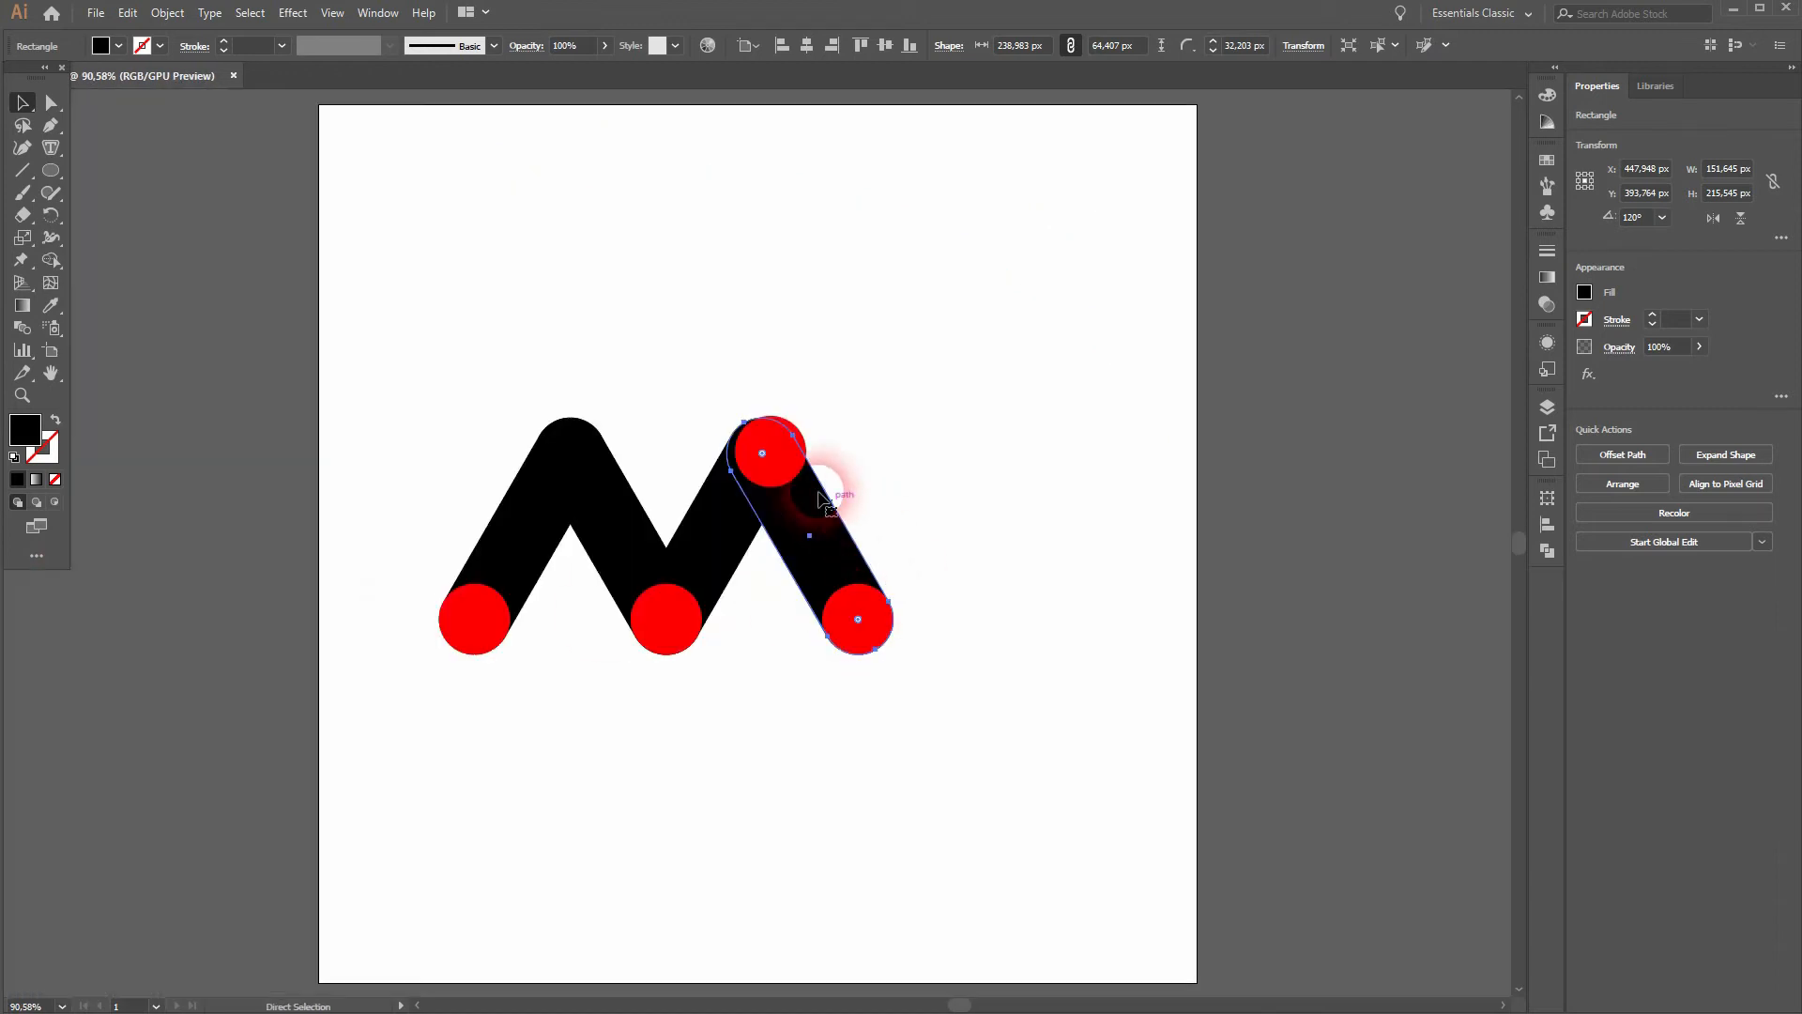
# Move the red circle back onto the second peak so it coincides with the rounded bar ends.
pyautogui.scroll(4, 791, 458)
pyautogui.moveTo(732, 435); pyautogui.dragTo(706, 497)
pyautogui.hotkey('ctrl', 'y')
pyautogui.scroll(4, 681, 370)
pyautogui.scroll(-4, 967, 281)
pyautogui.click(1196, 539)
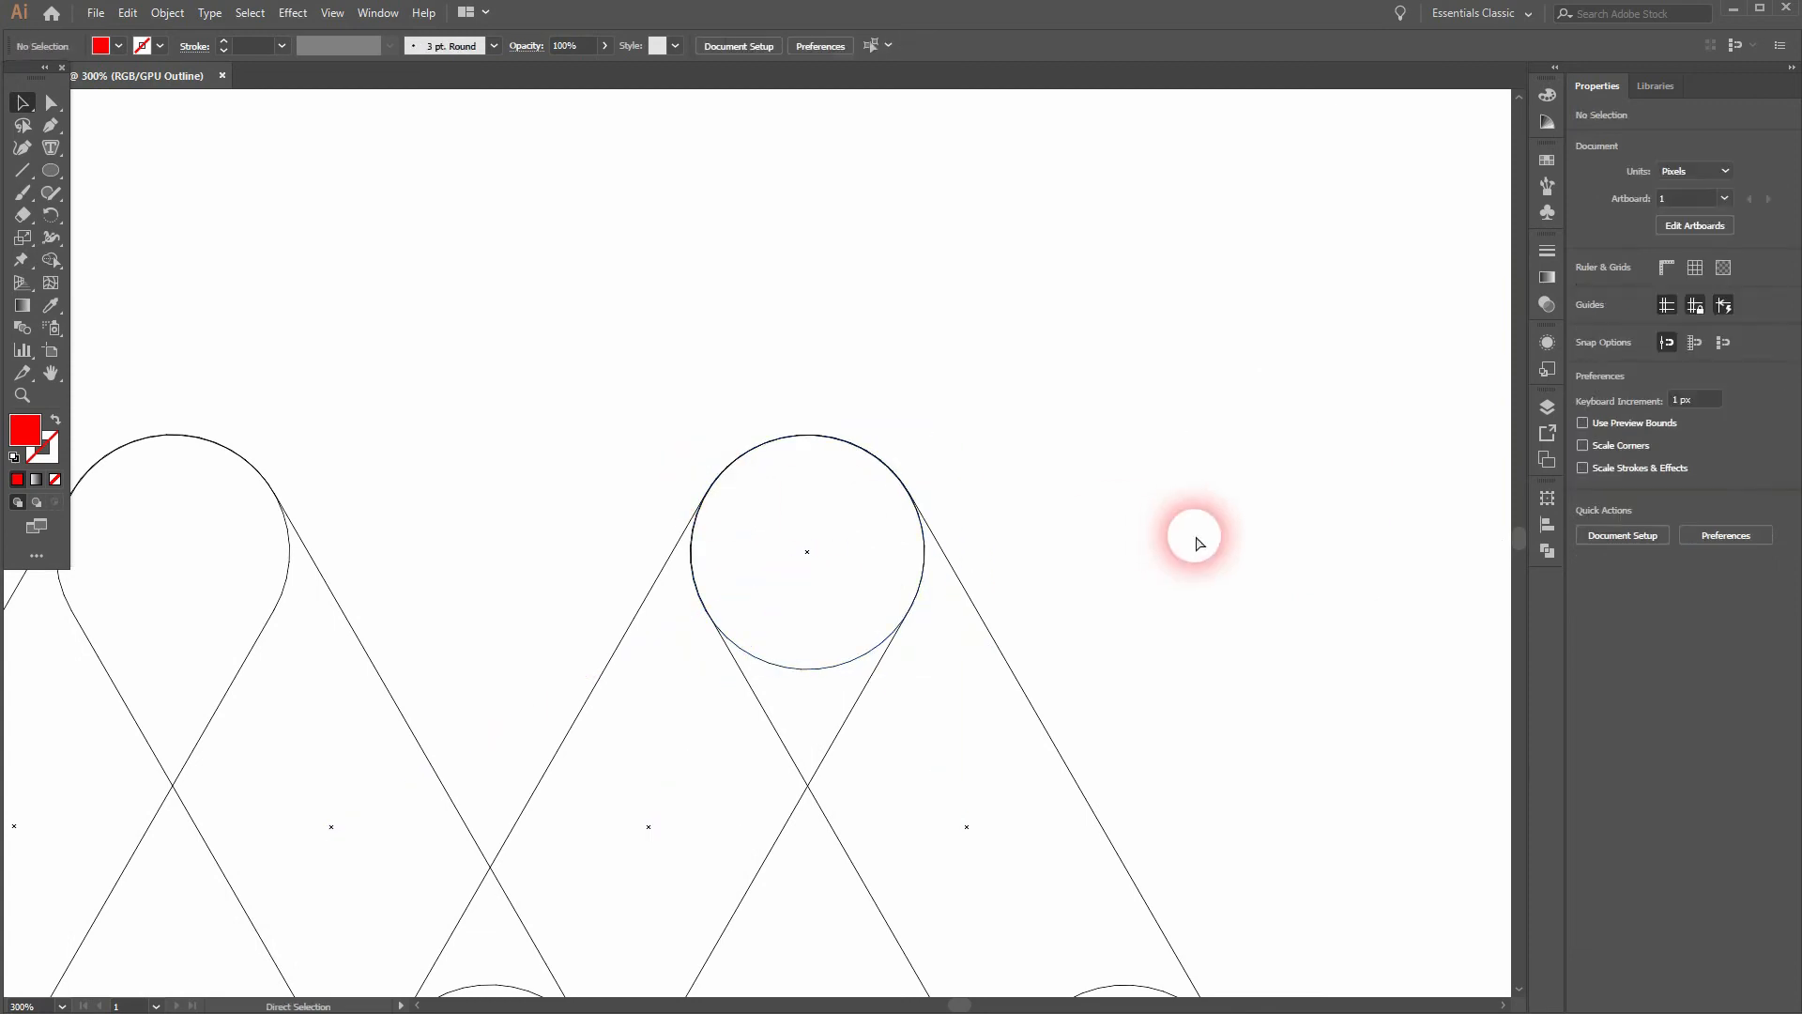
pyautogui.hotkey('ctrl', 'y')
pyautogui.hotkey('ctrl', '0')
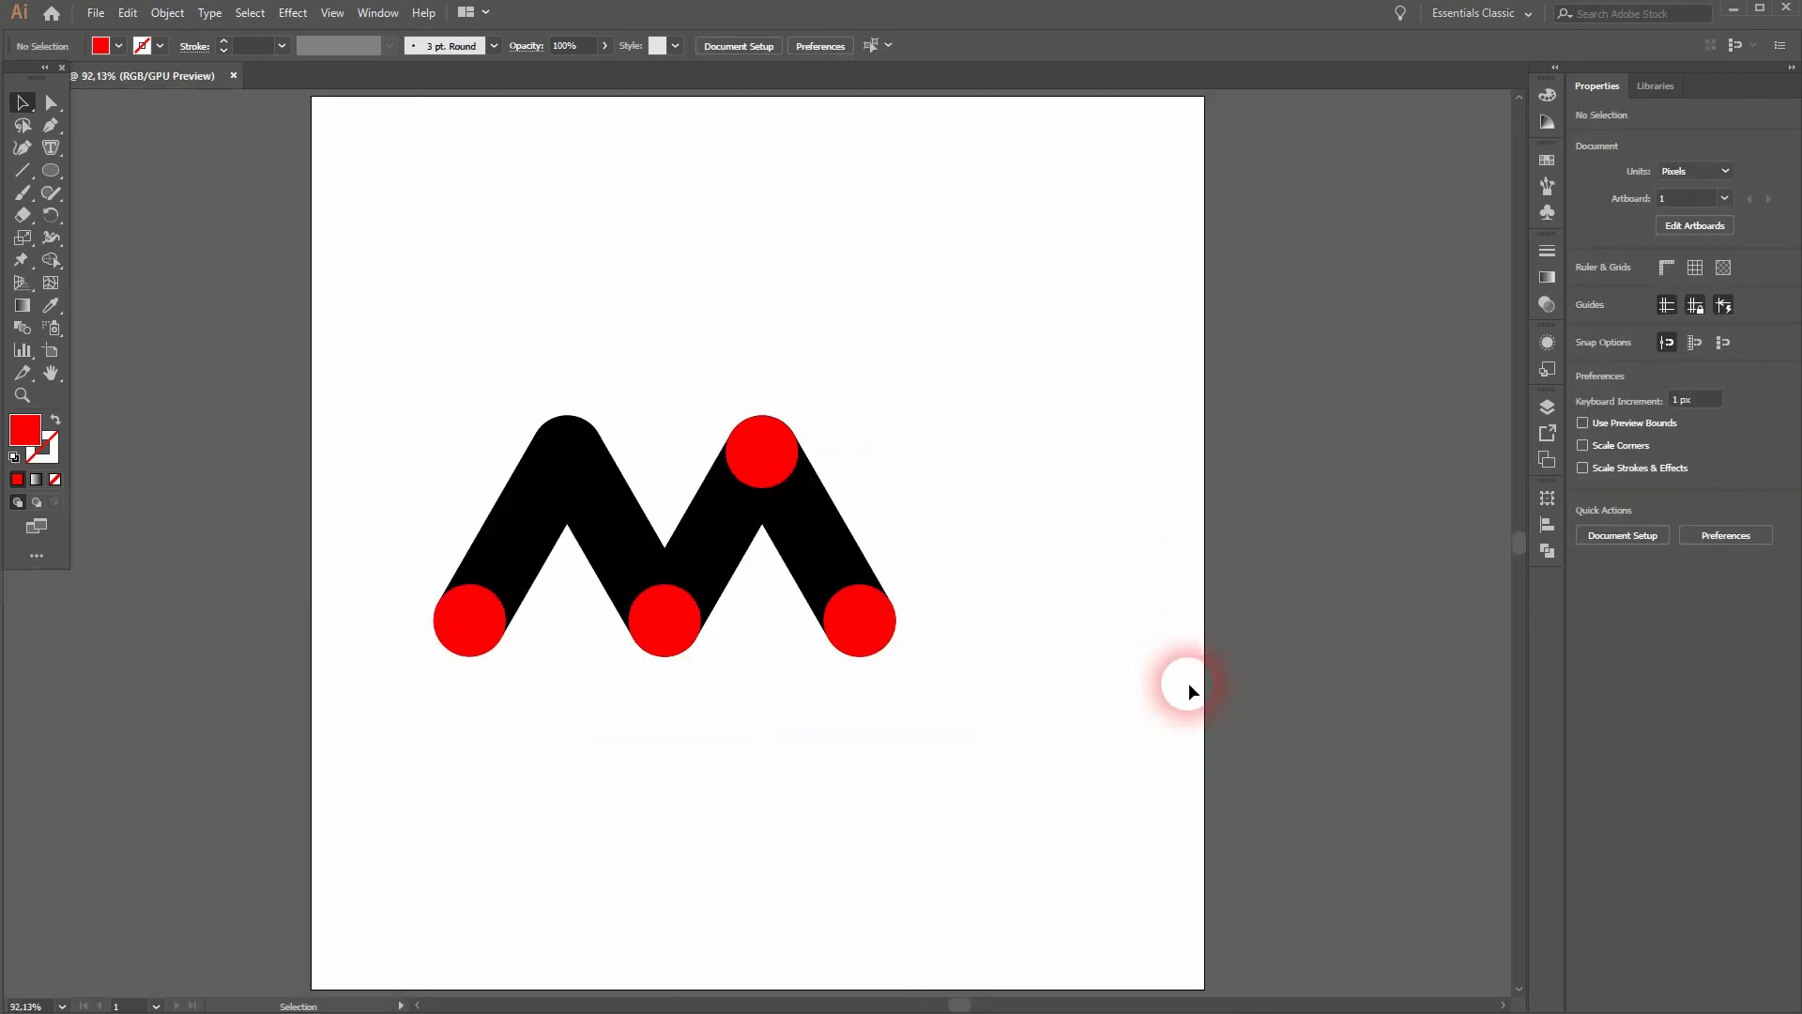
# Copy the second peak's red circle onto the first peak and nudge it to fit the rounded end exactly.
pyautogui.moveTo(788, 461); pyautogui.dragTo(537, 464)
pyautogui.scroll(5, 584, 459)
pyautogui.scroll(3, 515, 427)
pyautogui.moveTo(553, 379); pyautogui.dragTo(556, 372)
pyautogui.moveTo(556, 374); pyautogui.dragTo(555, 374)
pyautogui.click(1246, 317)
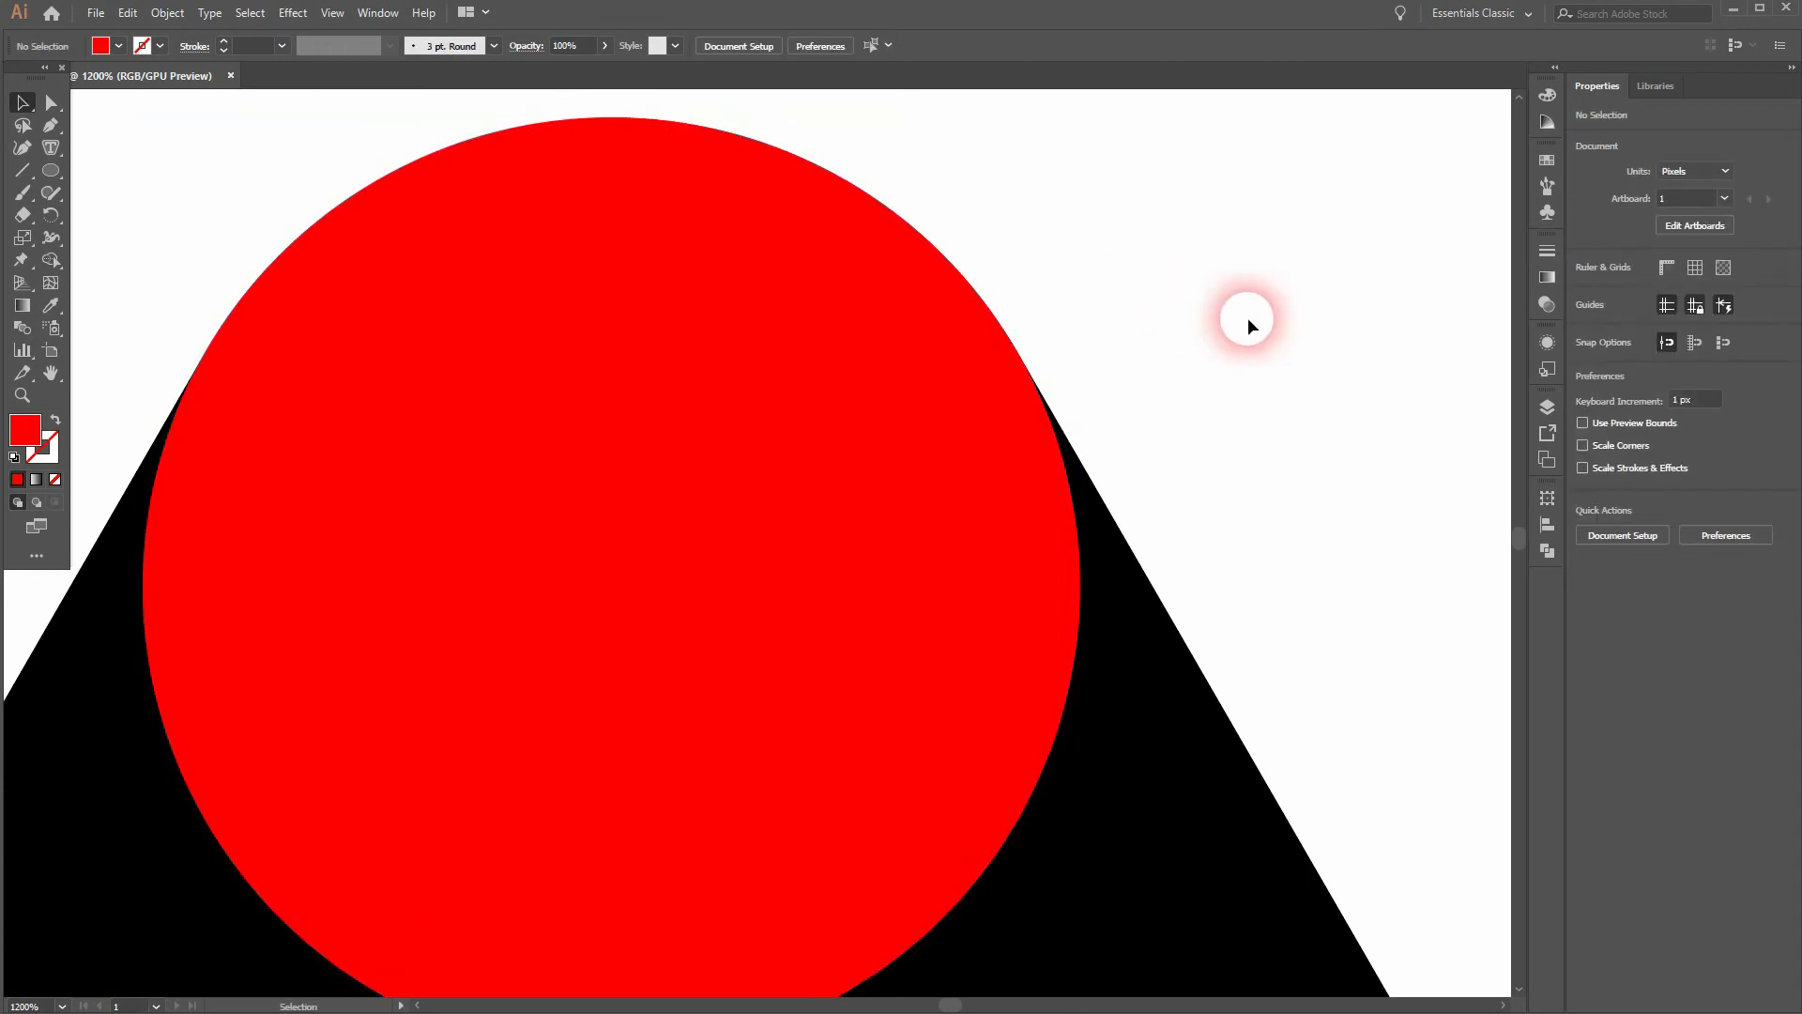
pyautogui.scroll(-5, 1247, 317)
pyautogui.hotkey('ctrl', '0')
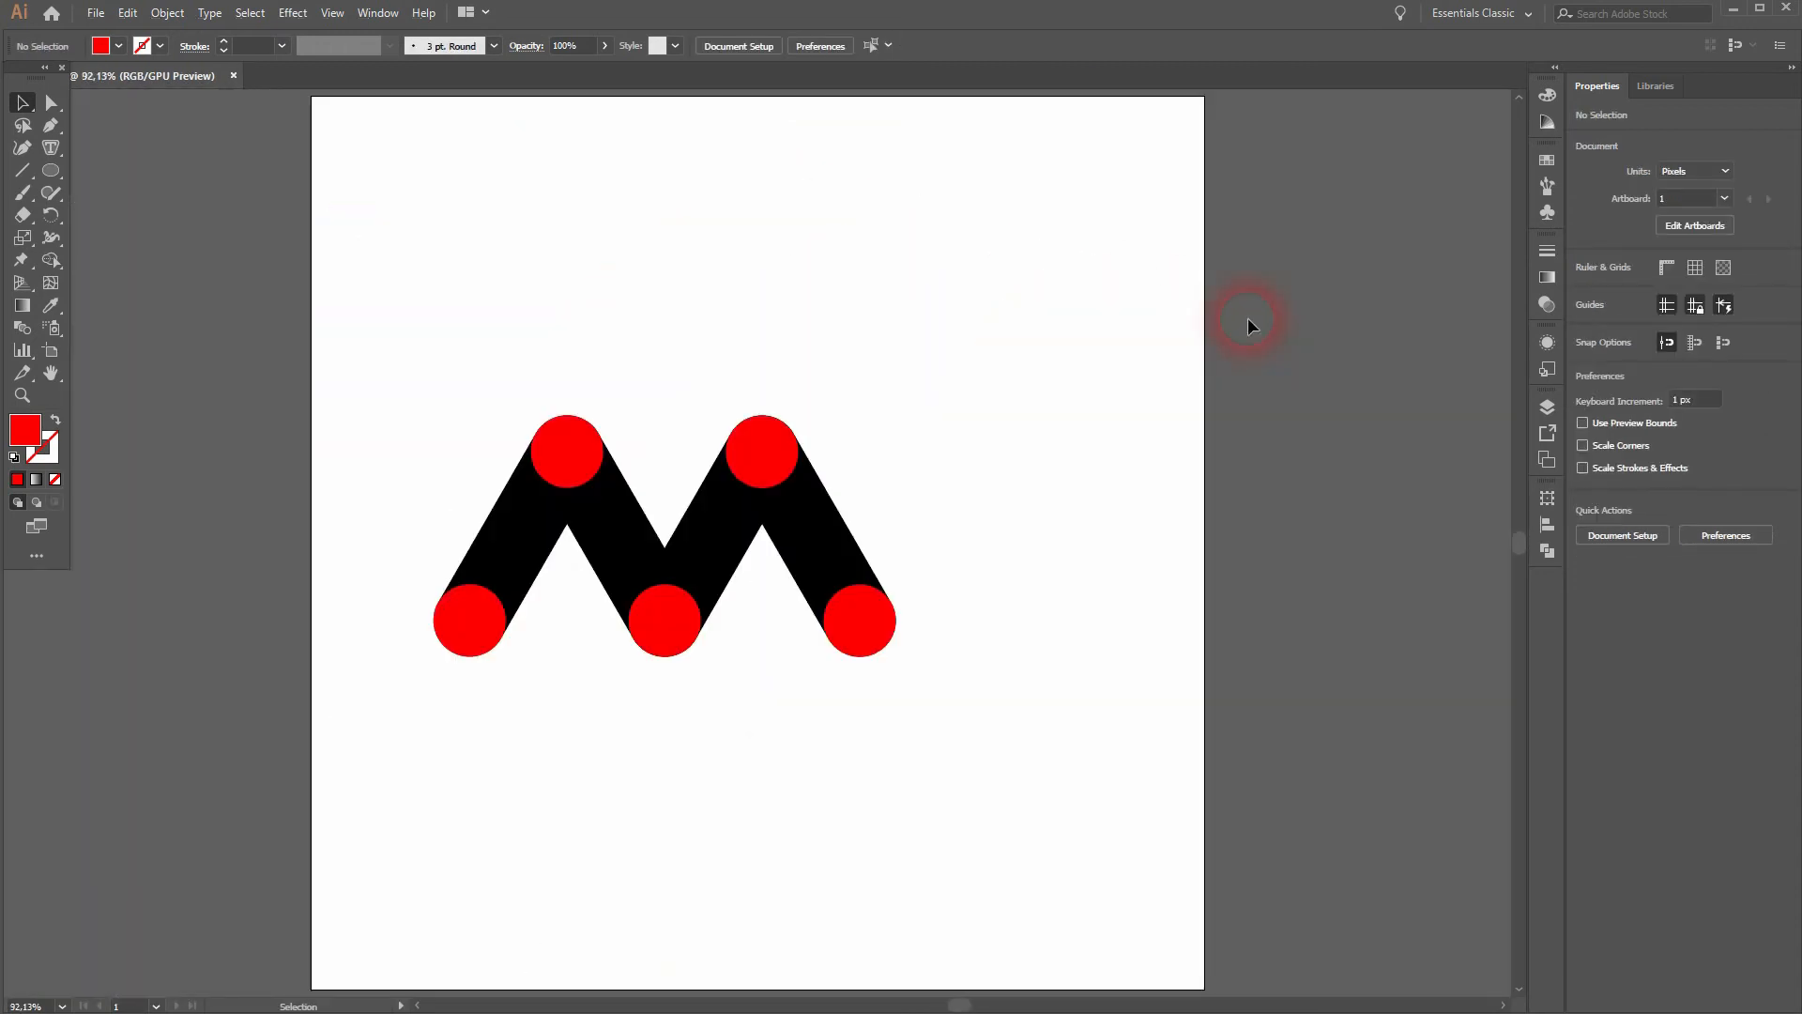
# Fill the lower-left circle with dark red and the first bar with bright red.
pyautogui.click(465, 636)
pyautogui.click(119, 46)
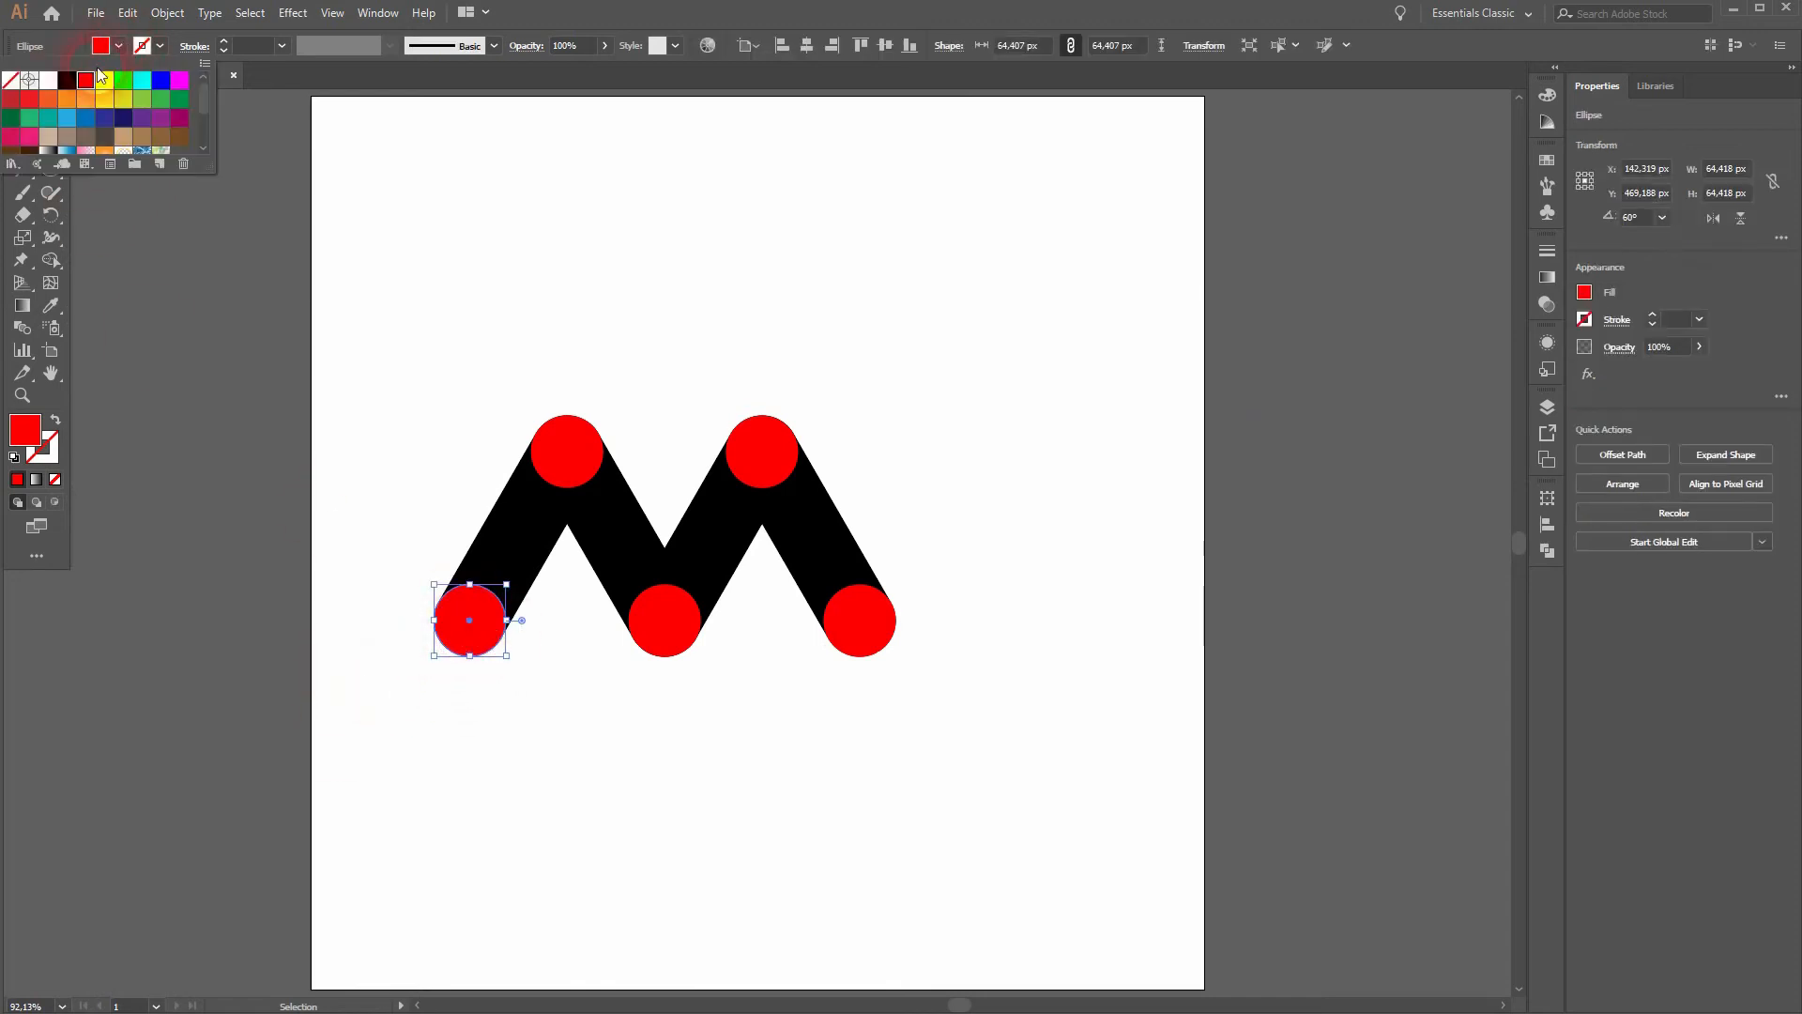
pyautogui.click(10, 98)
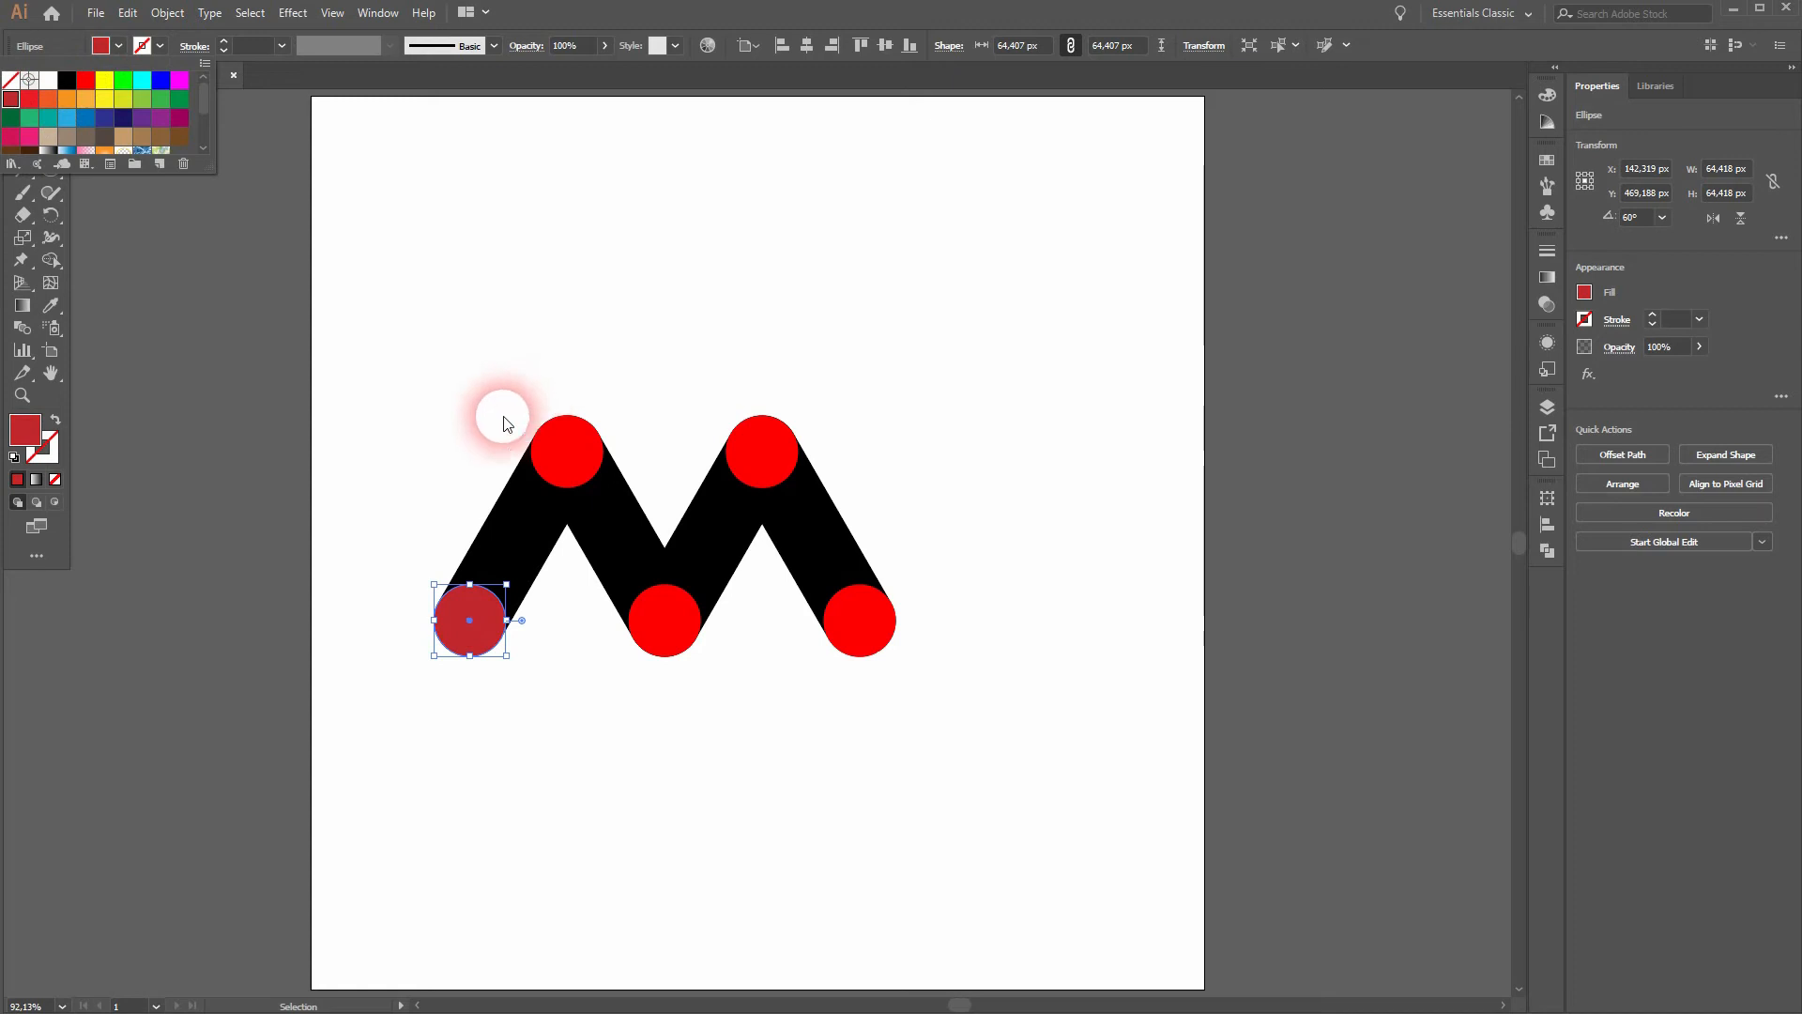
pyautogui.click(498, 520)
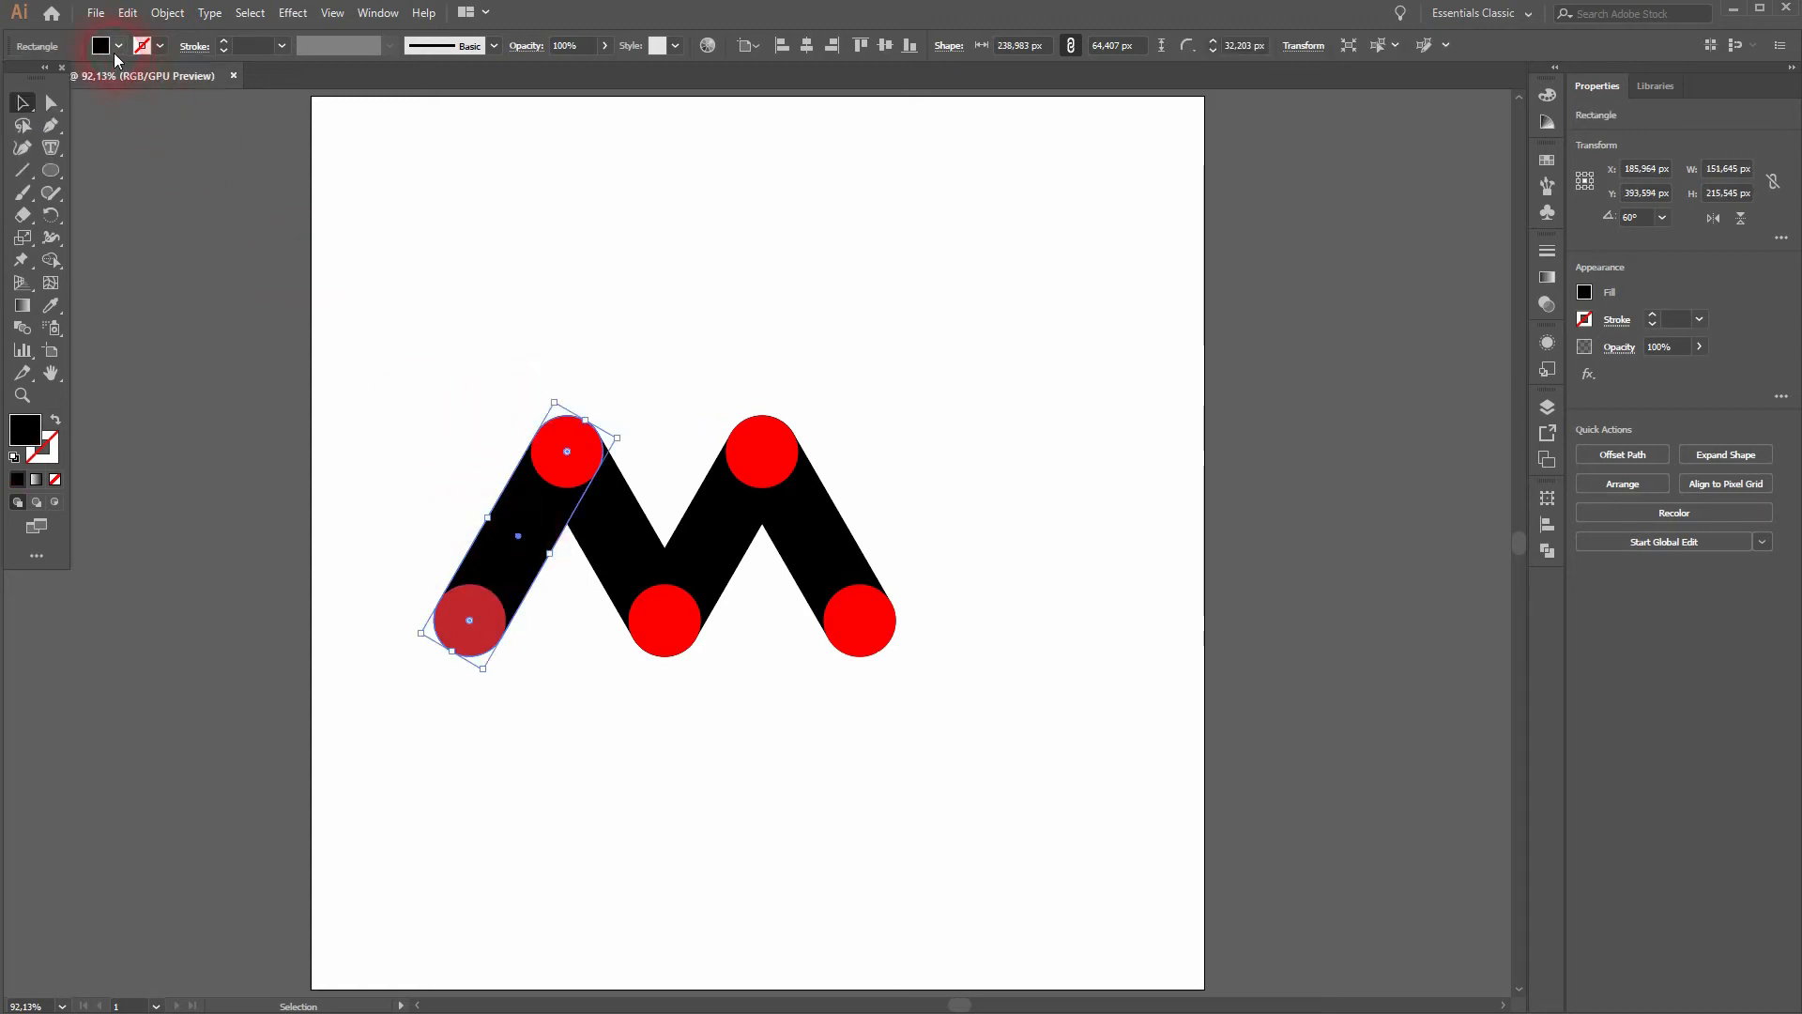
pyautogui.click(118, 47)
pyautogui.click(30, 99)
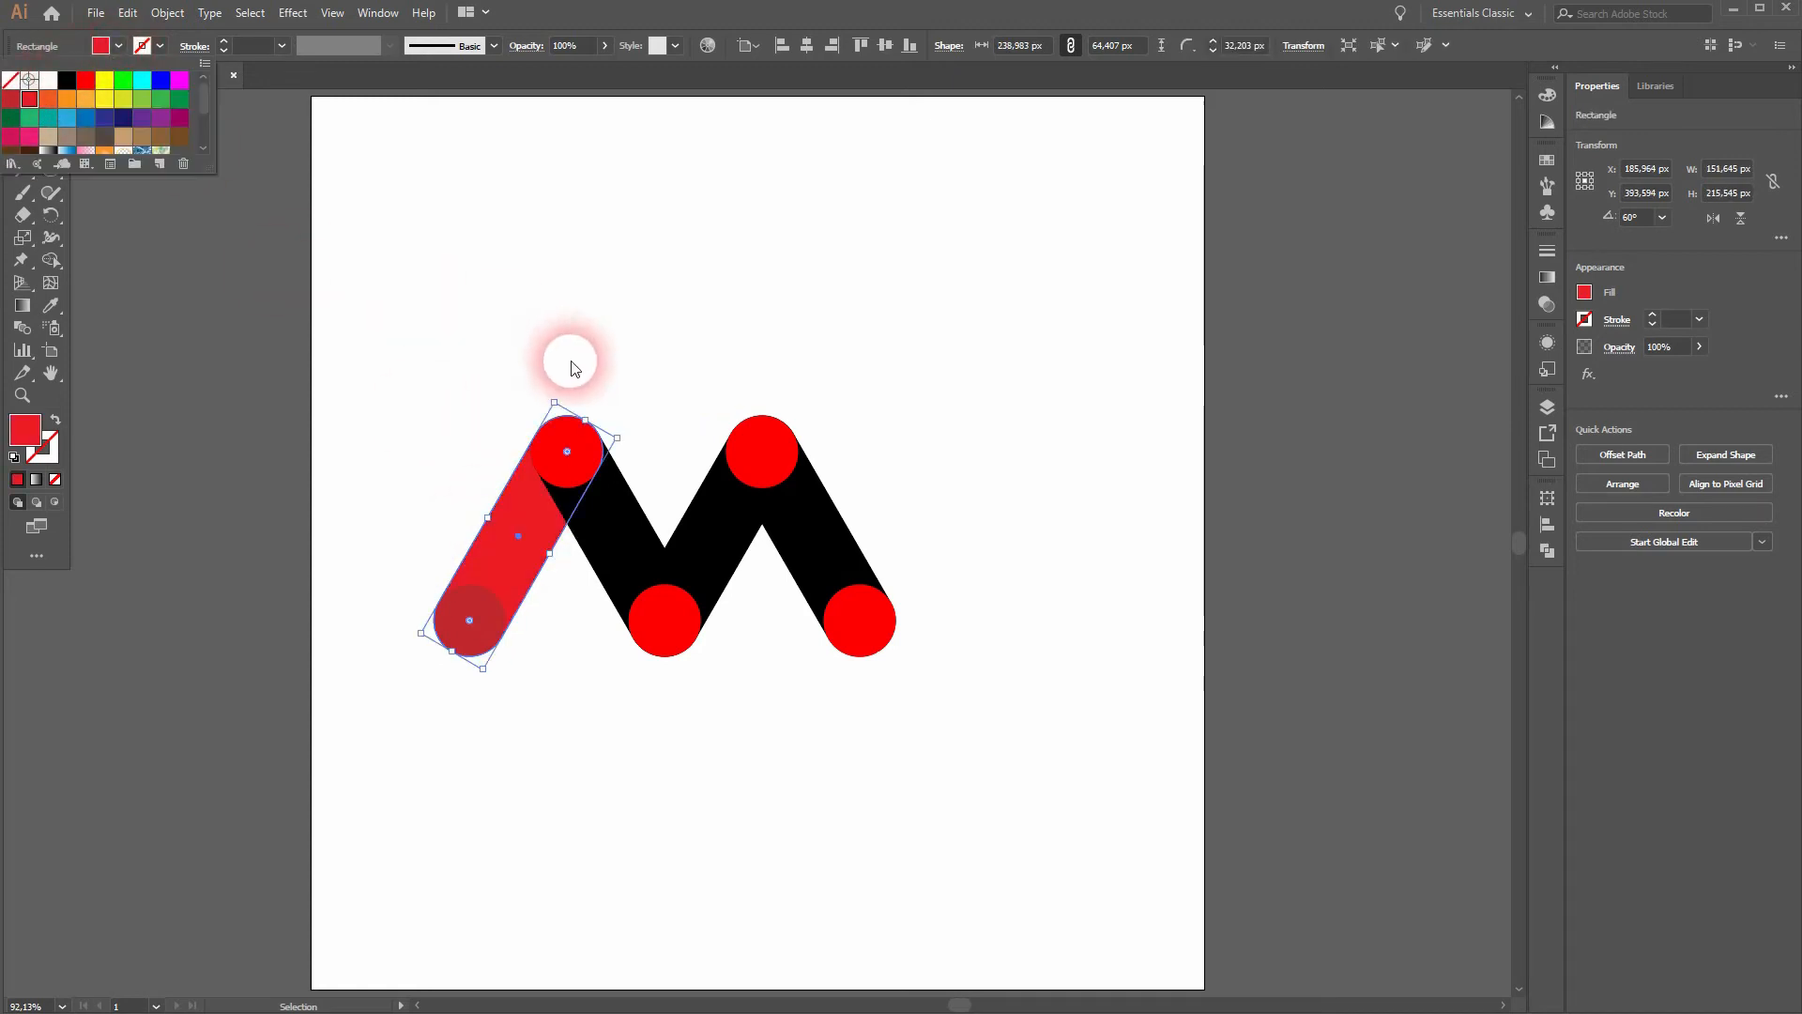
pyautogui.click(571, 360)
pyautogui.click(307, 302)
# Fill the first peak's circle with orange-red and the second bar with orange.
pyautogui.click(587, 447)
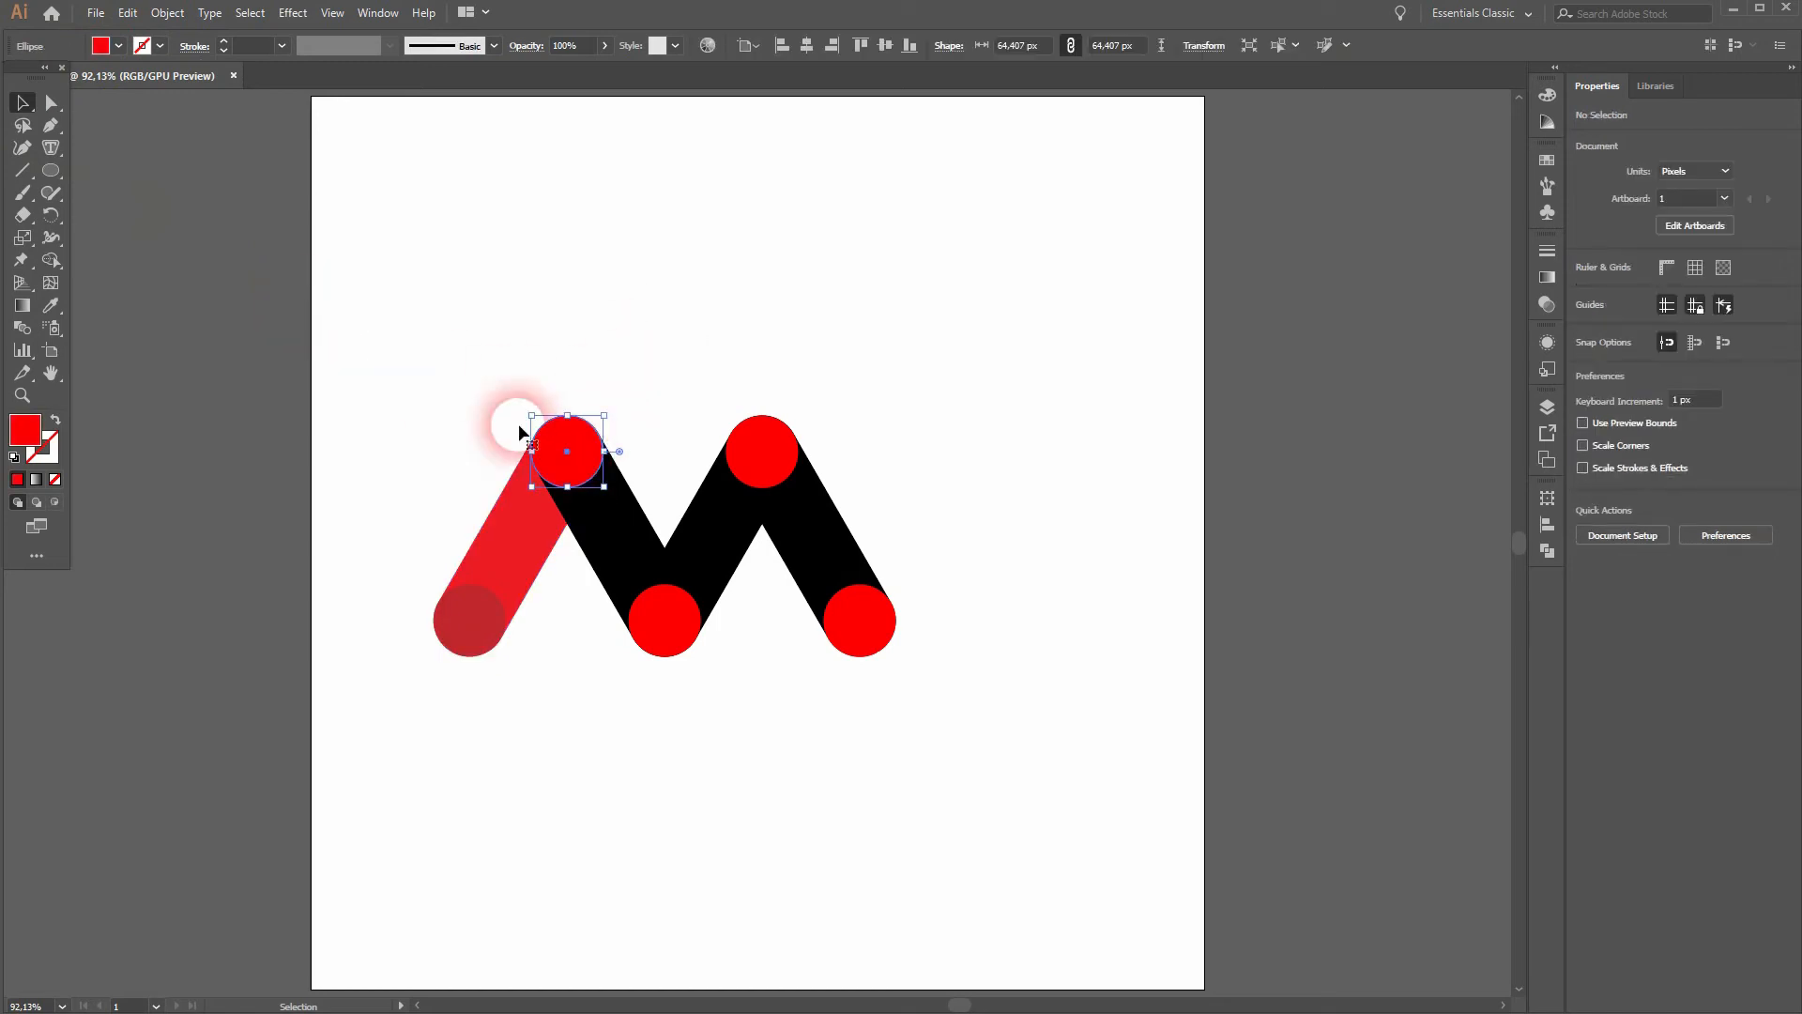
pyautogui.click(118, 46)
pyautogui.click(48, 98)
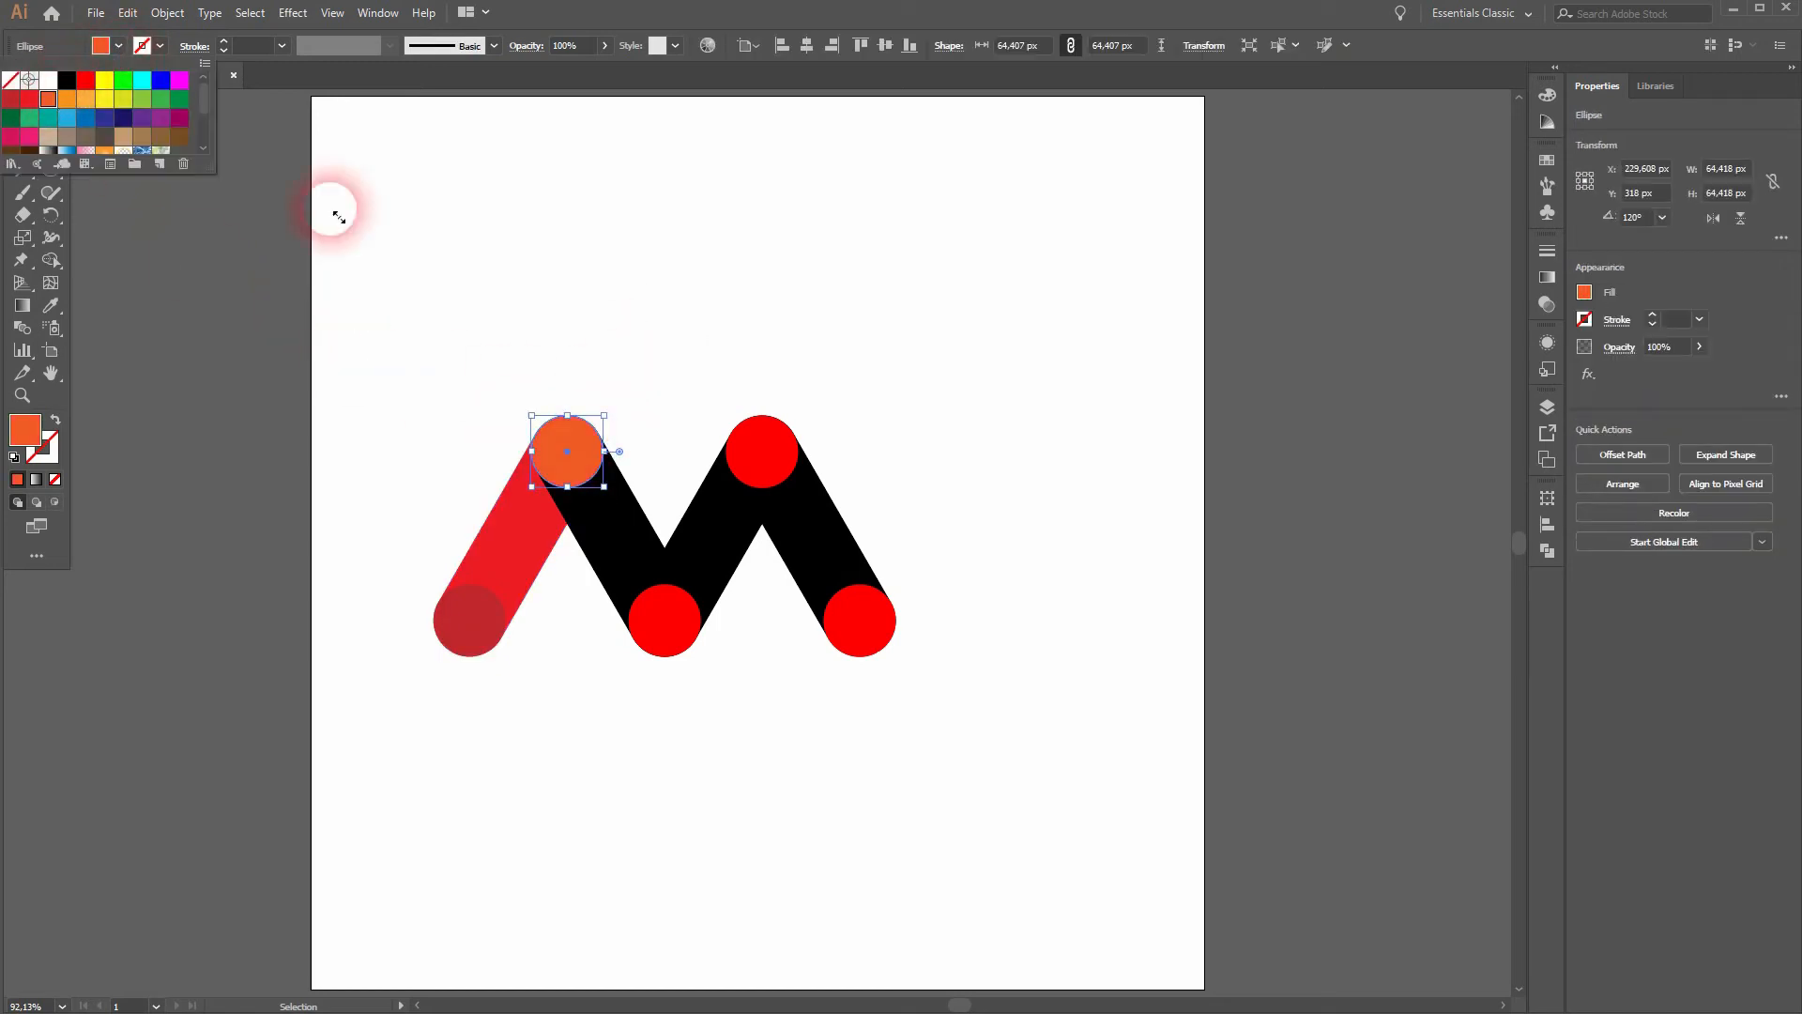
pyautogui.click(644, 450)
pyautogui.click(604, 516)
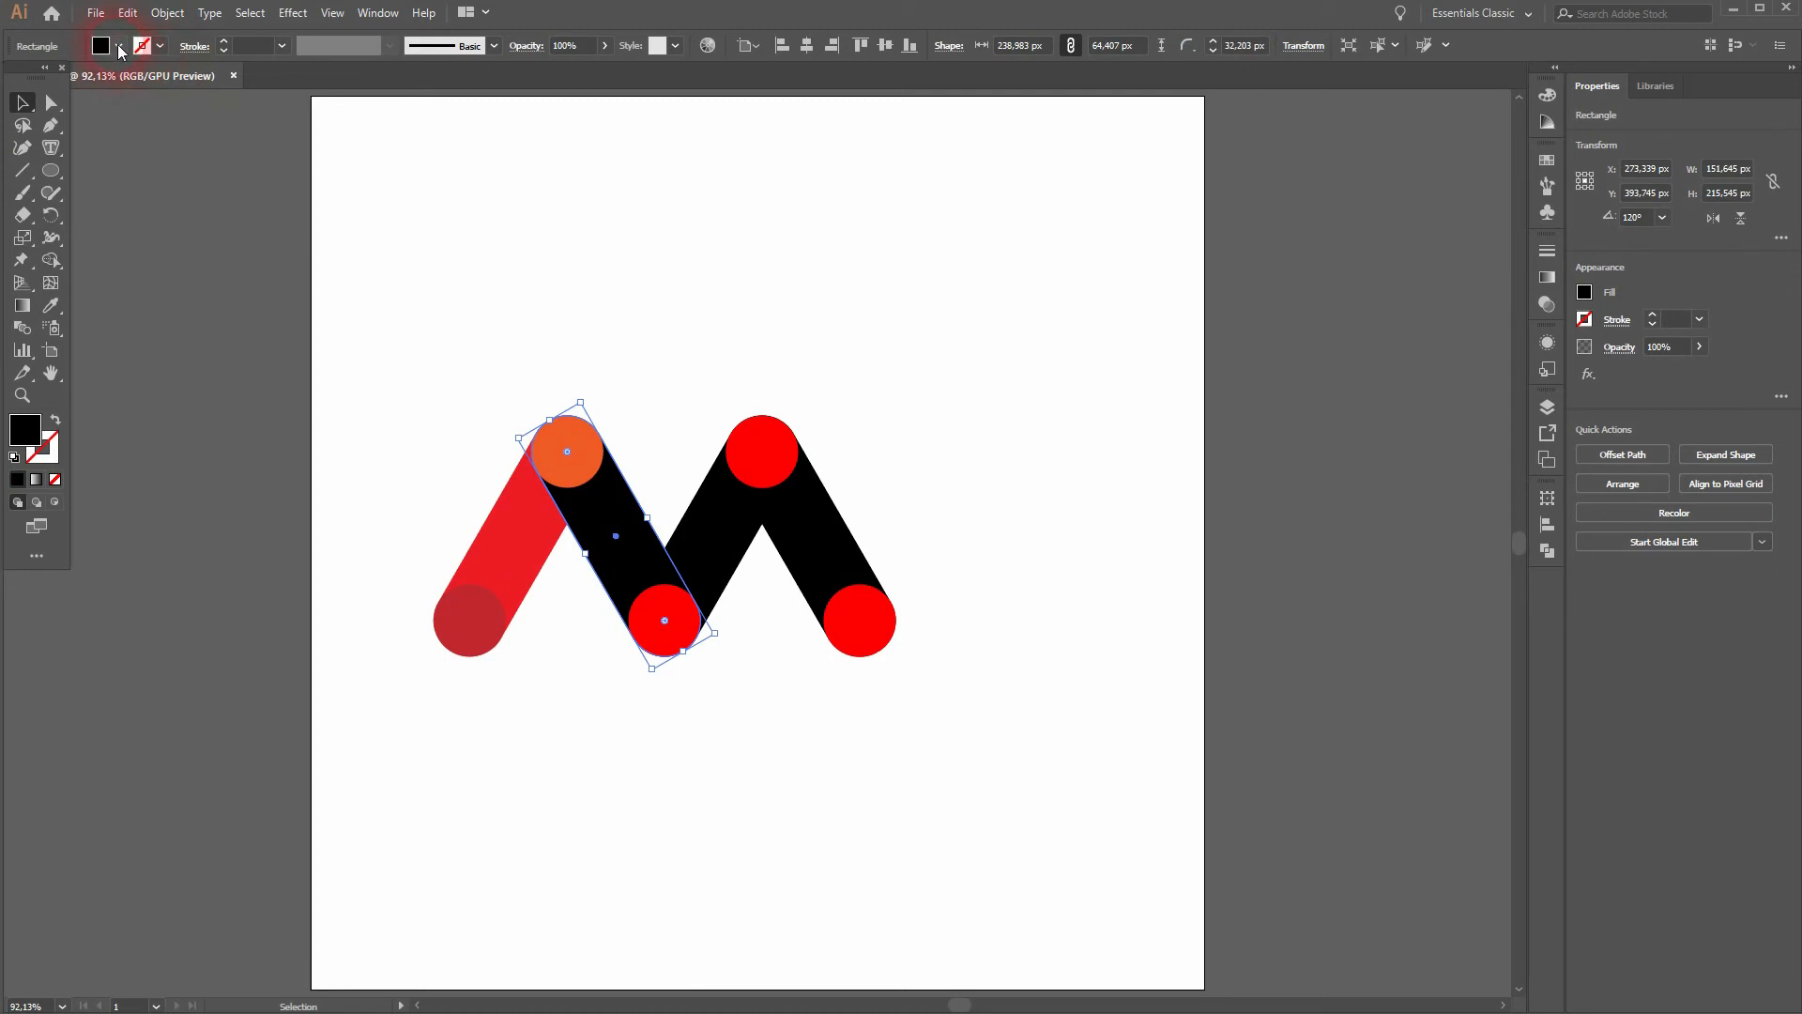
pyautogui.click(118, 46)
pyautogui.click(67, 99)
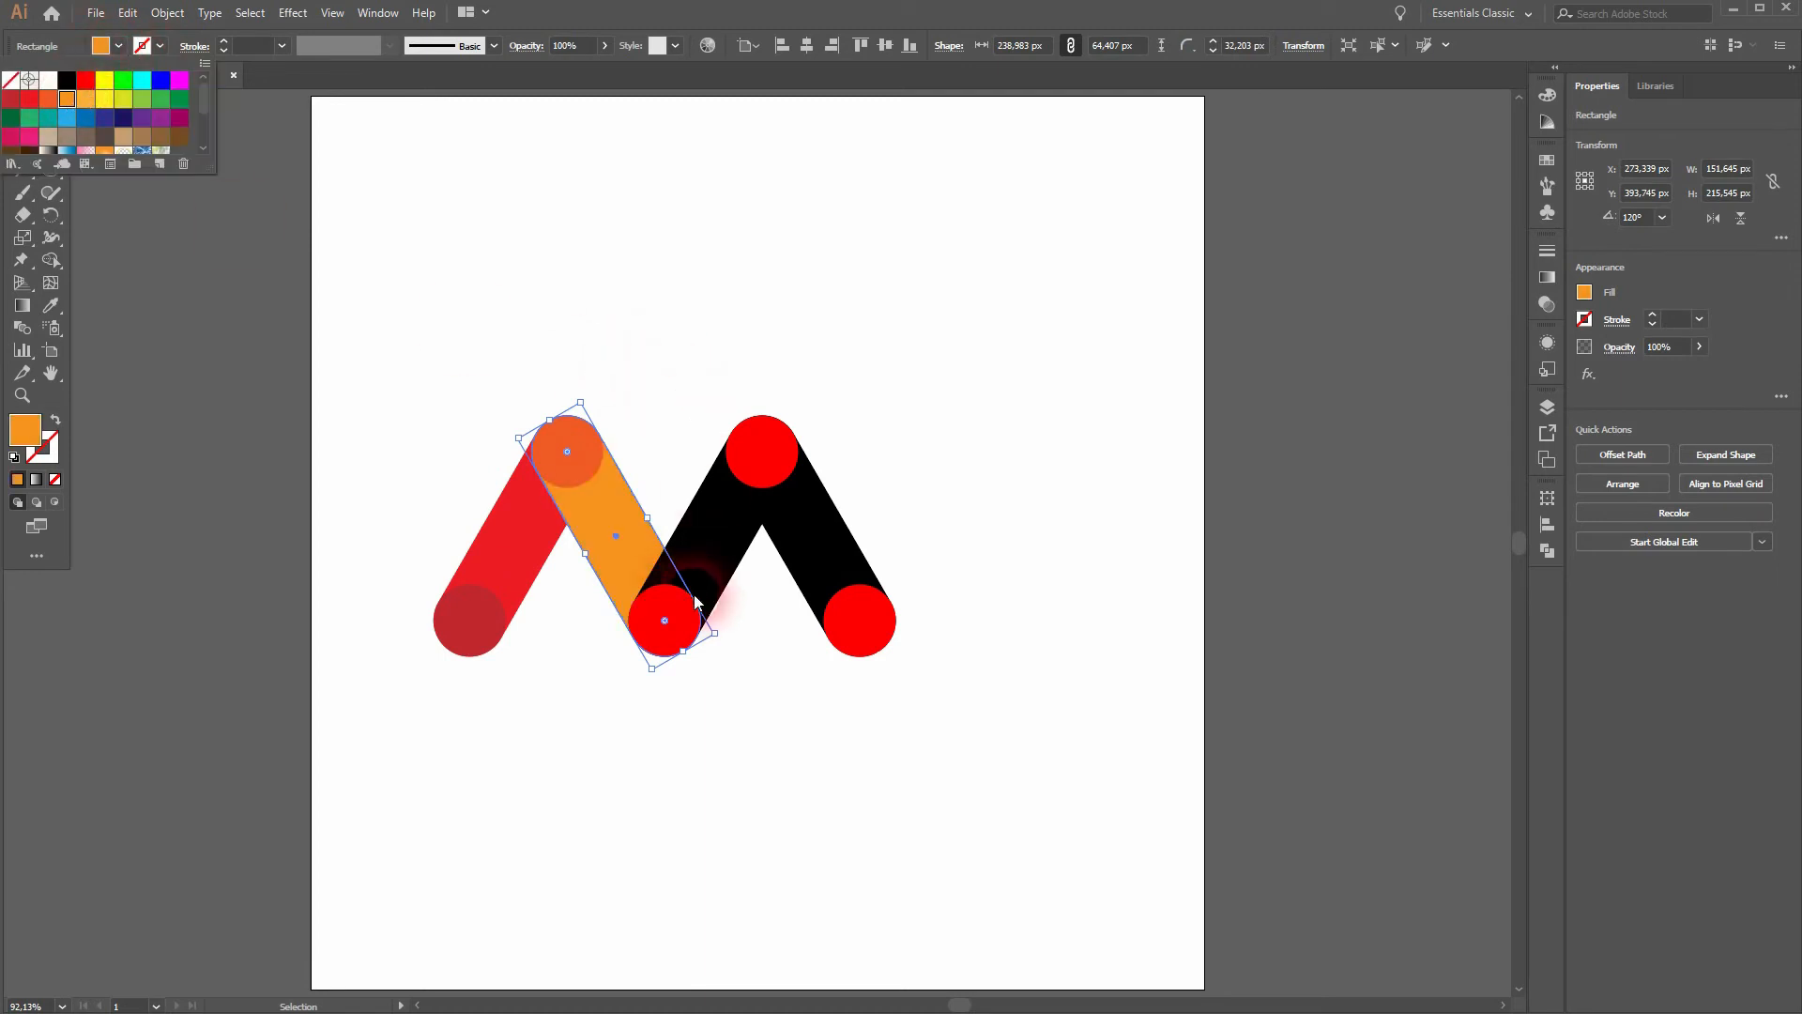
pyautogui.click(701, 664)
pyautogui.click(632, 749)
# Fill the lower middle circle with light orange and the third bar with yellow.
pyautogui.click(664, 618)
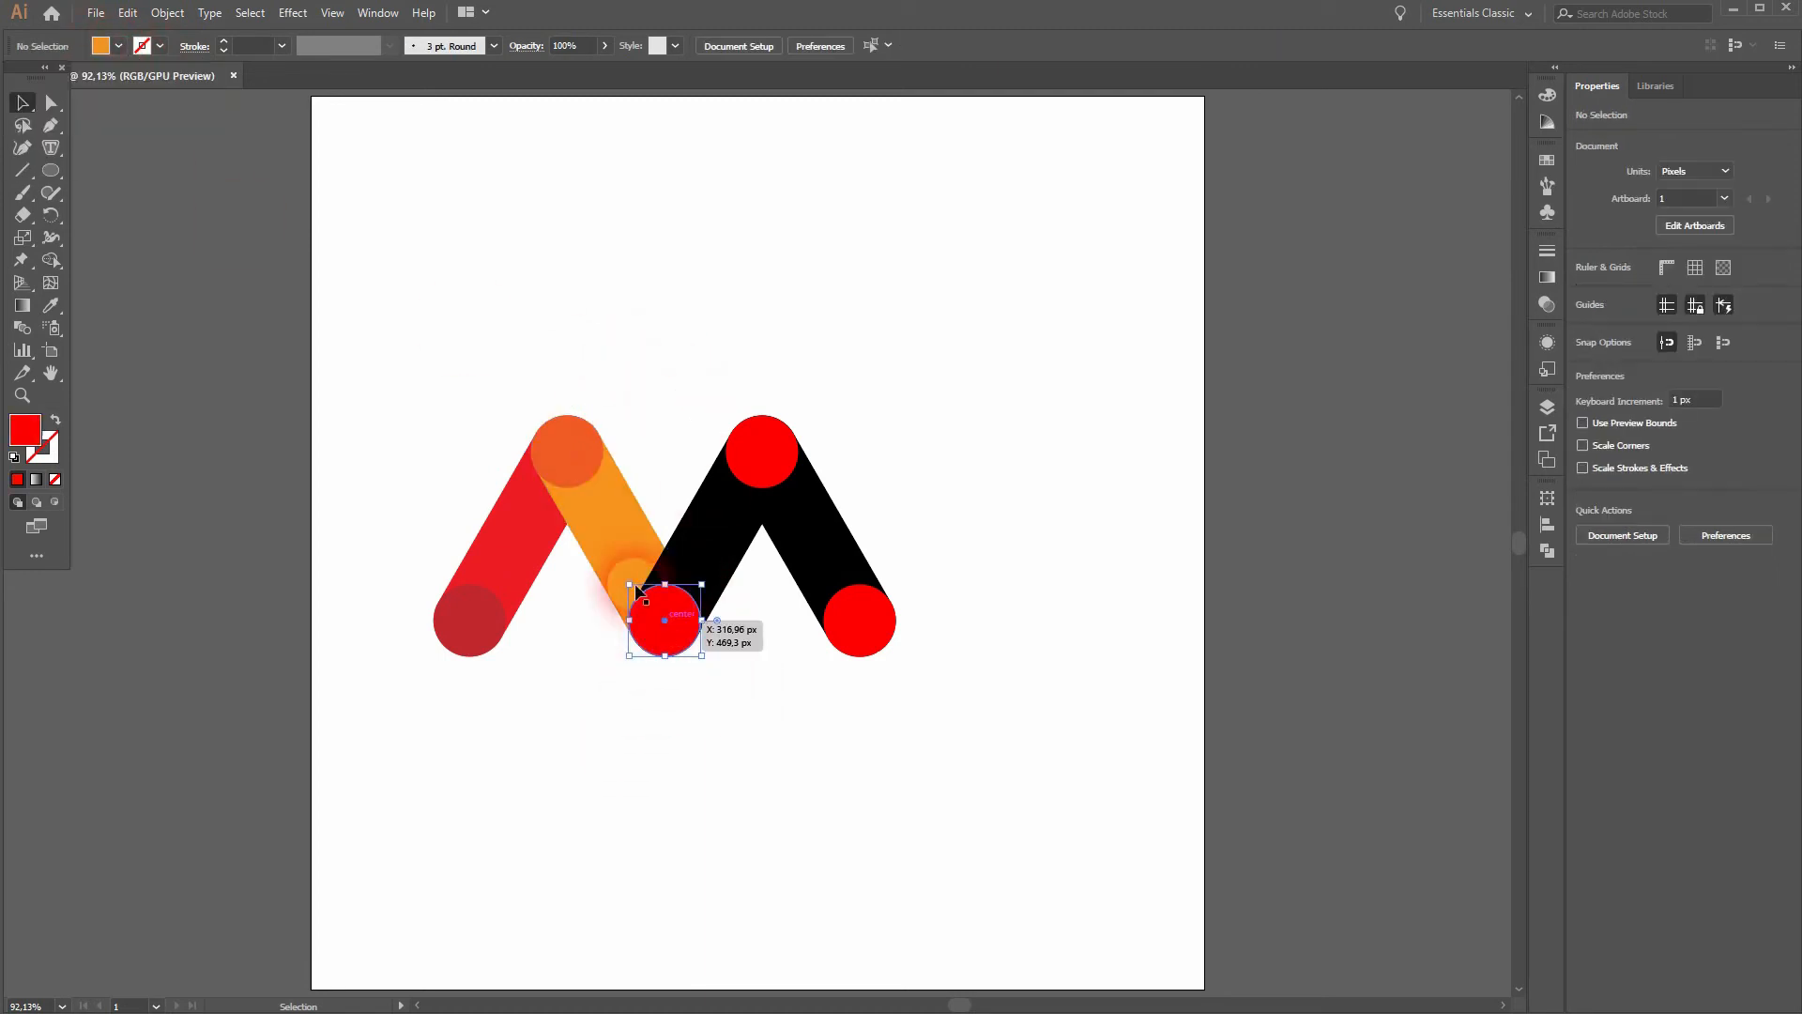
pyautogui.click(120, 47)
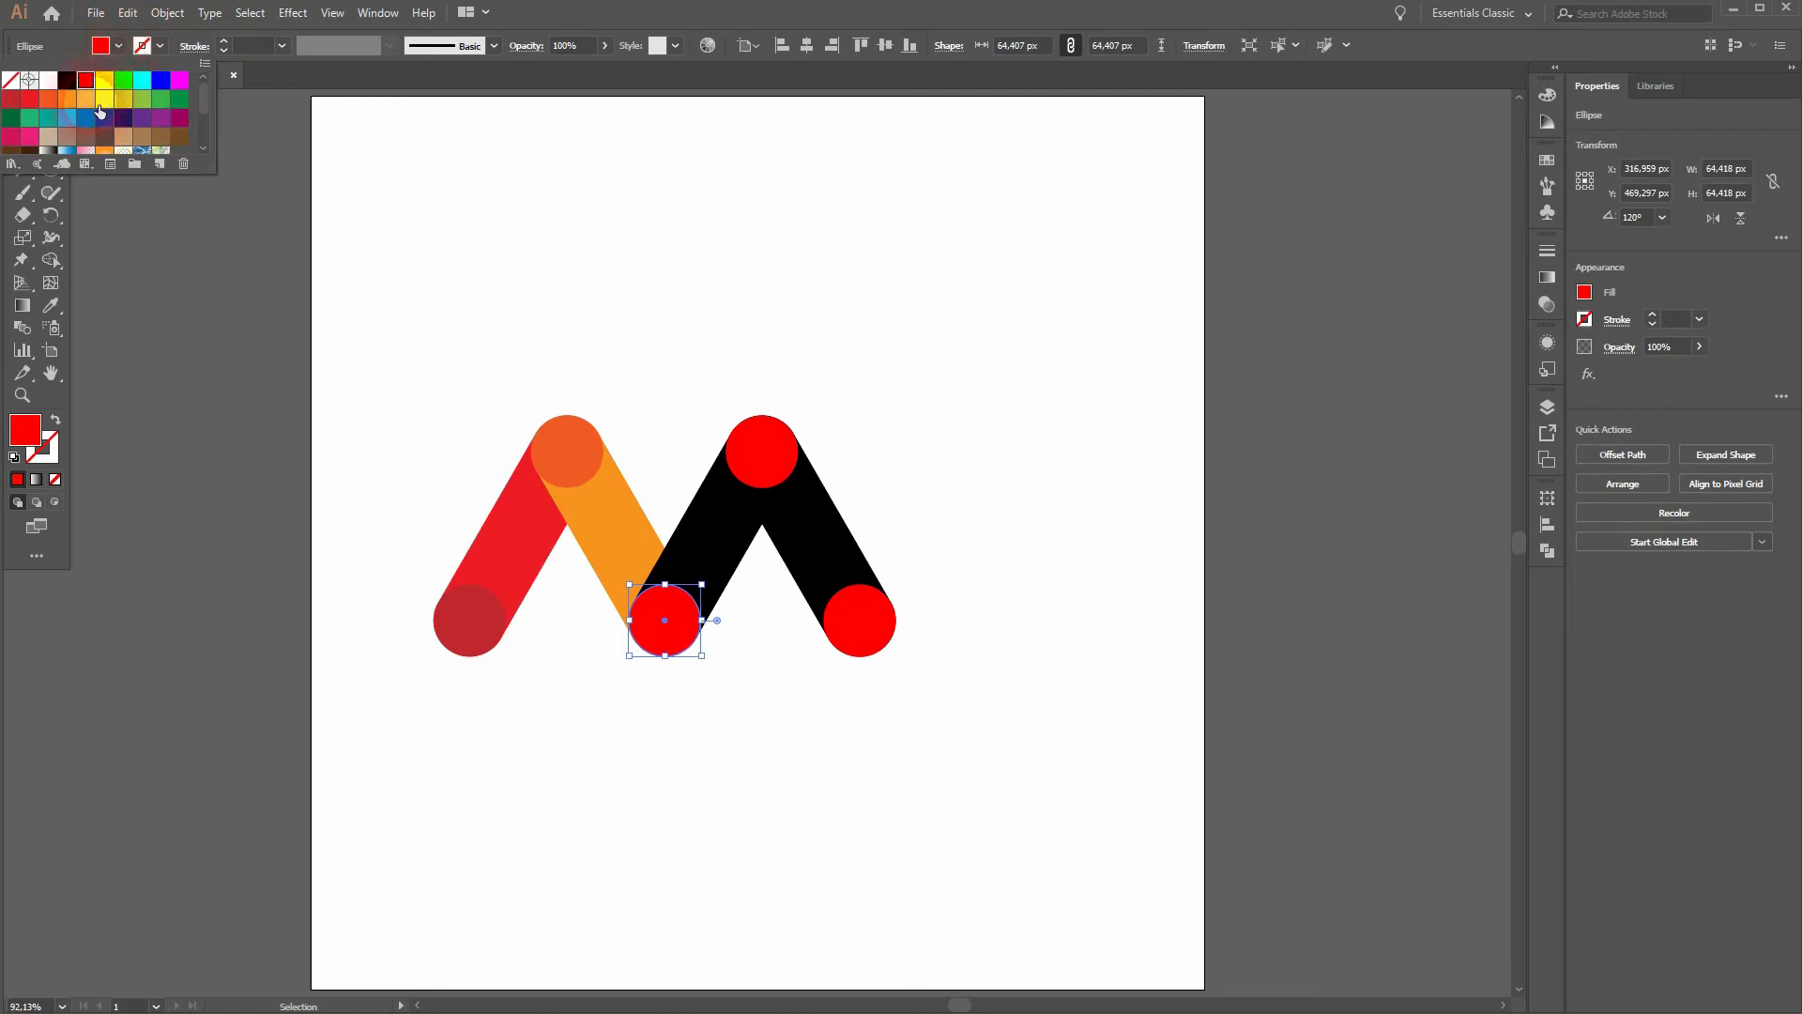
pyautogui.click(93, 102)
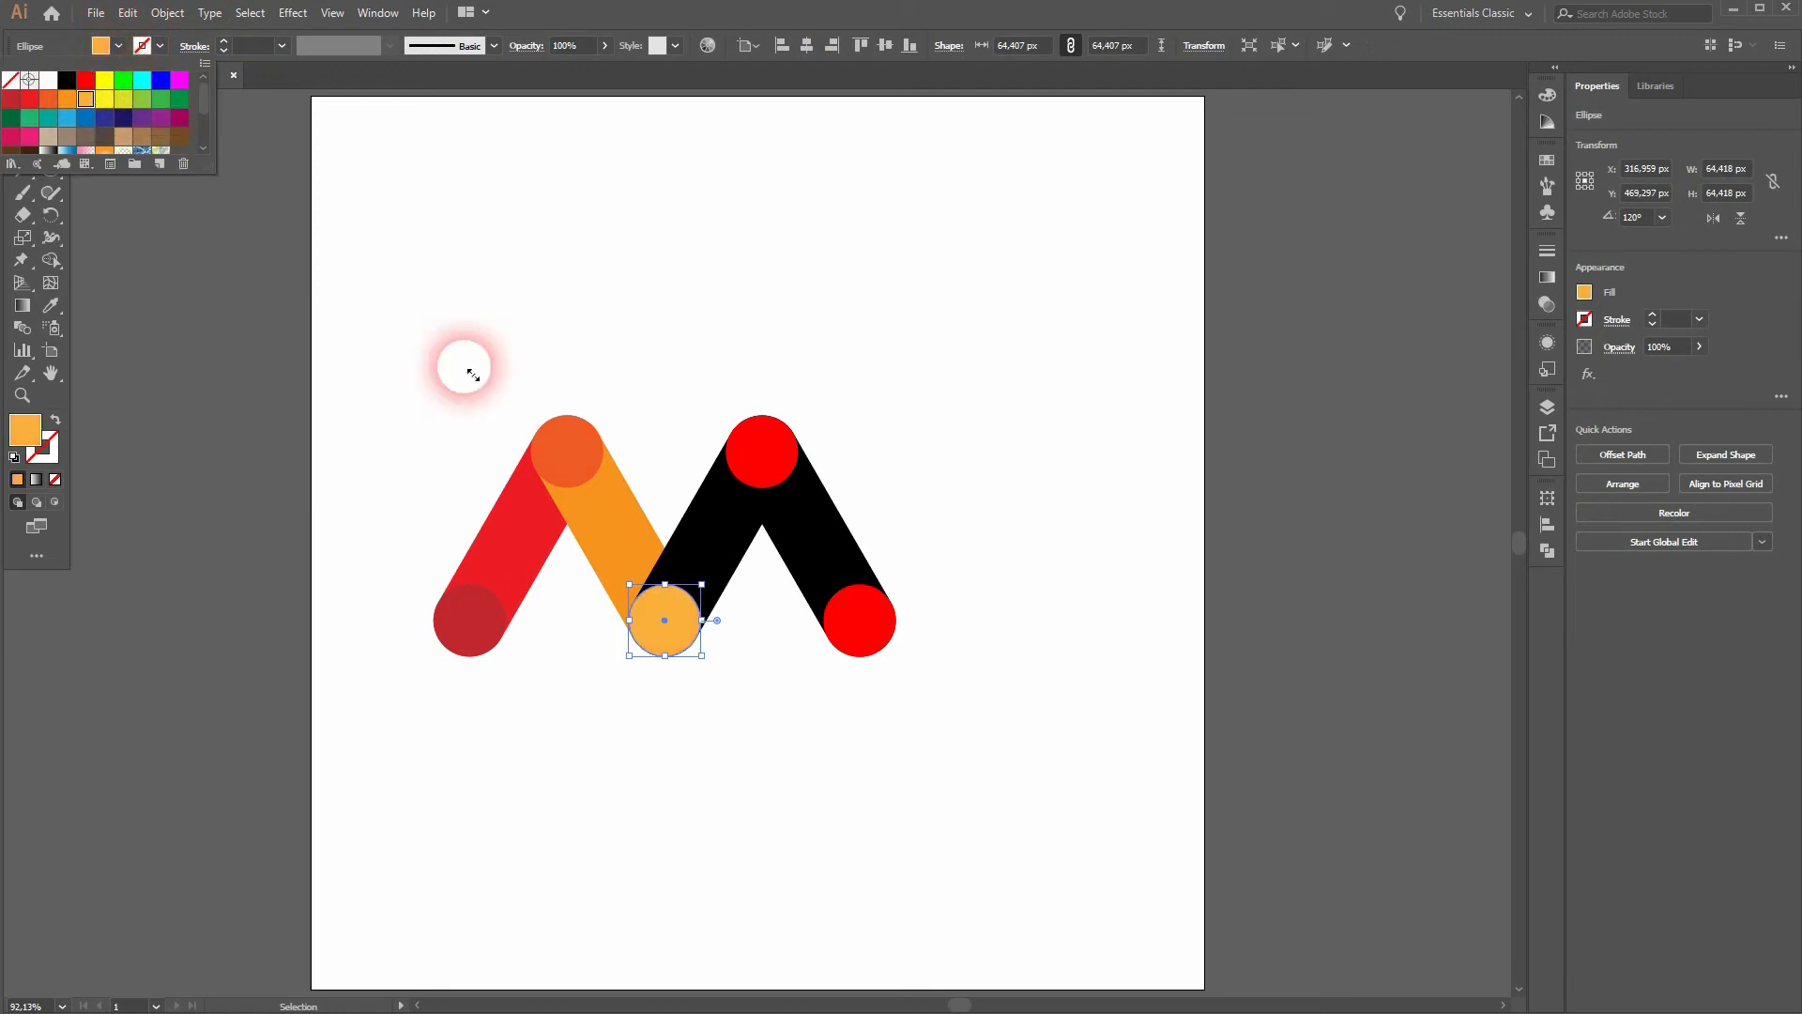
pyautogui.click(764, 697)
pyautogui.click(736, 575)
pyautogui.click(118, 45)
pyautogui.click(102, 106)
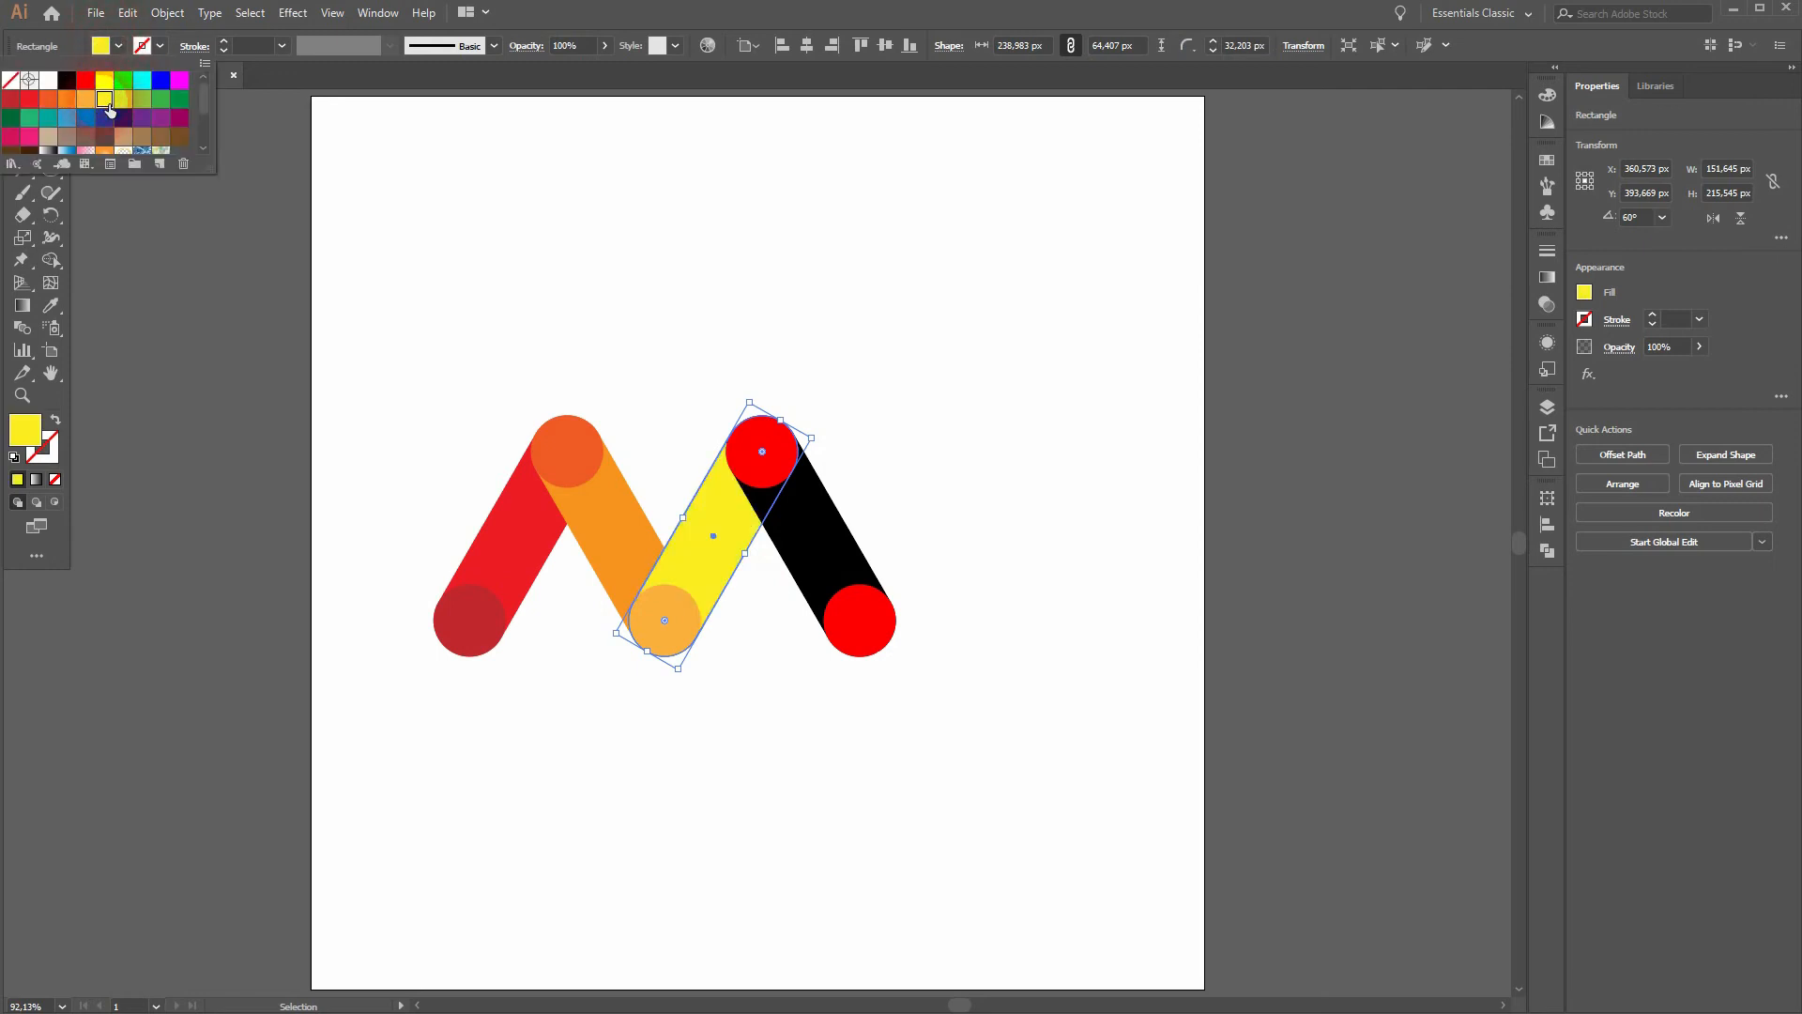
pyautogui.click(93, 104)
pyautogui.click(103, 100)
pyautogui.click(704, 664)
pyautogui.click(793, 671)
# Fill the second peak's circle with yellow-green and the fourth bar with light green.
pyautogui.click(781, 476)
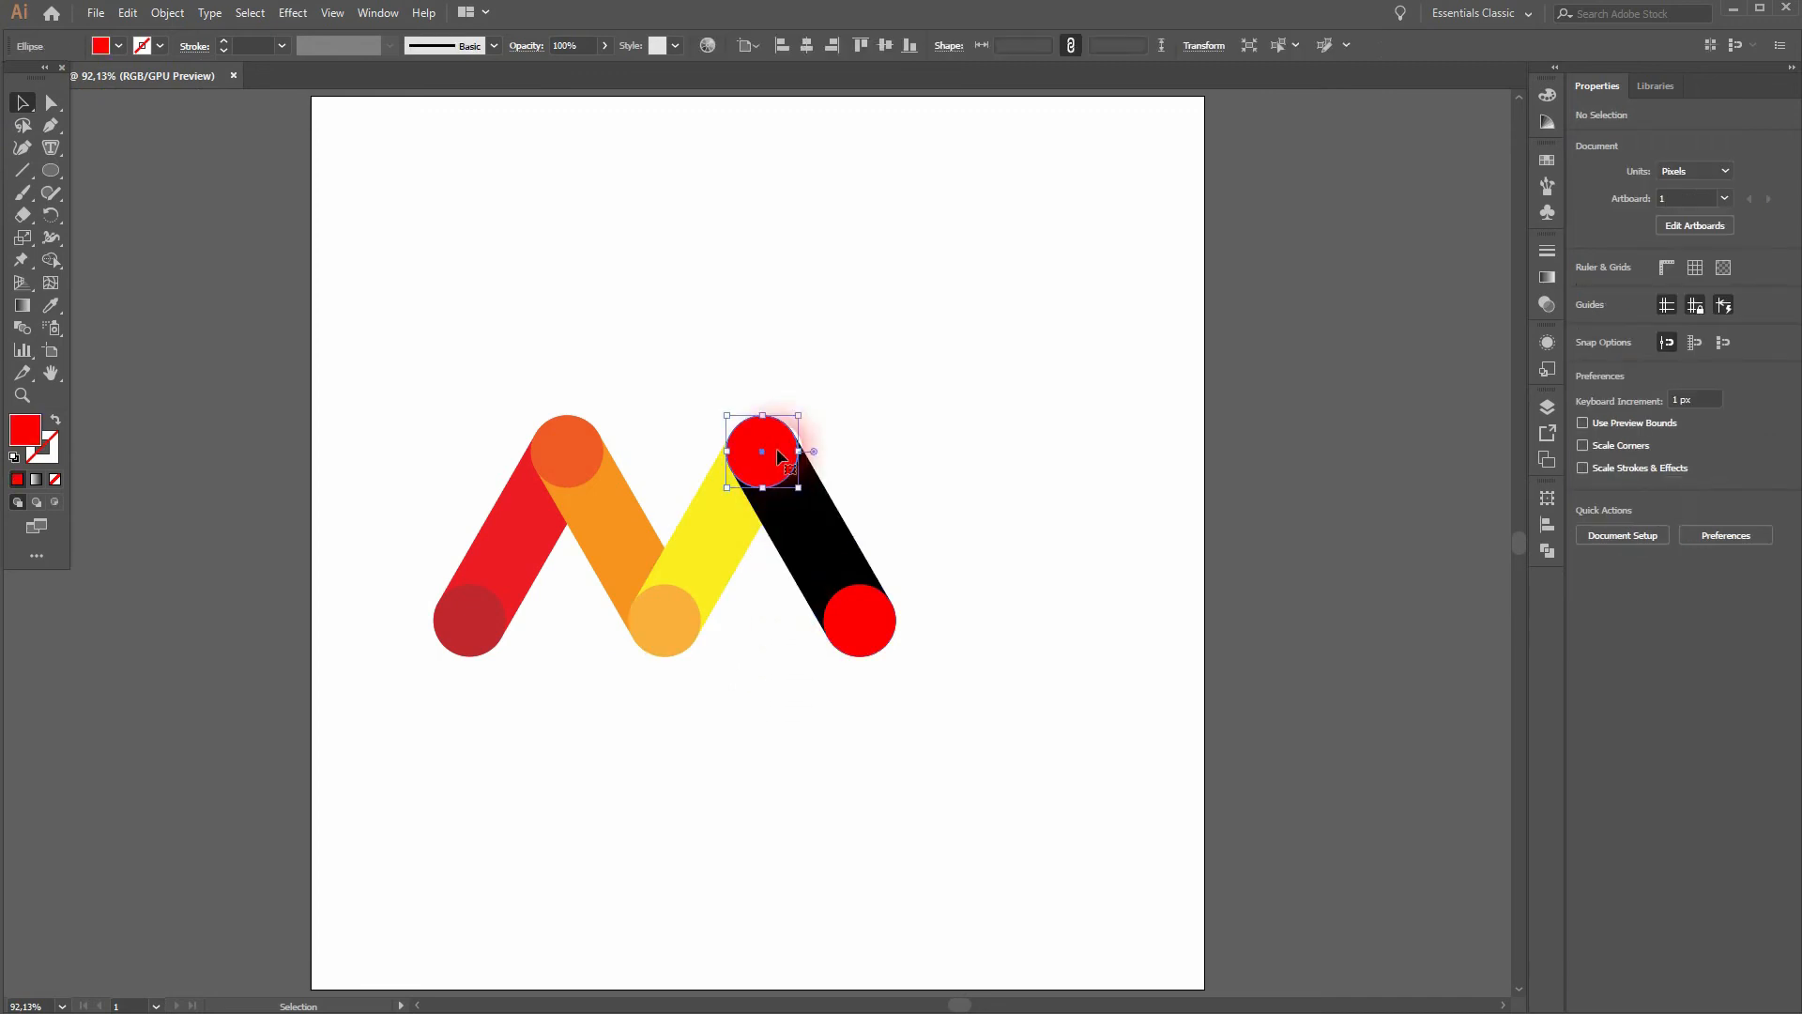
pyautogui.click(120, 47)
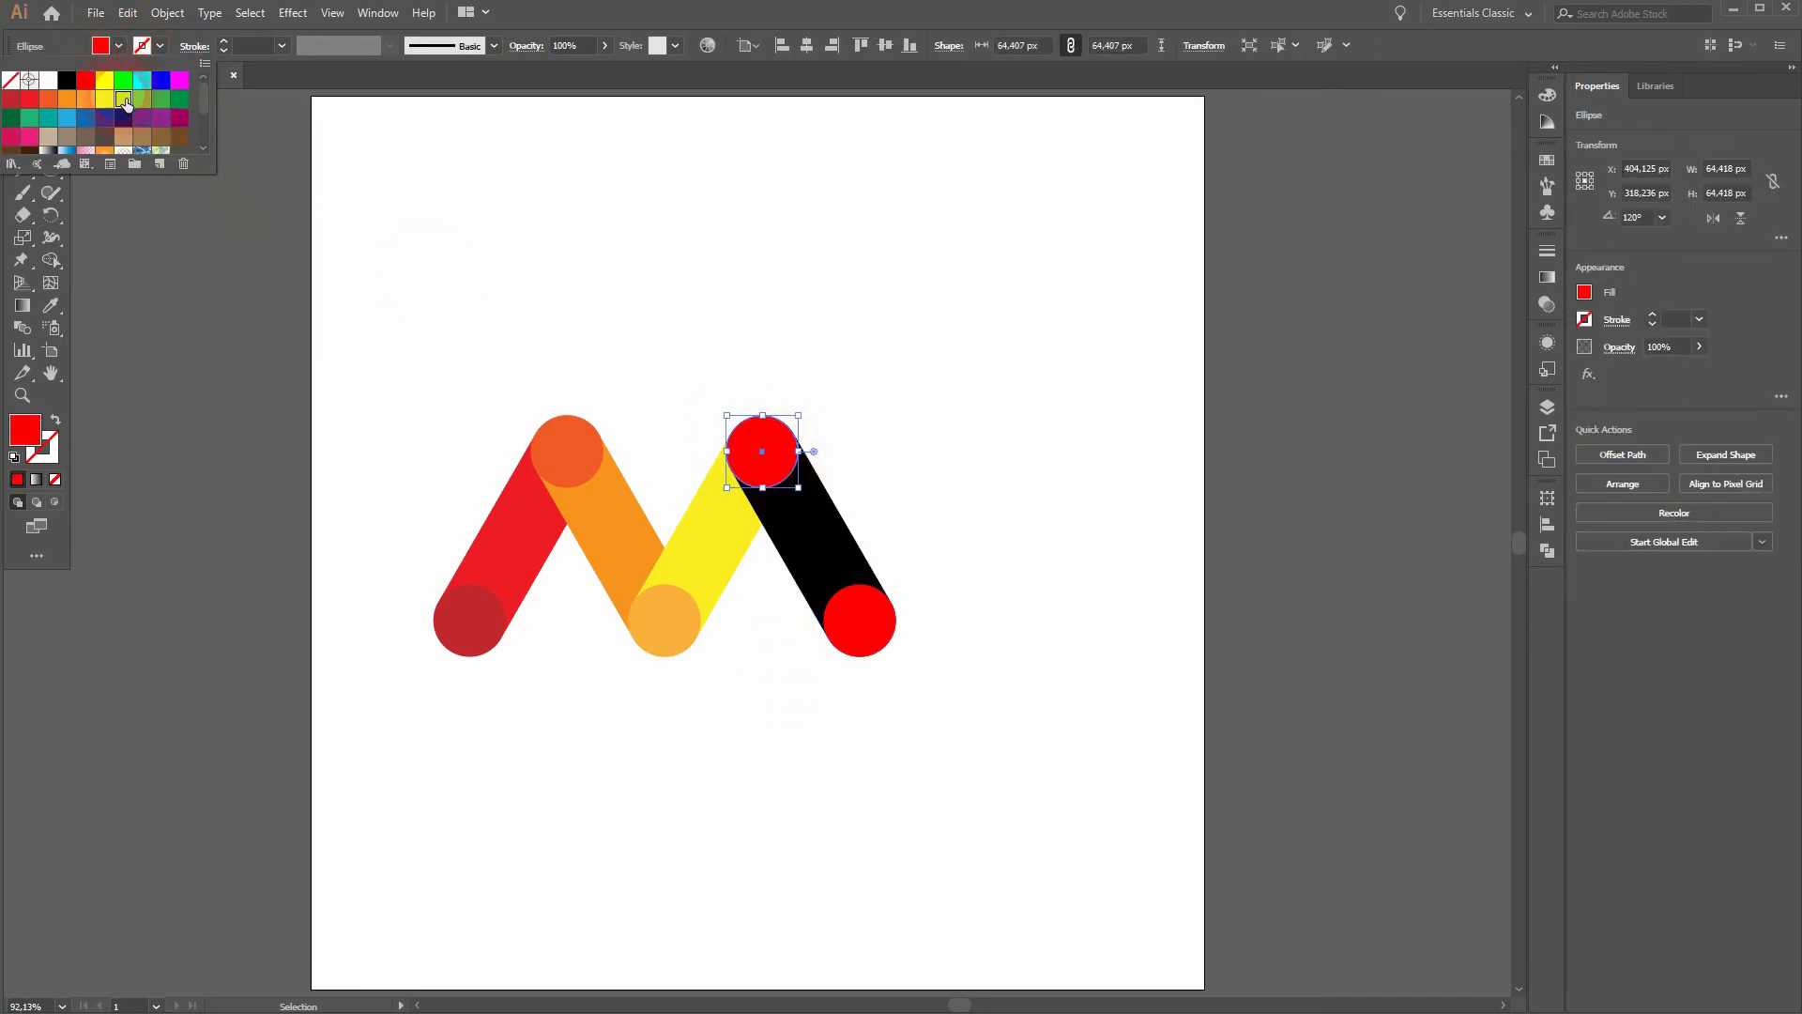
pyautogui.click(121, 101)
pyautogui.click(930, 520)
pyautogui.click(823, 516)
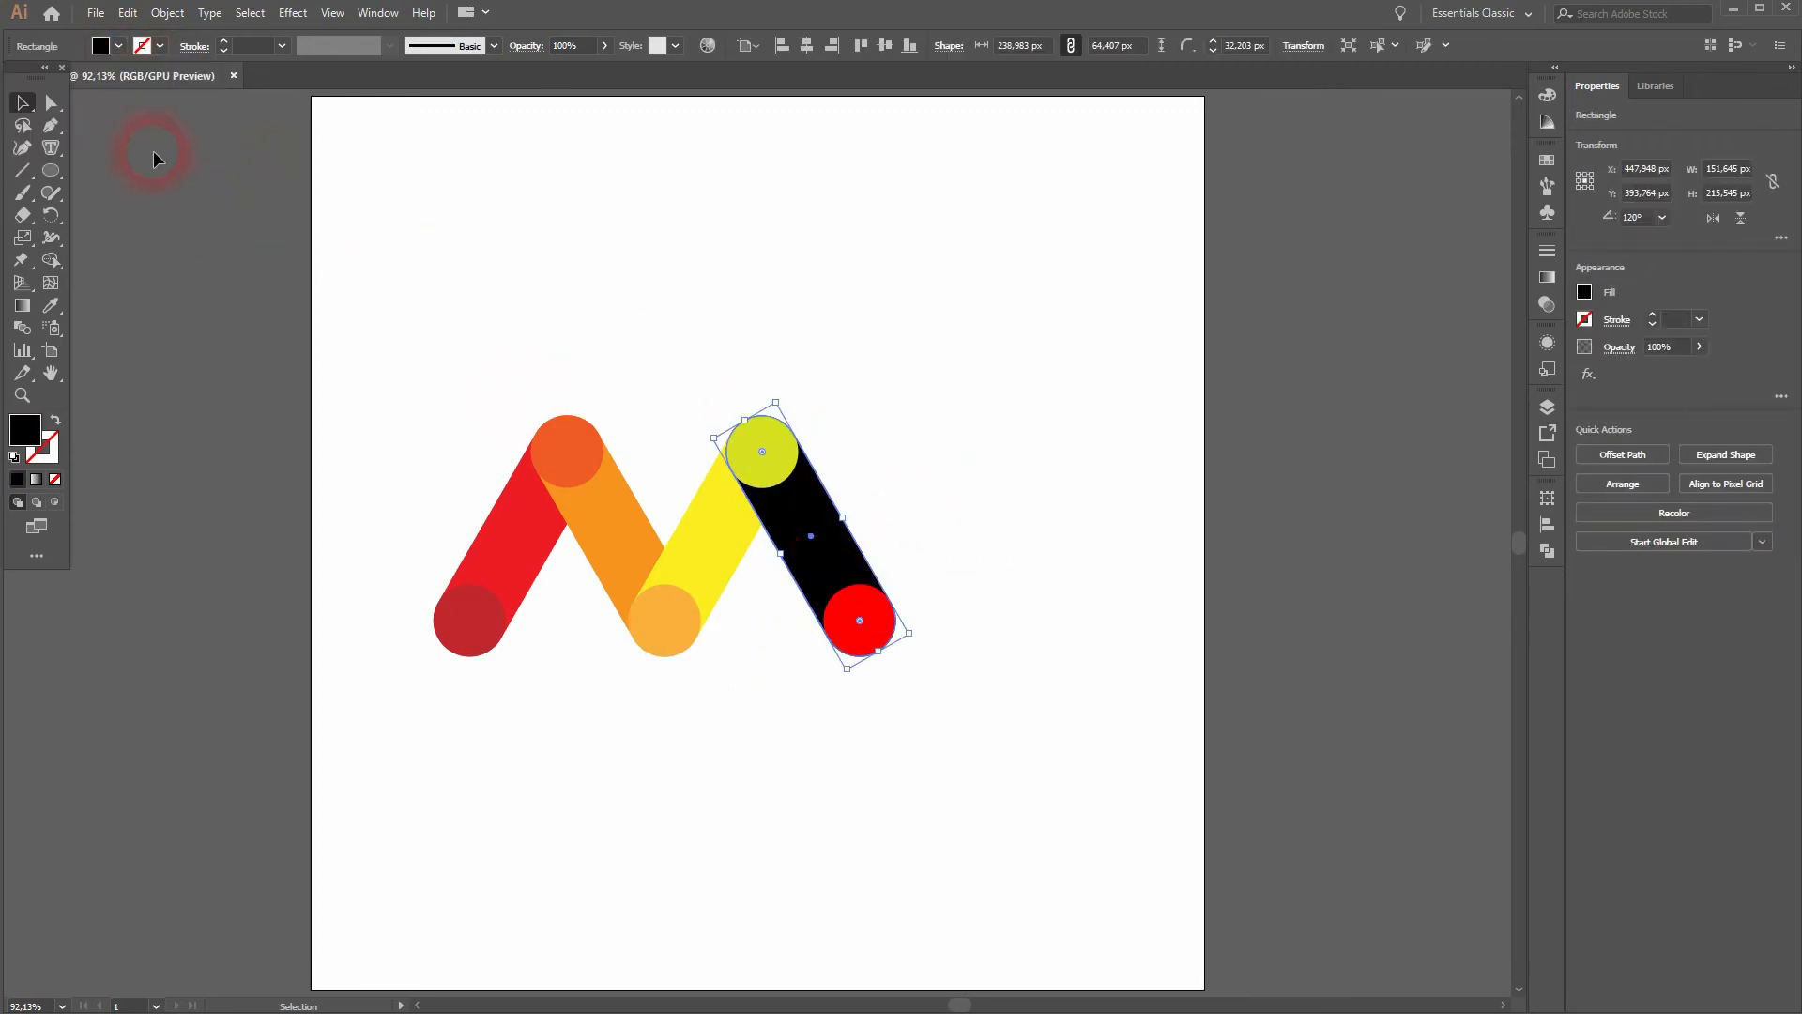
pyautogui.click(120, 47)
pyautogui.click(148, 105)
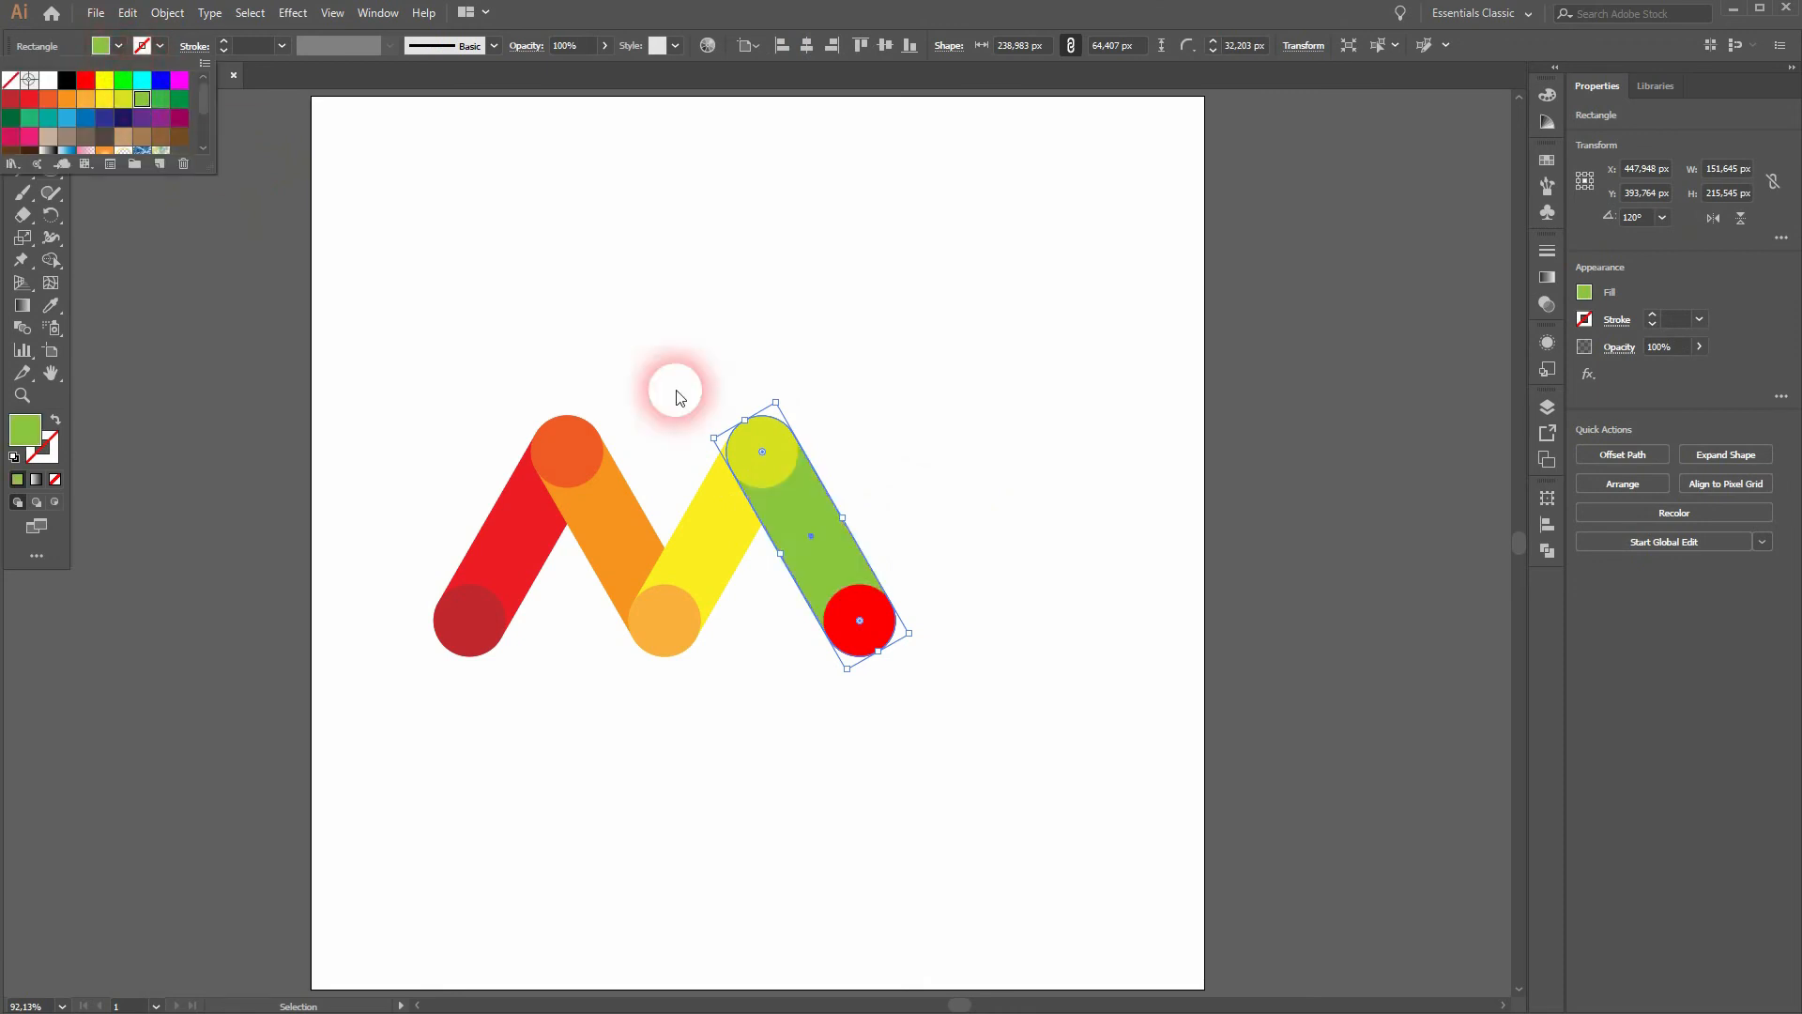
# Fill the lower-right circle with the green swatch one shade darker than the fourth bar's light green.
pyautogui.click(1048, 651)
pyautogui.click(873, 615)
pyautogui.click(120, 47)
pyautogui.click(153, 103)
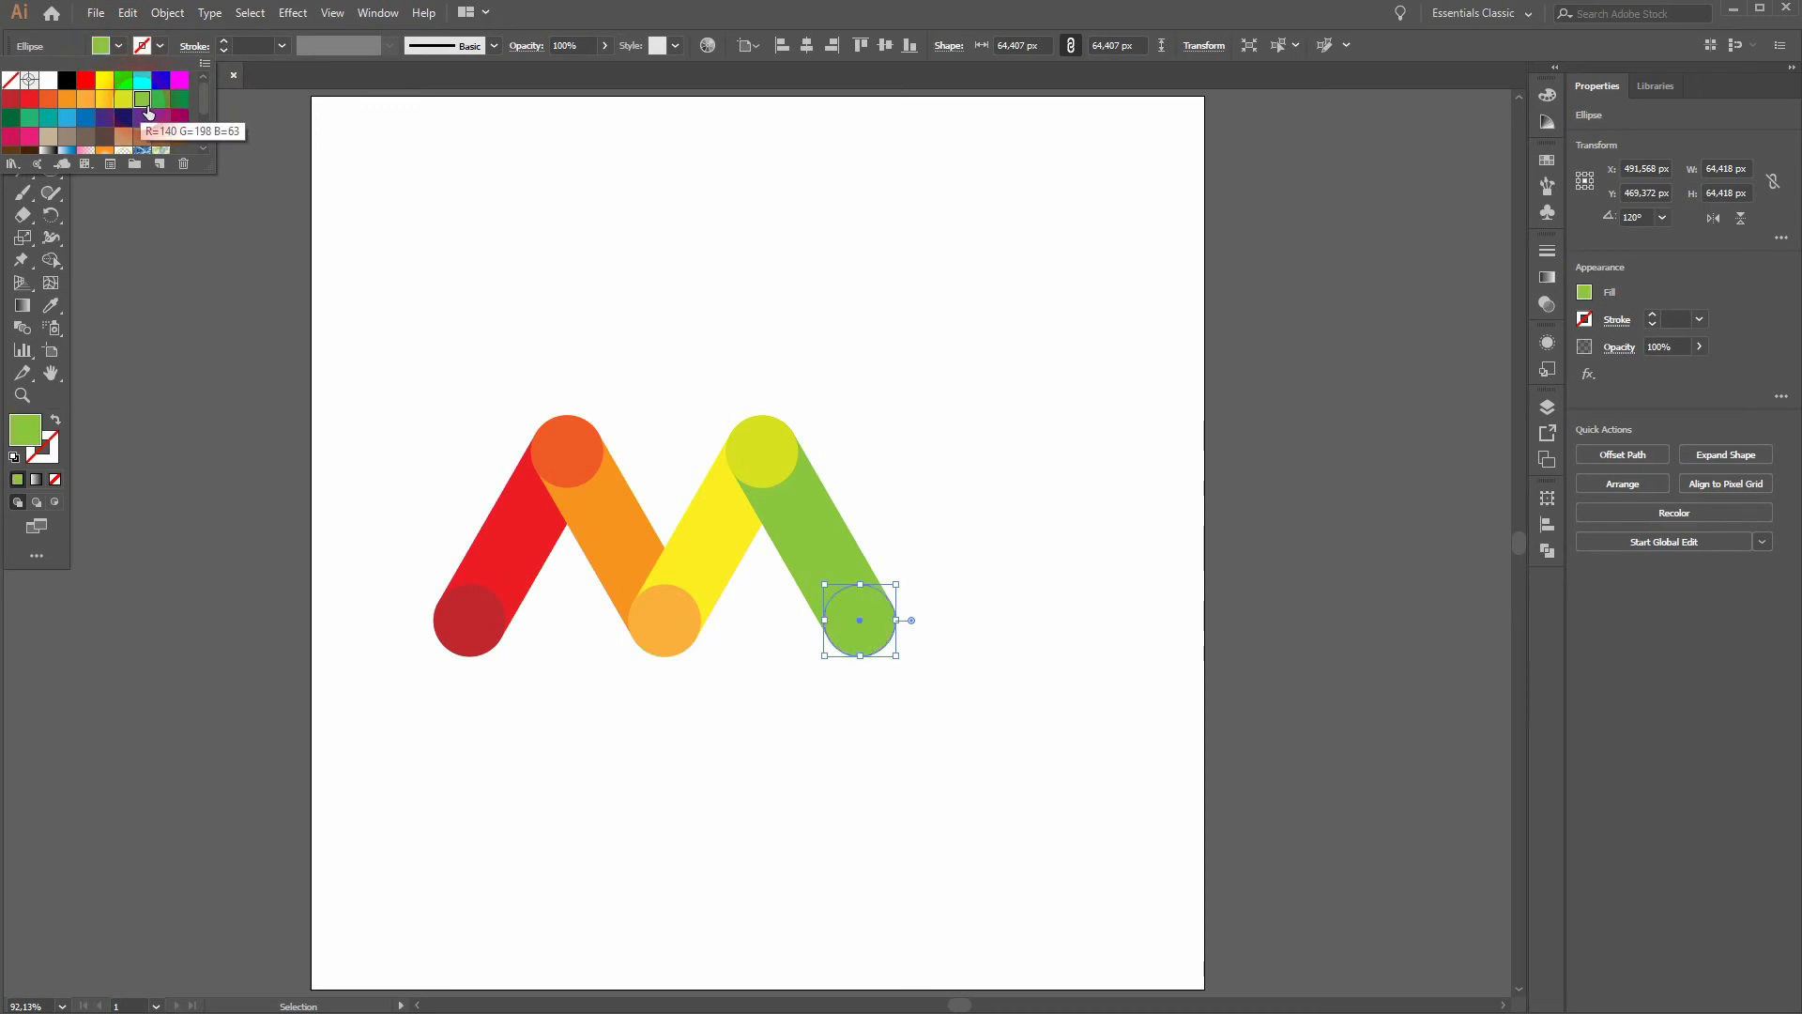
pyautogui.click(160, 100)
pyautogui.click(539, 779)
pyautogui.click(537, 740)
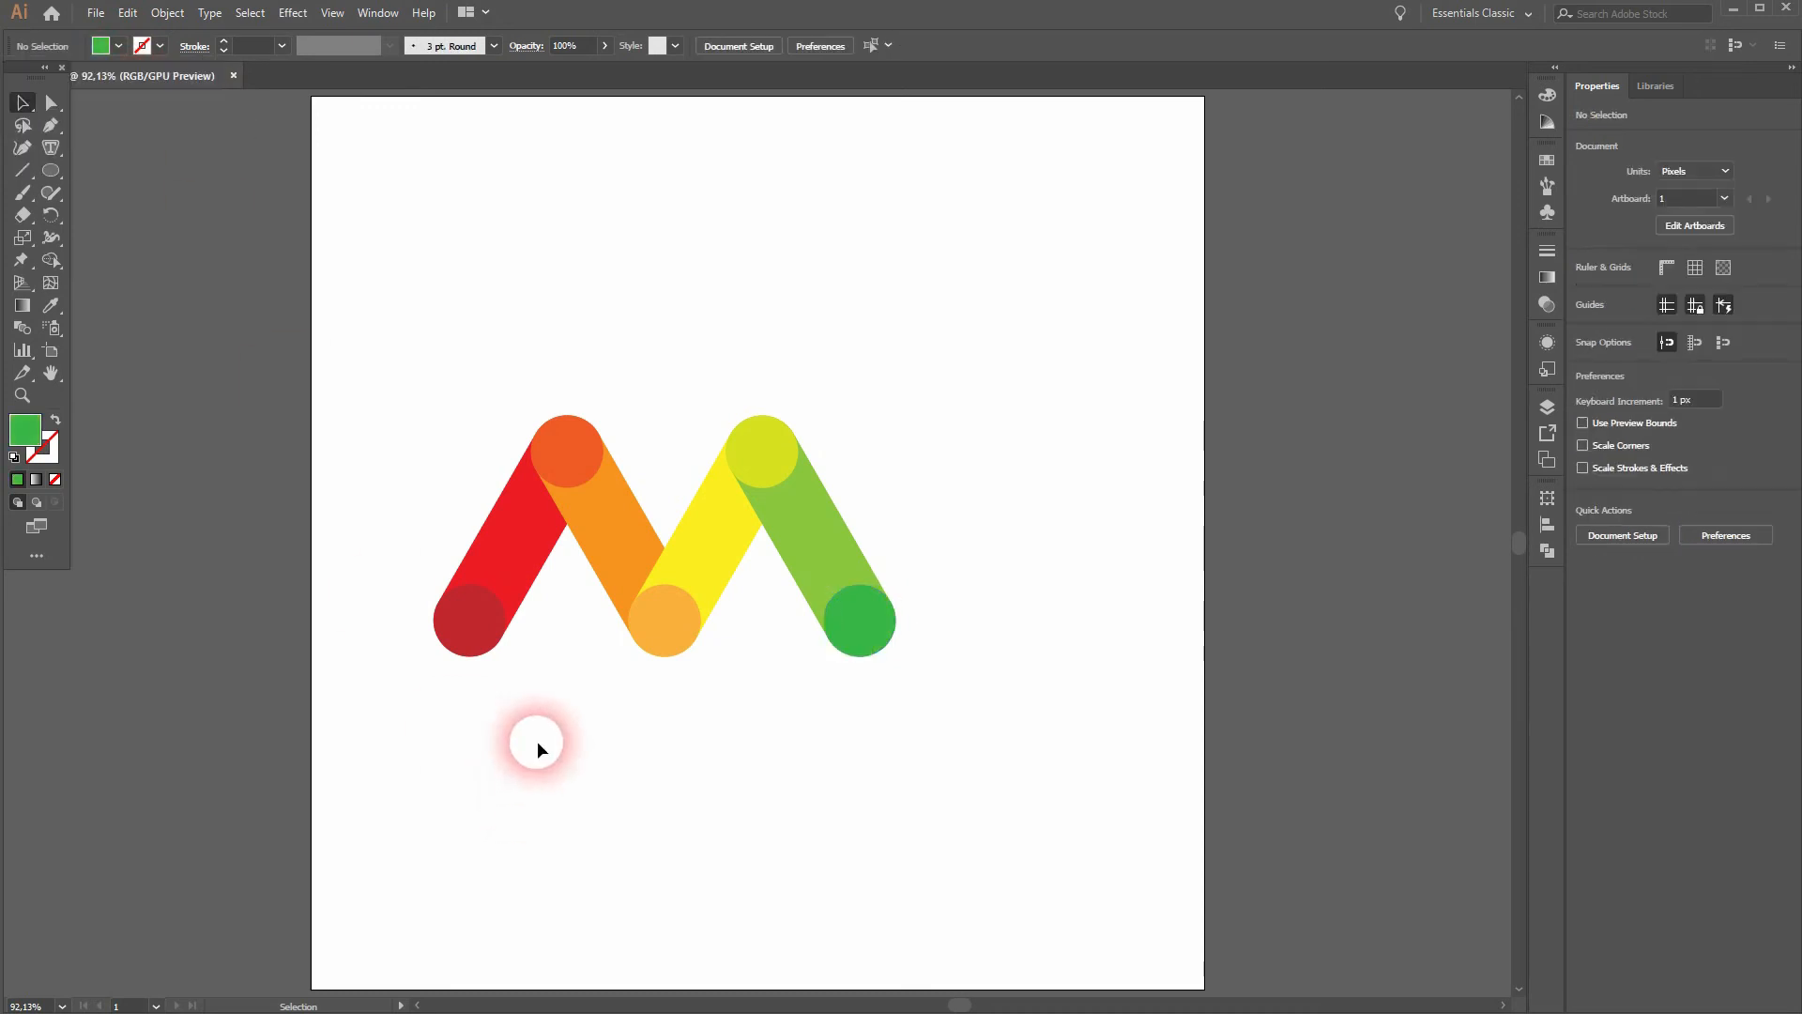
pyautogui.moveTo(404, 708); pyautogui.dragTo(1050, 459)
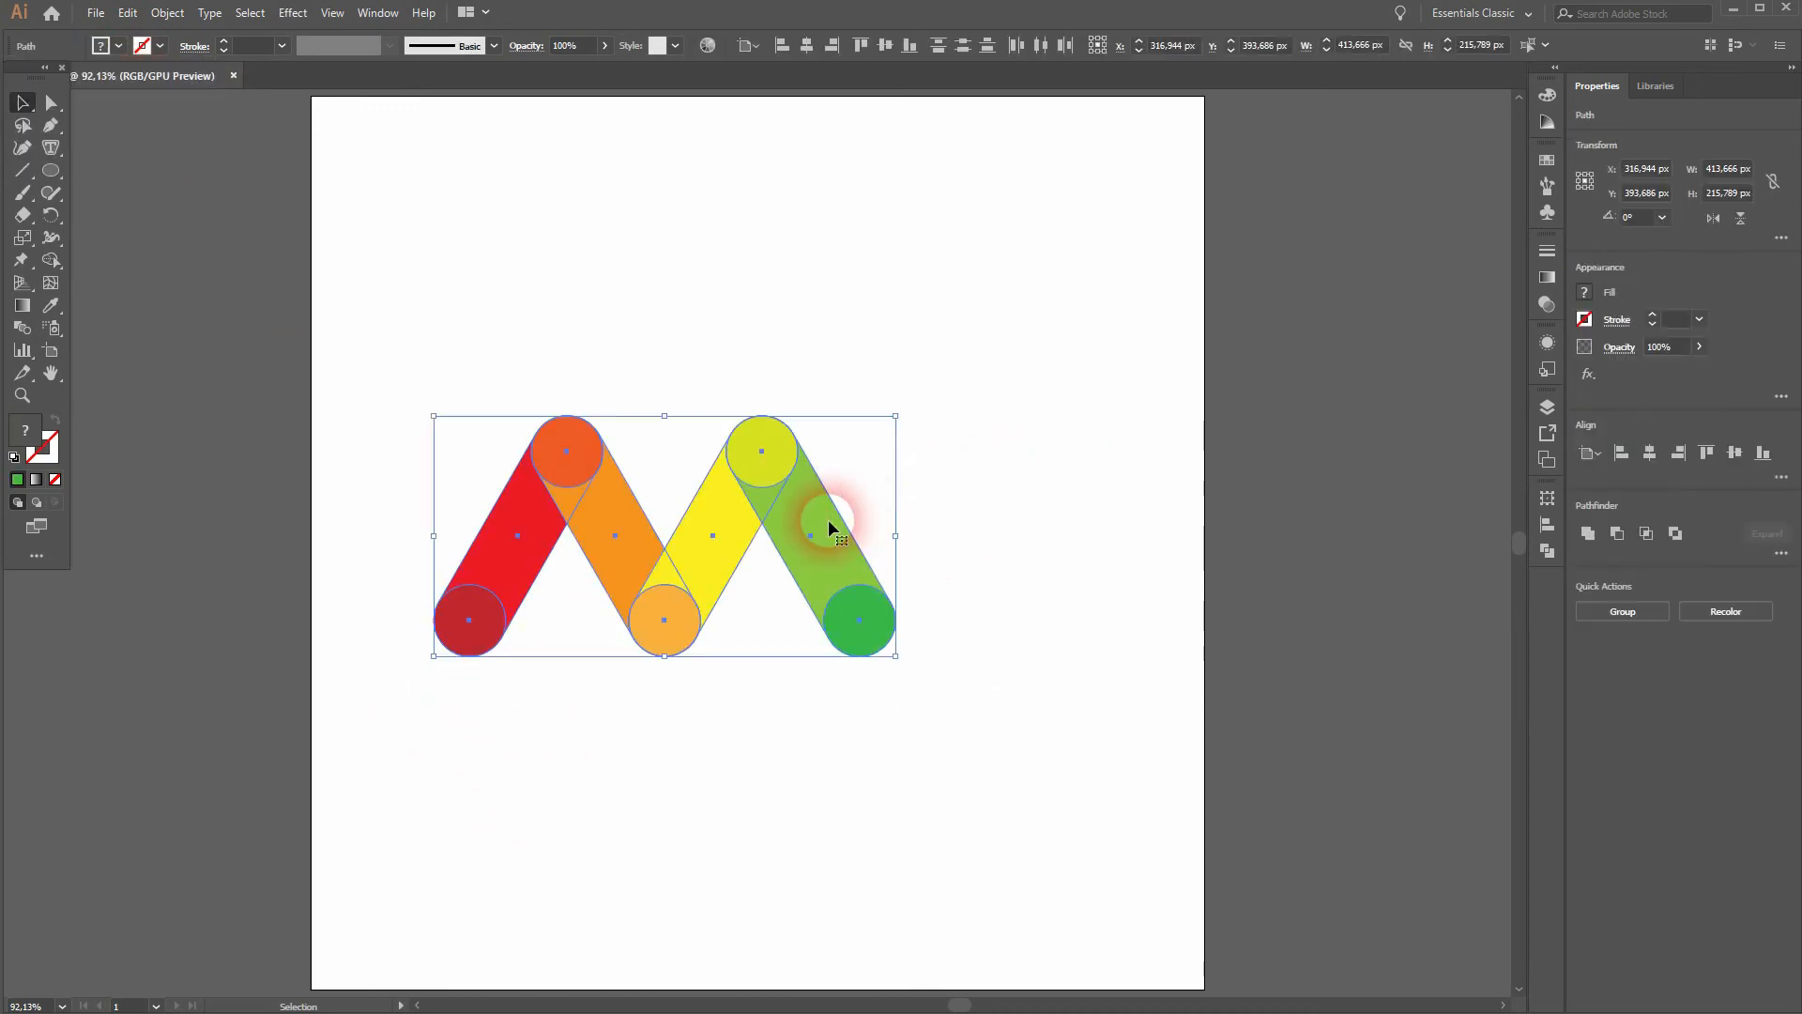
pyautogui.rightClick(828, 520)
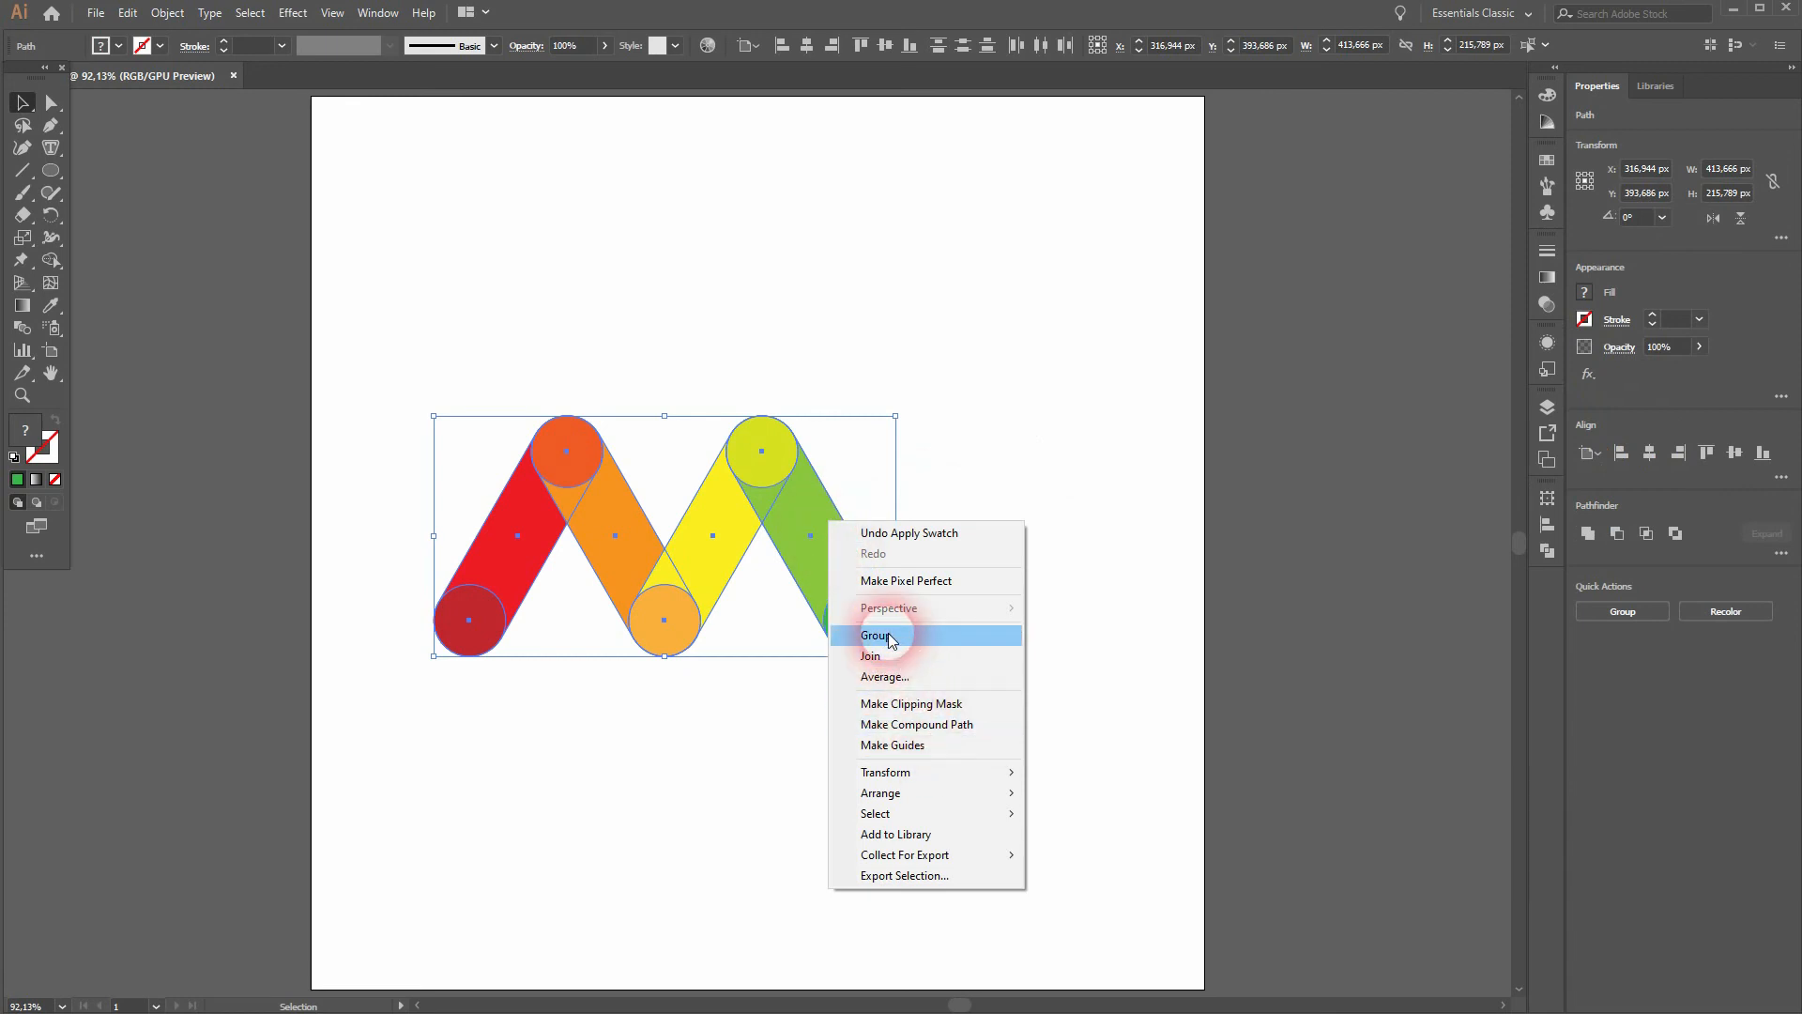
pyautogui.click(1163, 580)
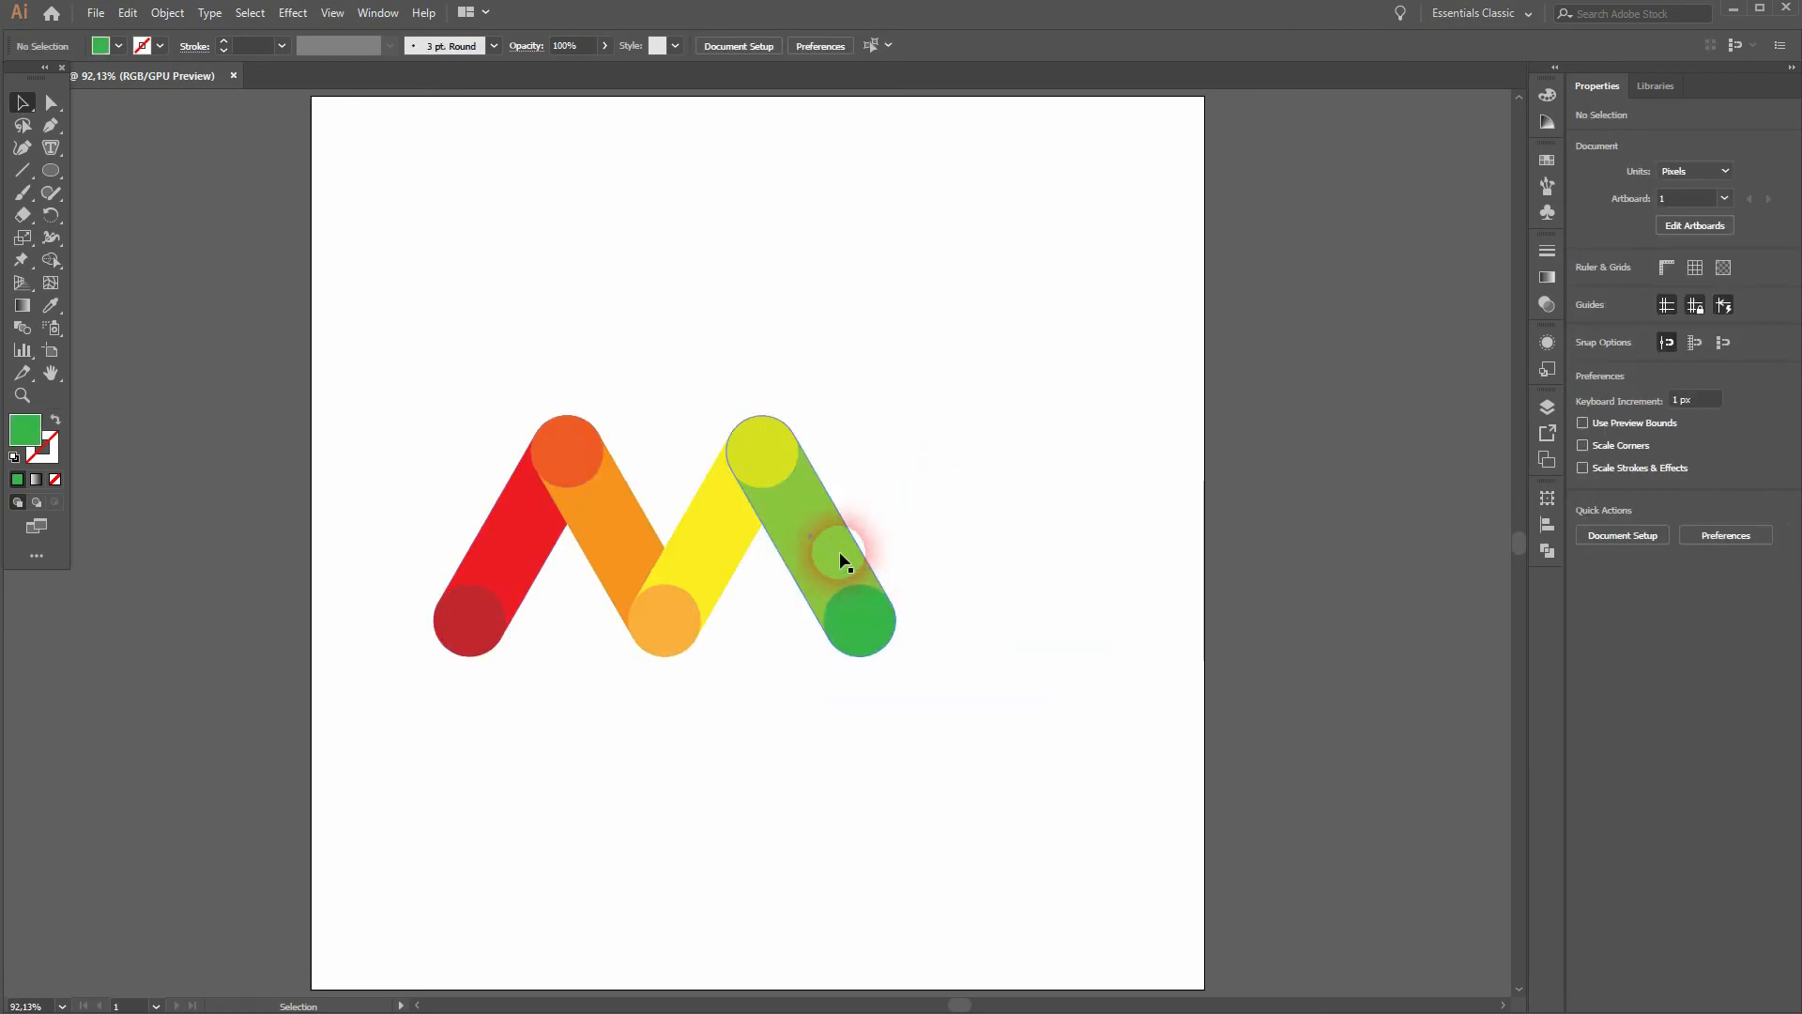
# Select the four coloured bars together without the circles and display their transparency settings.
pyautogui.click(512, 531)
pyautogui.keyDown('shift'); pyautogui.click(616, 537); pyautogui.keyUp('shift')
pyautogui.keyDown('shift'); pyautogui.click(736, 543); pyautogui.keyUp('shift')
pyautogui.keyDown('shift'); pyautogui.click(805, 556); pyautogui.keyUp('shift')
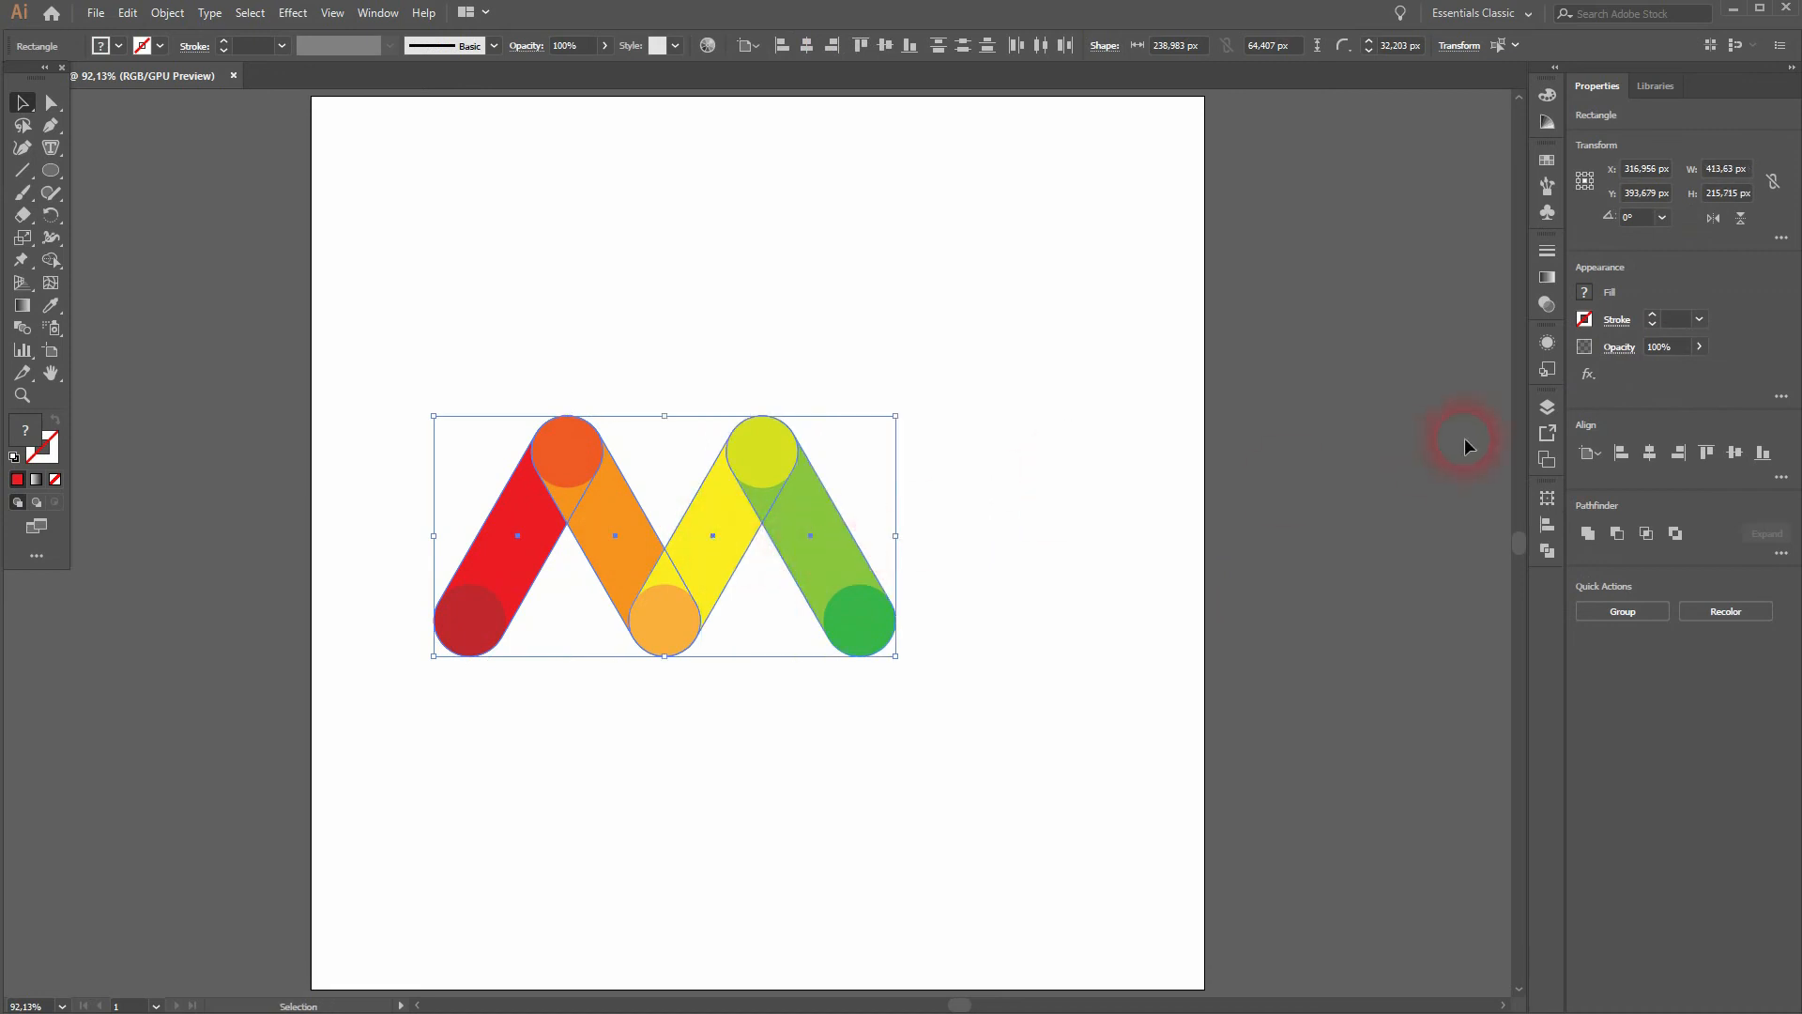
pyautogui.click(1549, 345)
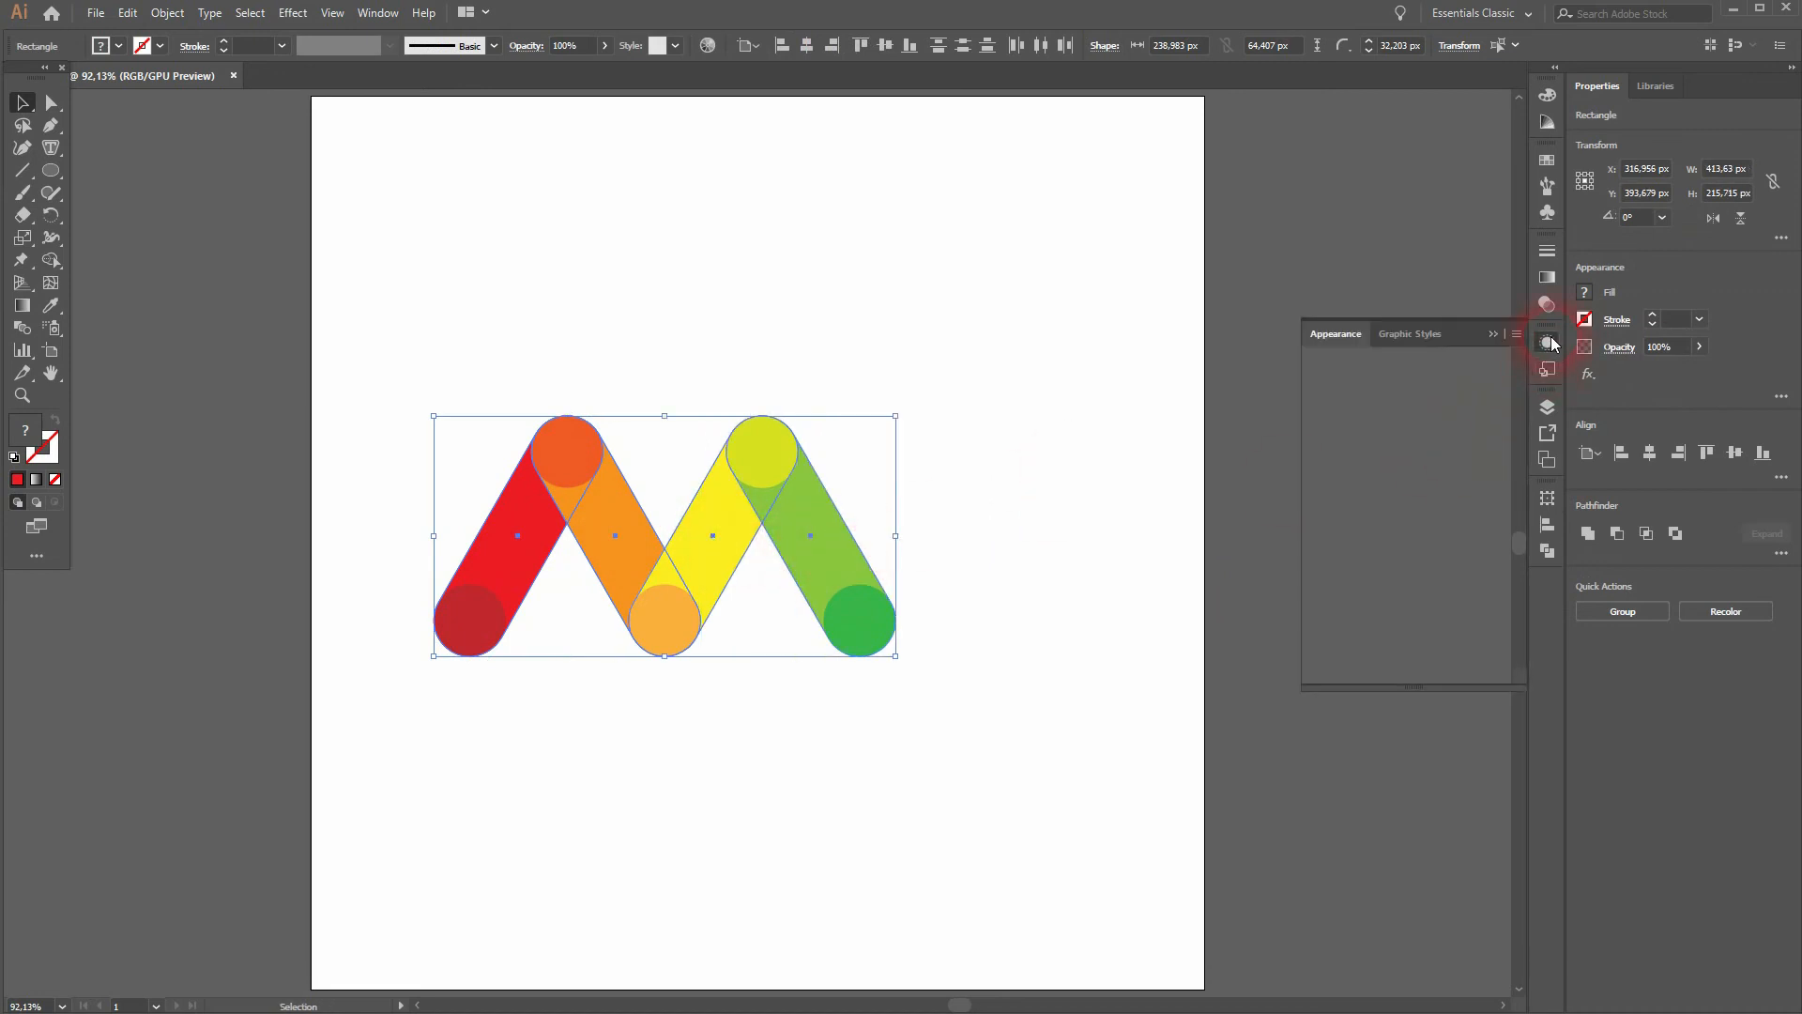
pyautogui.click(1548, 304)
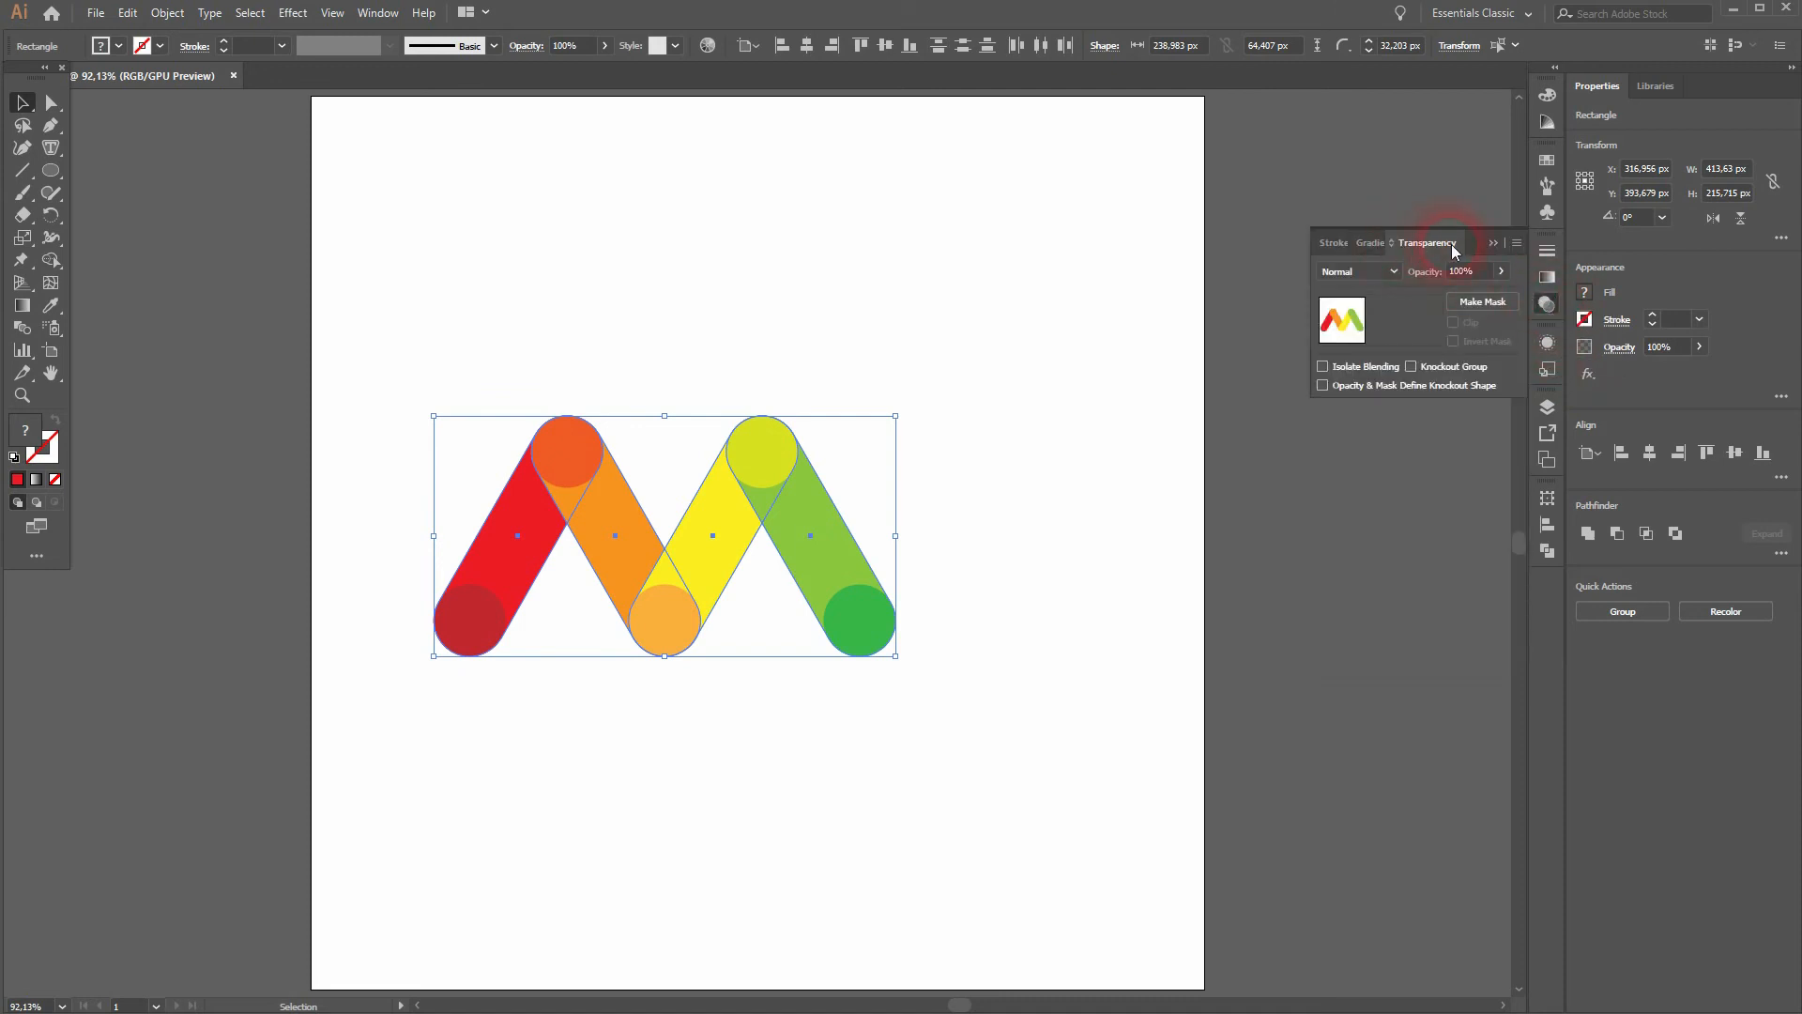
pyautogui.click(376, 14)
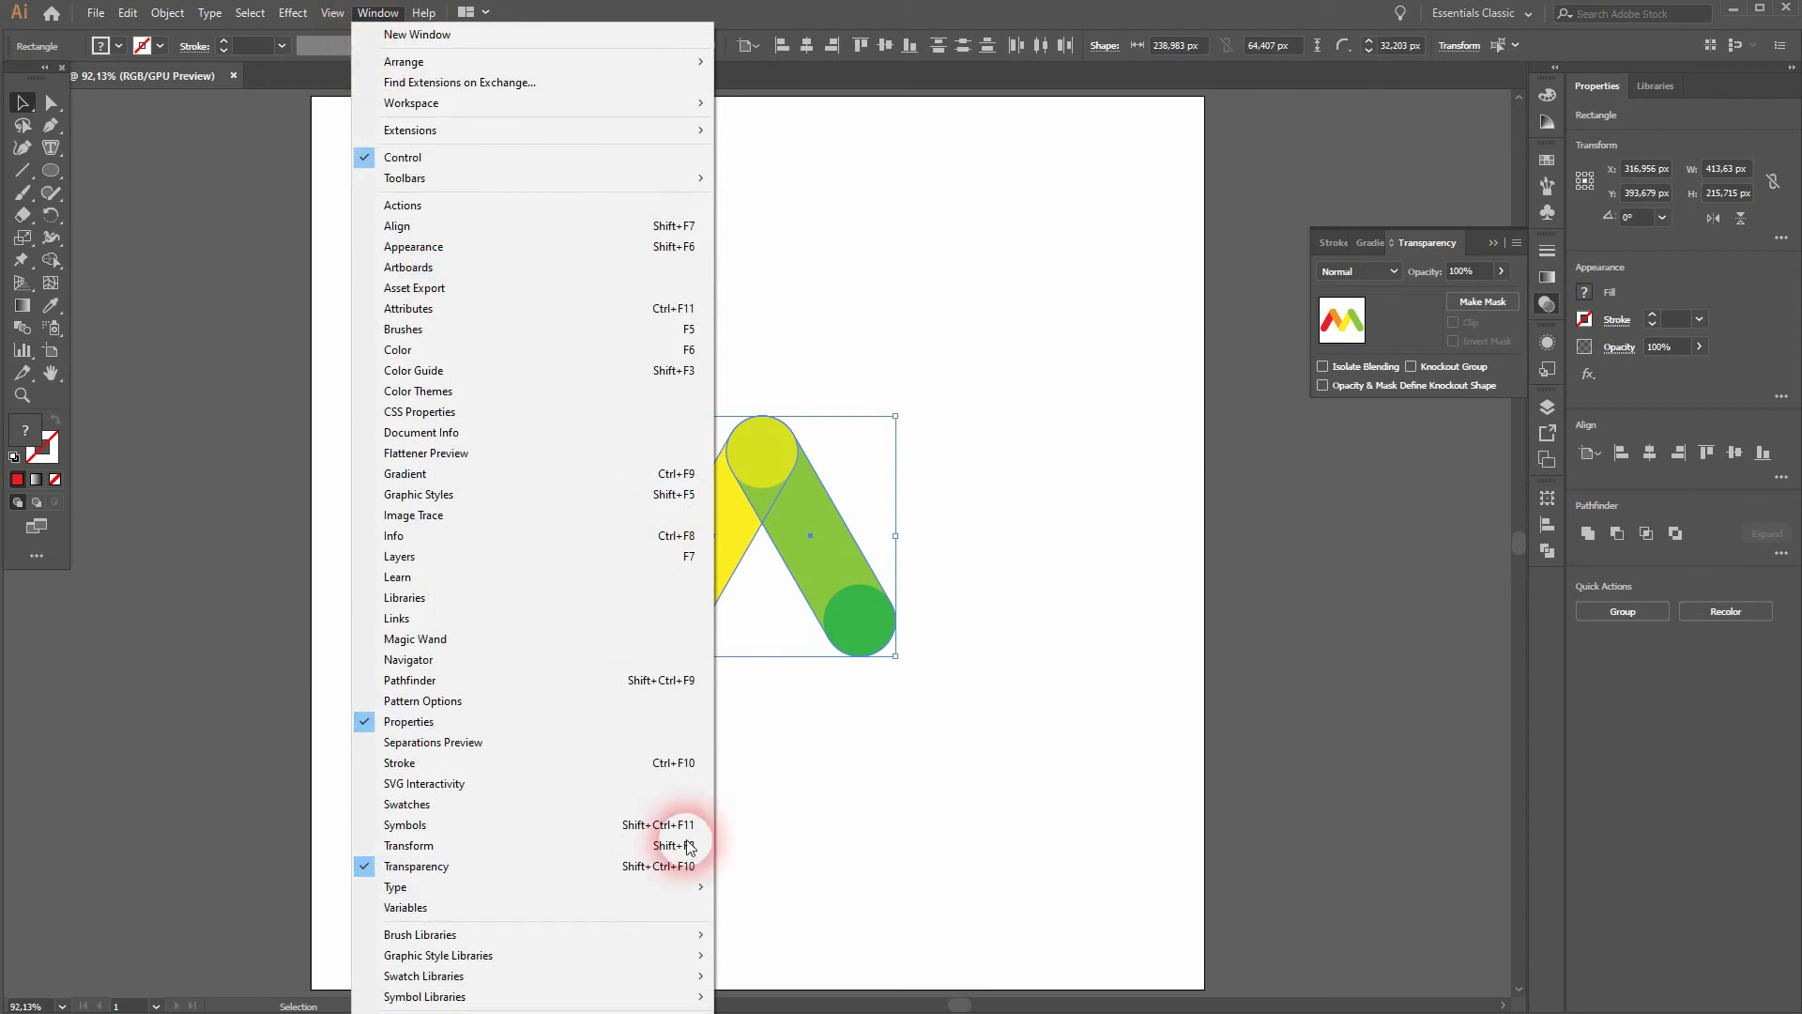
# Try the Multiply, Lighten, Screen, Color Dodge, Overlay and Soft Light blending modes on the four bars.
pyautogui.click(1399, 285)
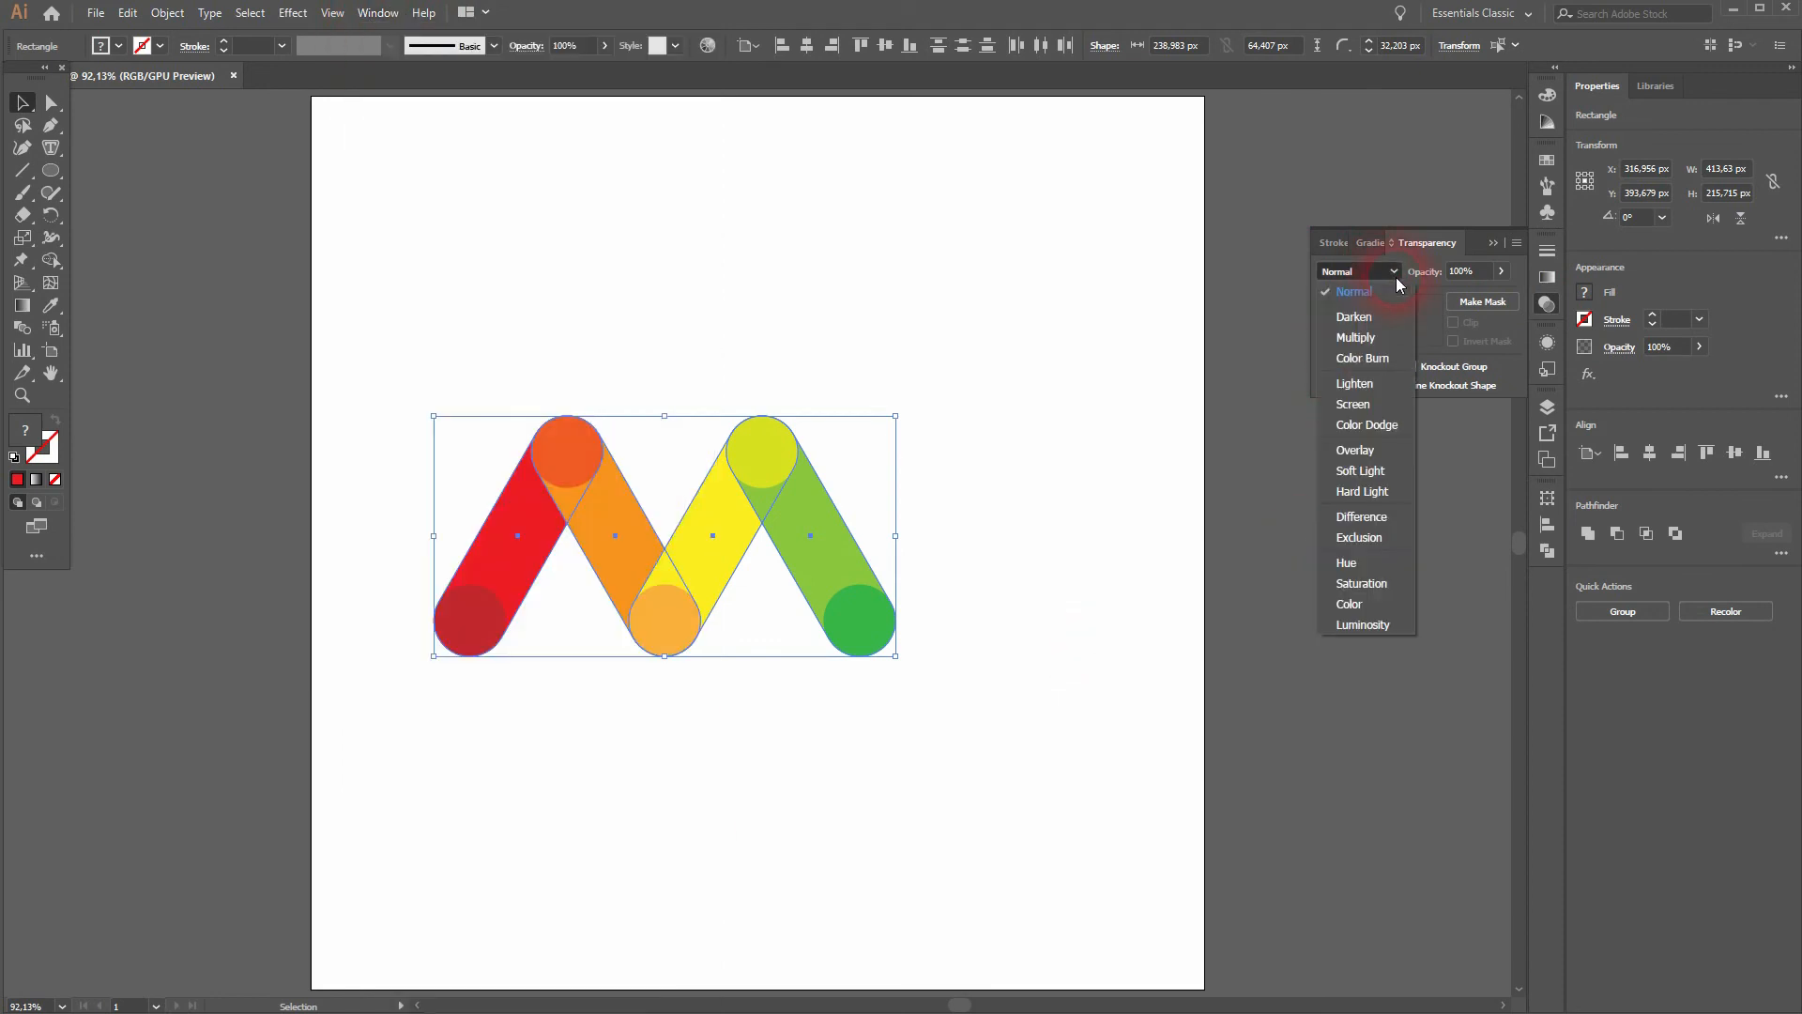
pyautogui.click(1375, 338)
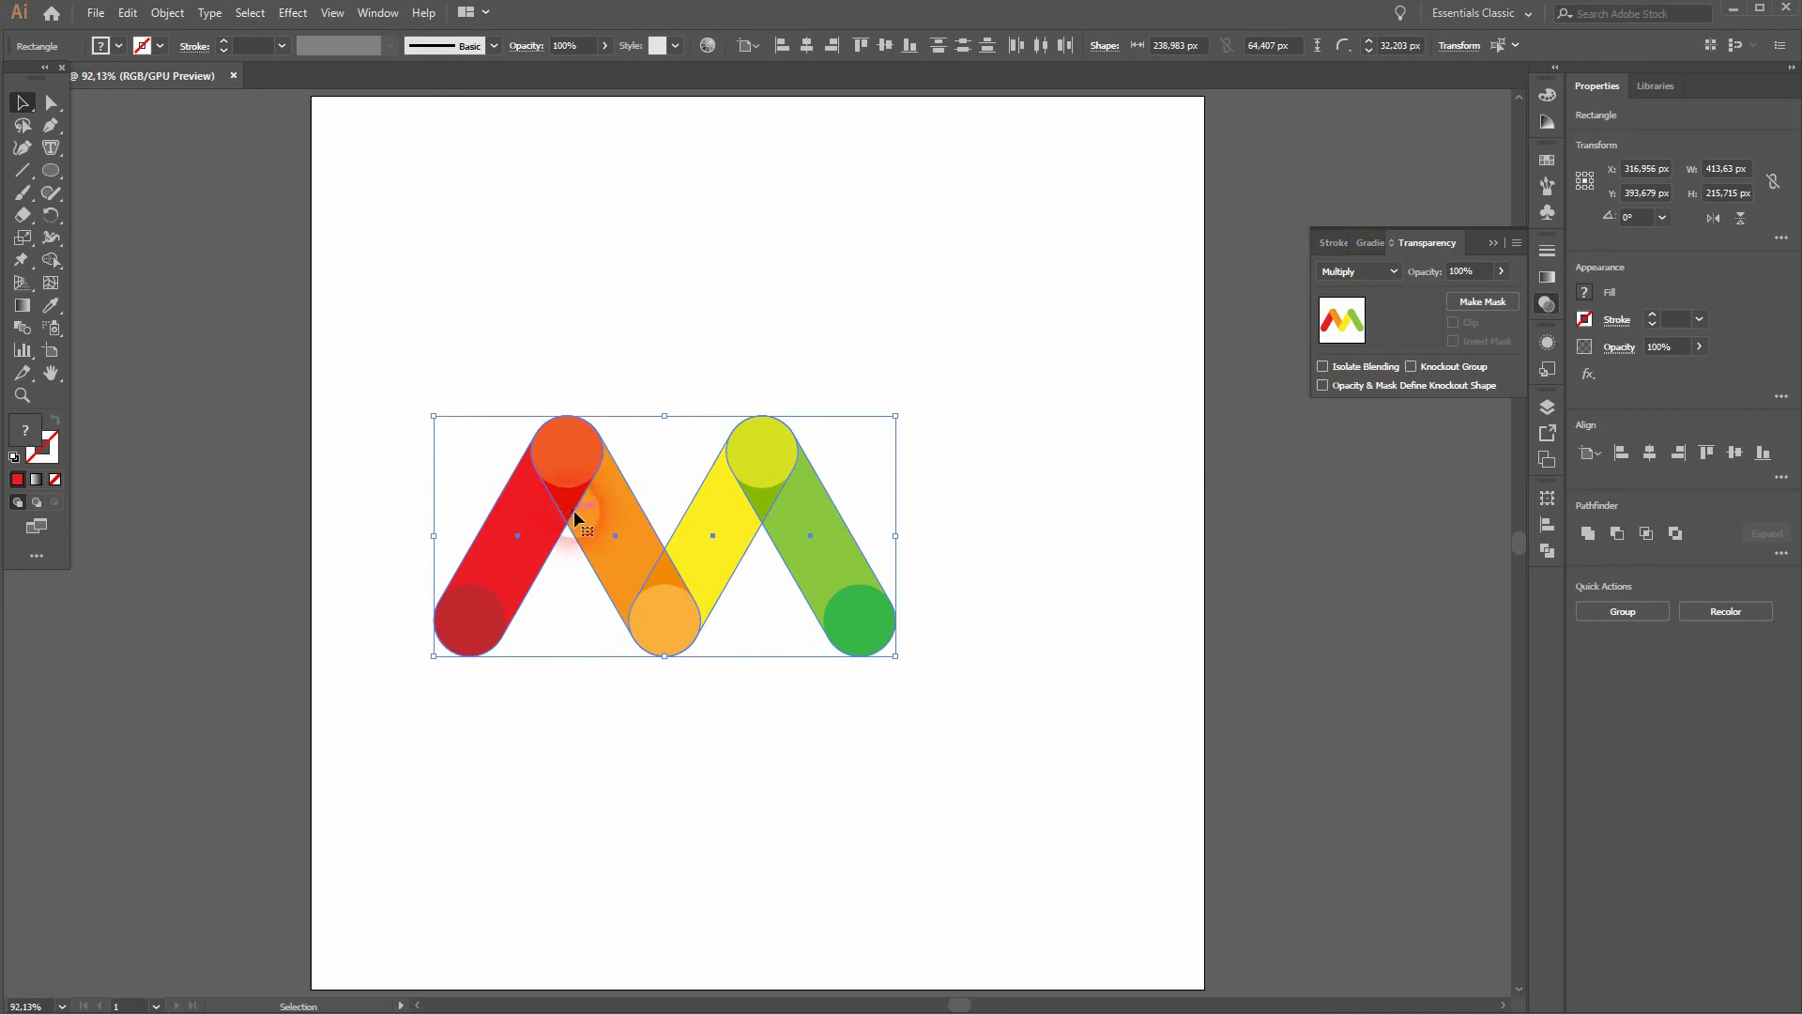
pyautogui.click(1387, 272)
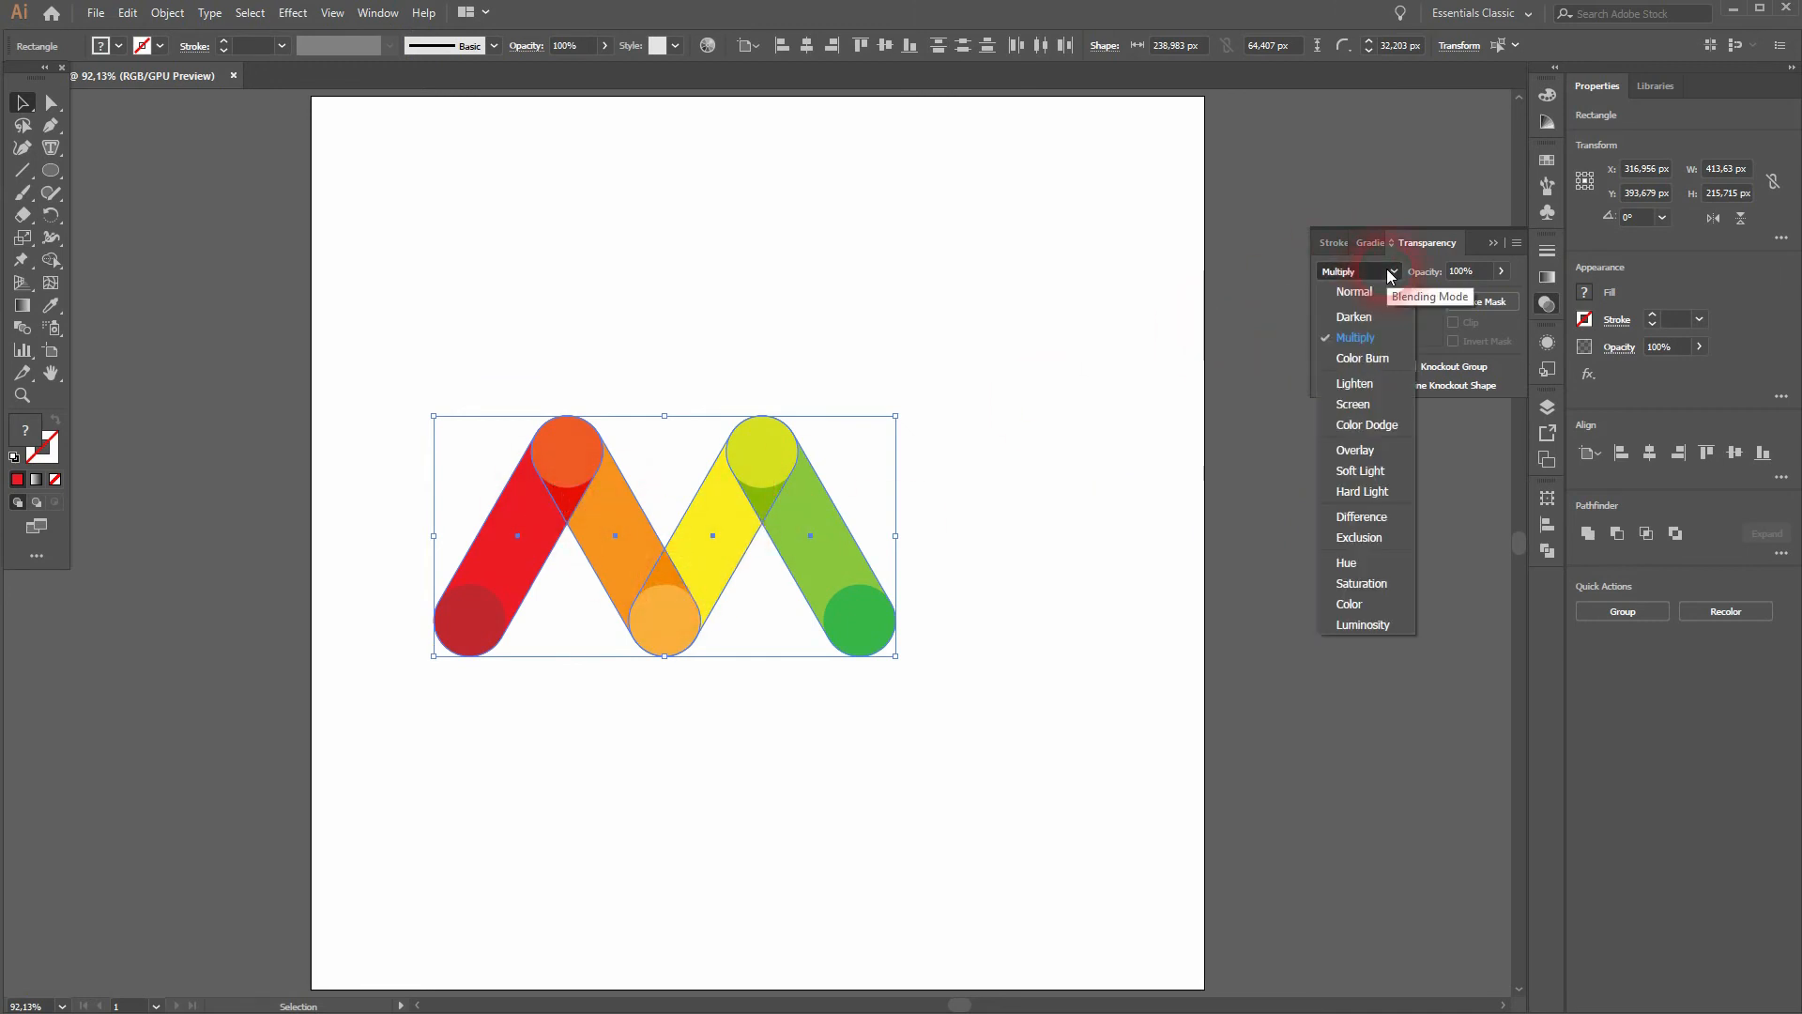
pyautogui.click(1375, 384)
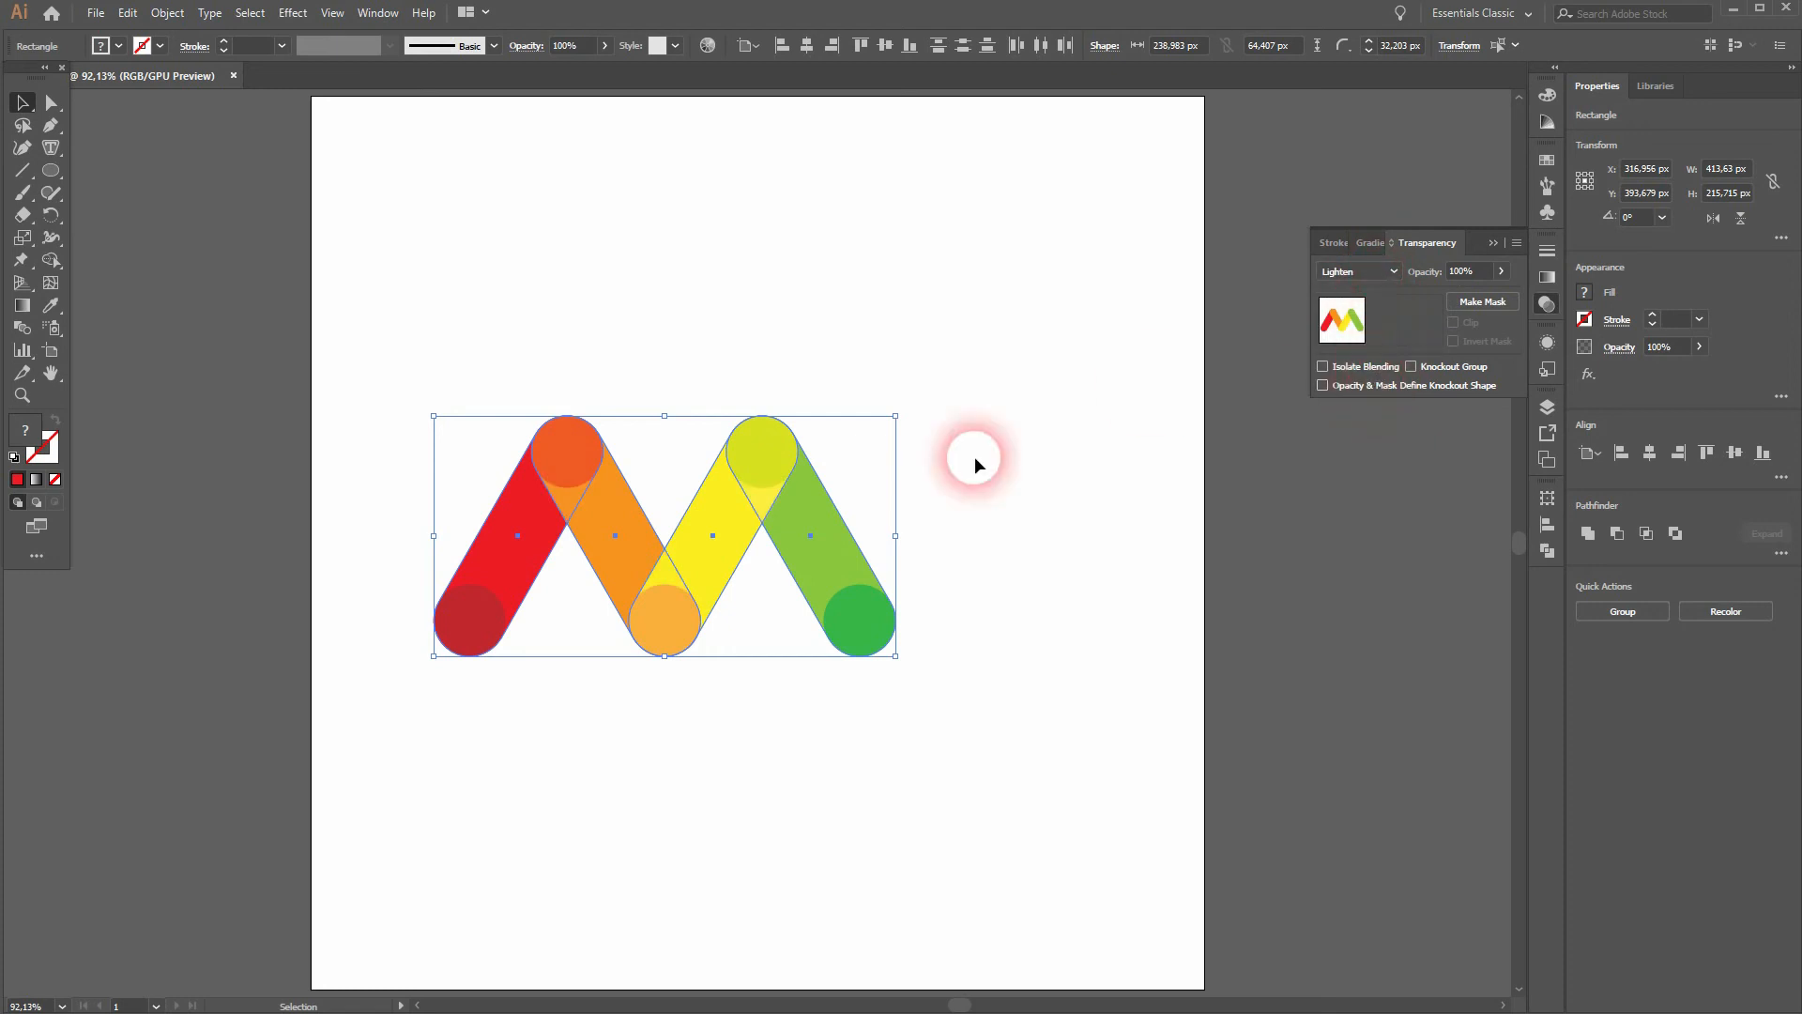
pyautogui.click(1395, 270)
pyautogui.click(1378, 410)
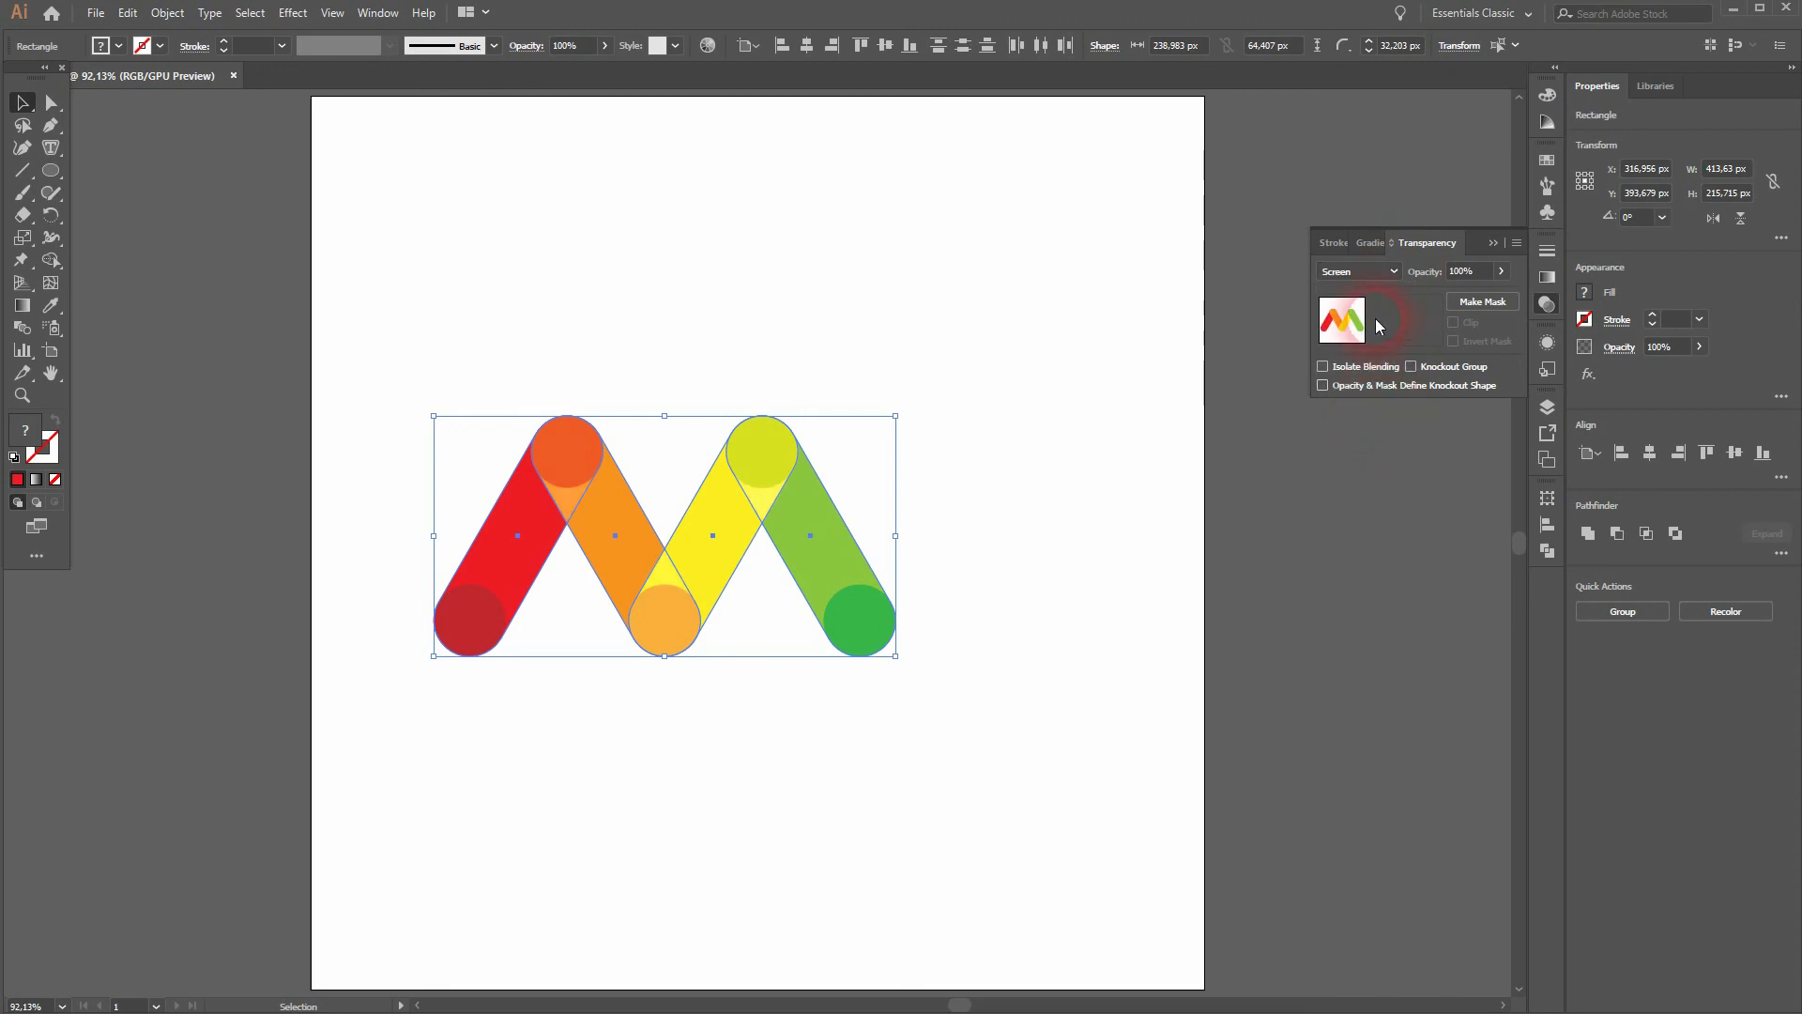
pyautogui.click(1380, 272)
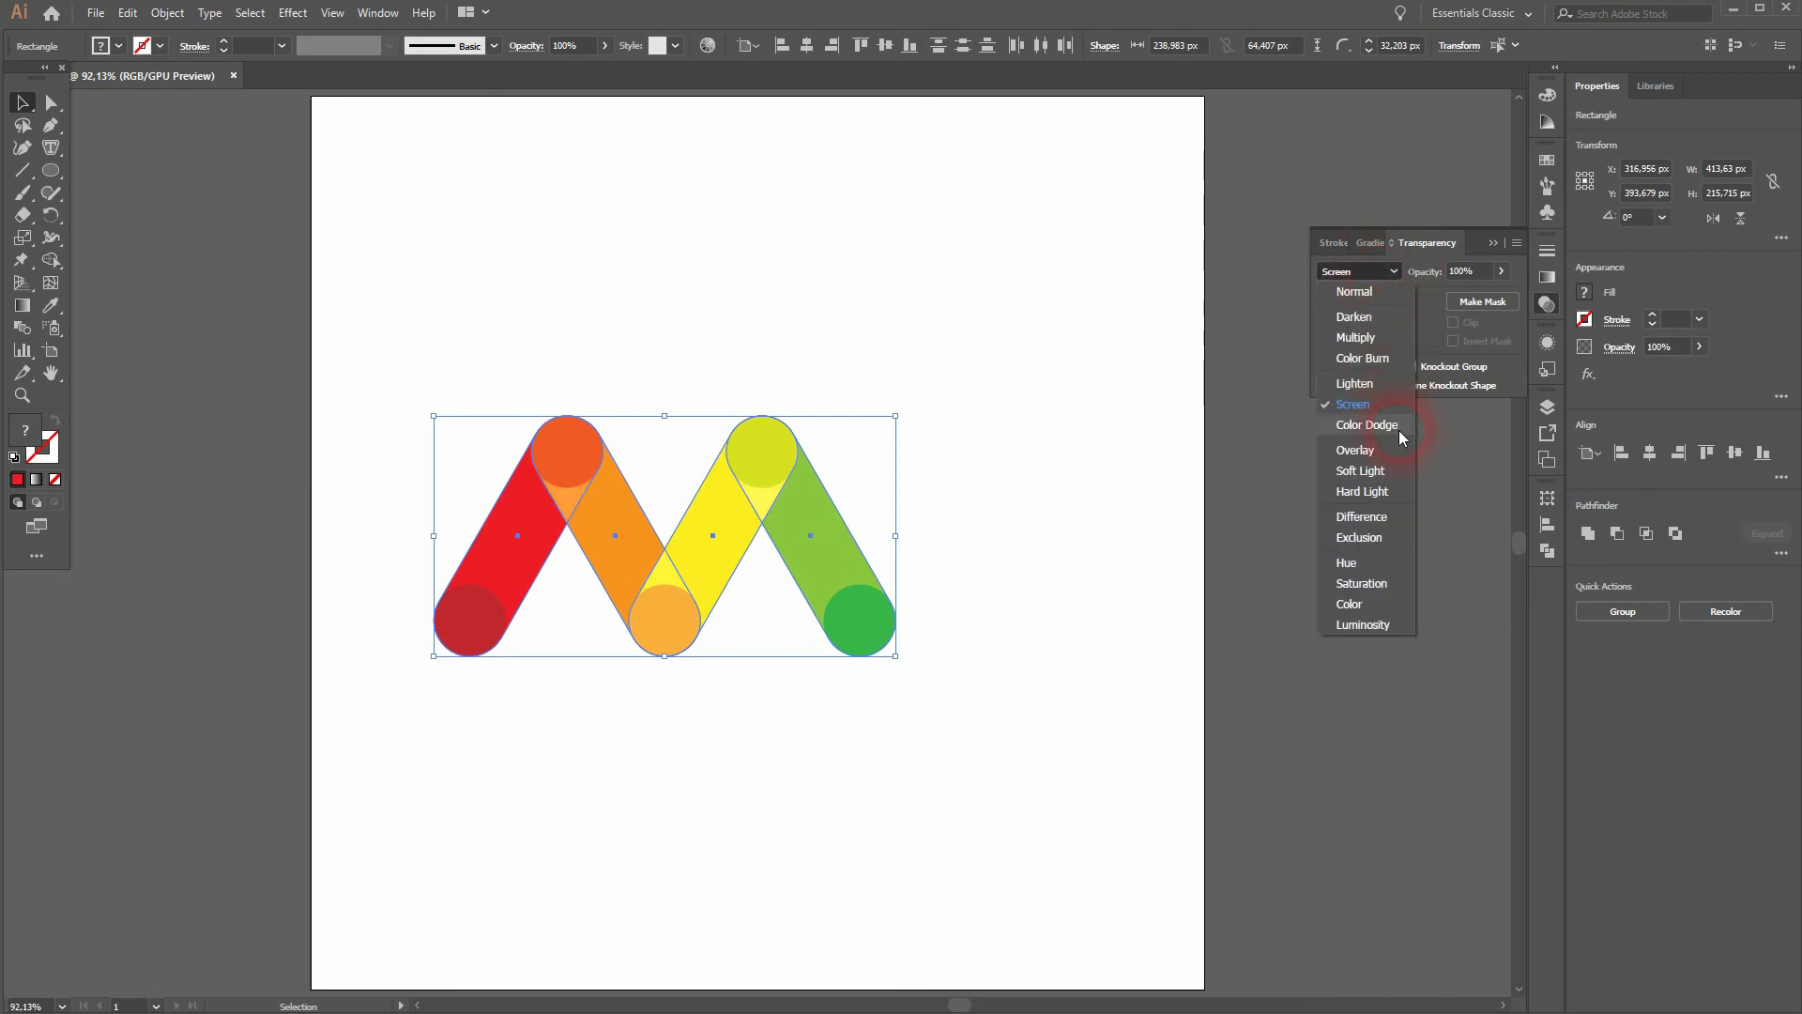
pyautogui.click(1399, 429)
pyautogui.click(1363, 272)
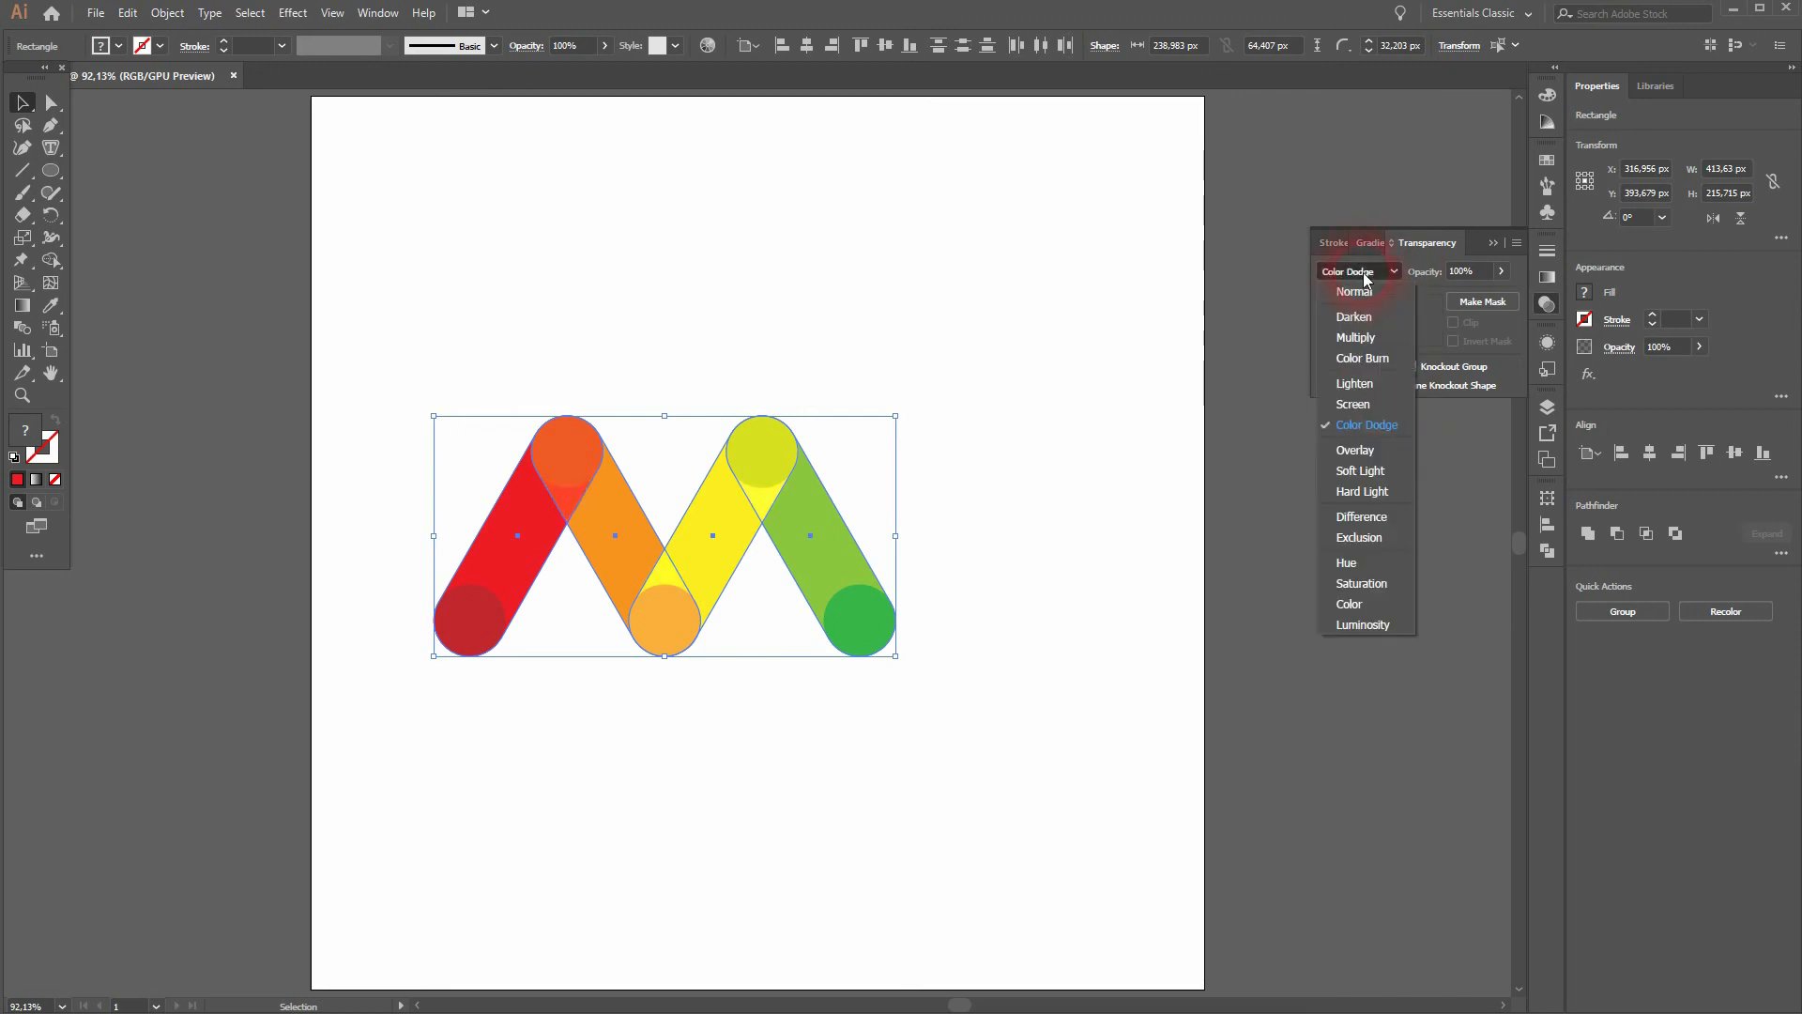
pyautogui.click(1382, 445)
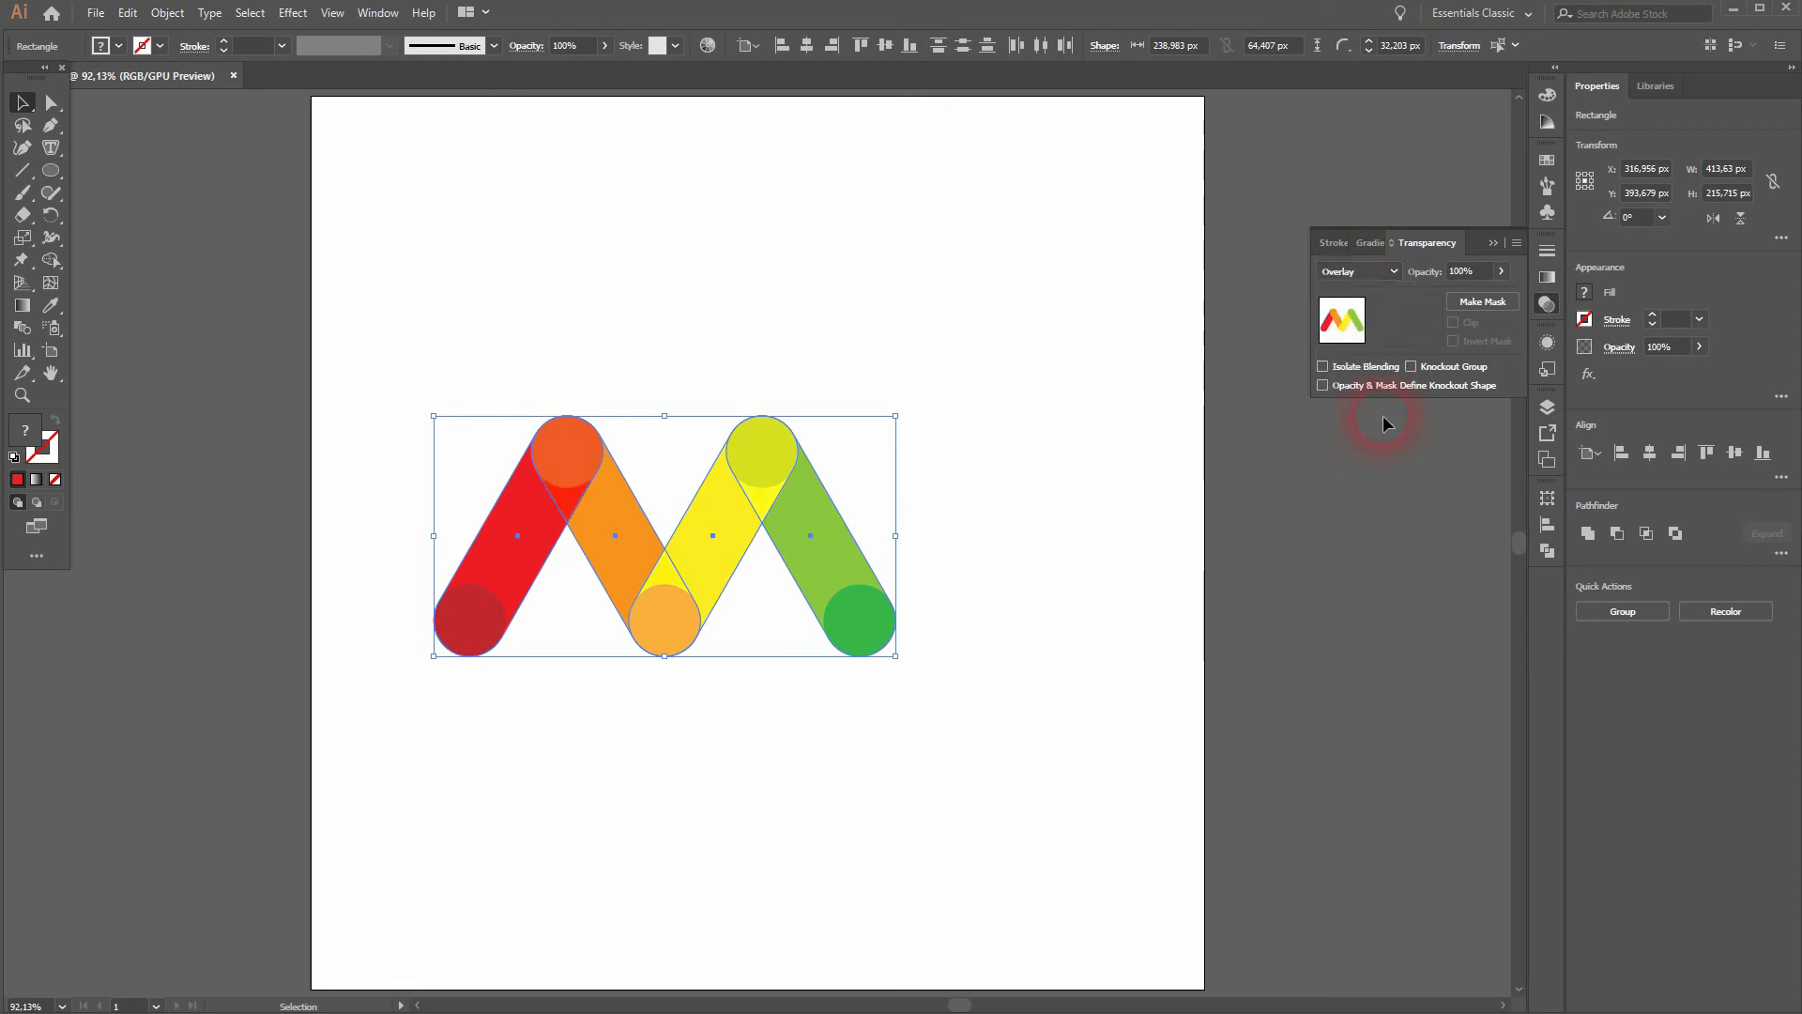
pyautogui.click(1360, 271)
pyautogui.click(1388, 477)
# Set the four bars' blending mode to Hue, then deselect them and close the transparency settings.
pyautogui.click(1370, 272)
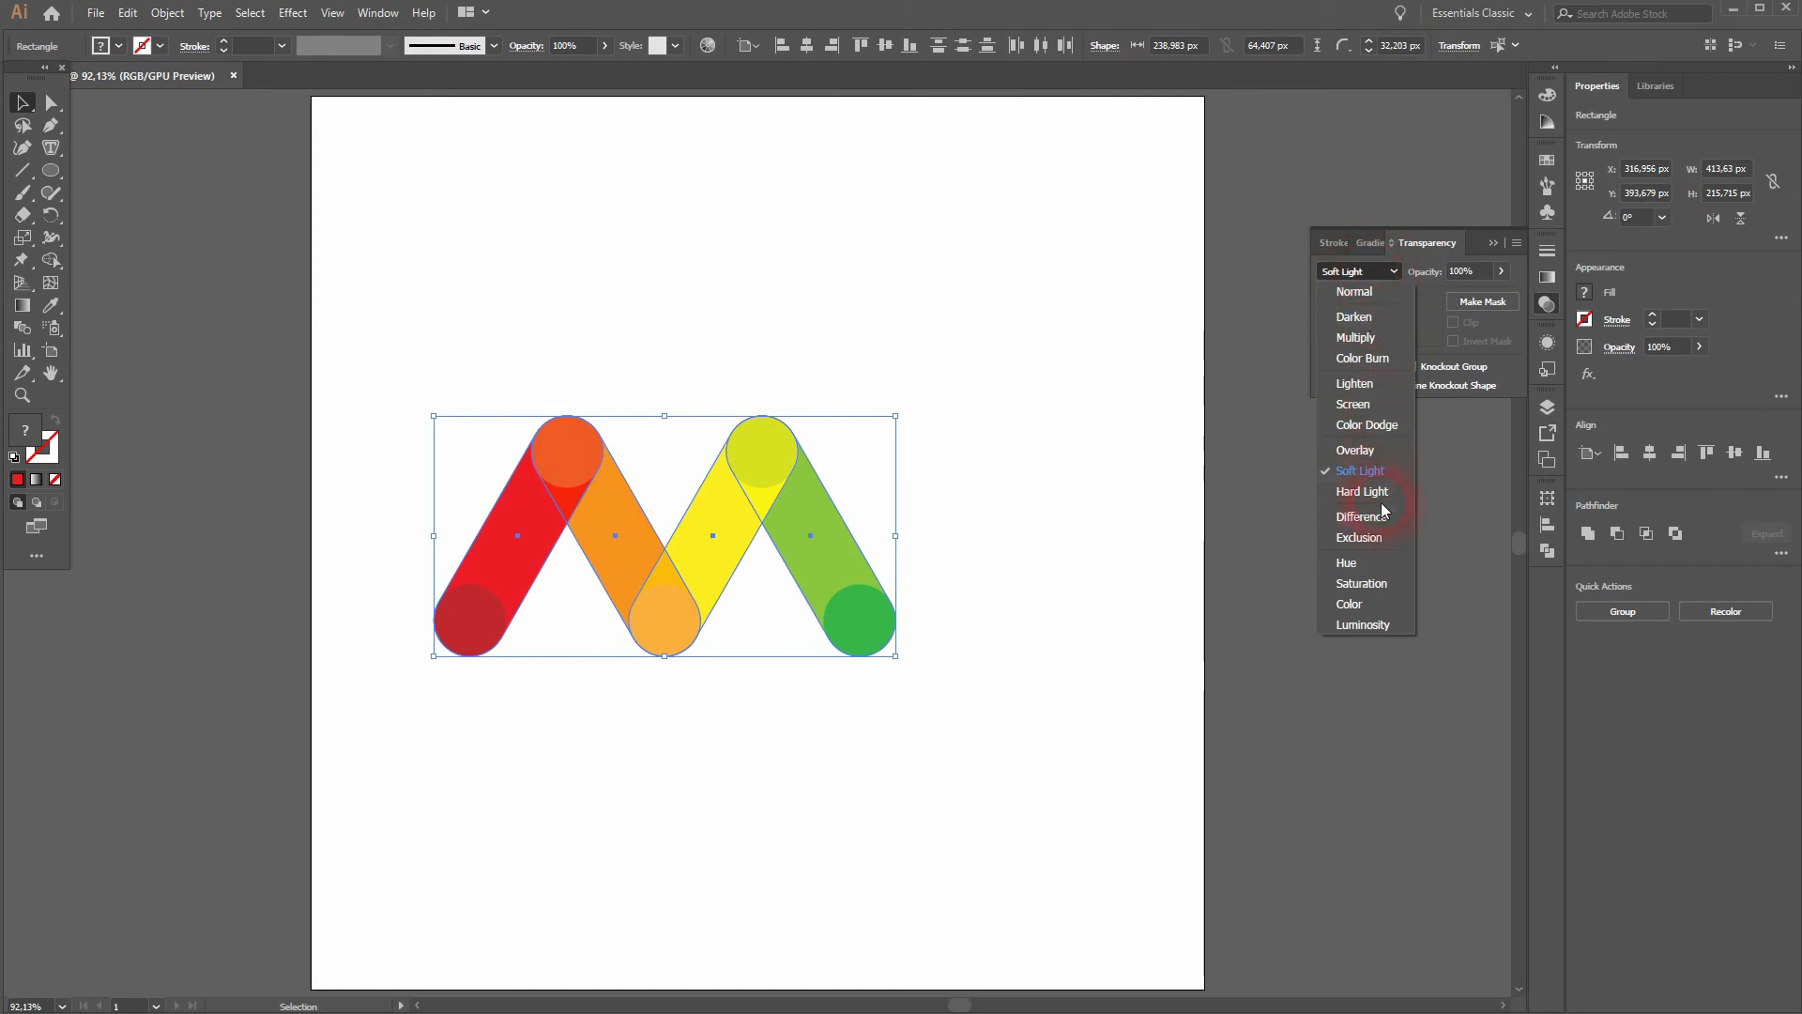
pyautogui.click(1363, 560)
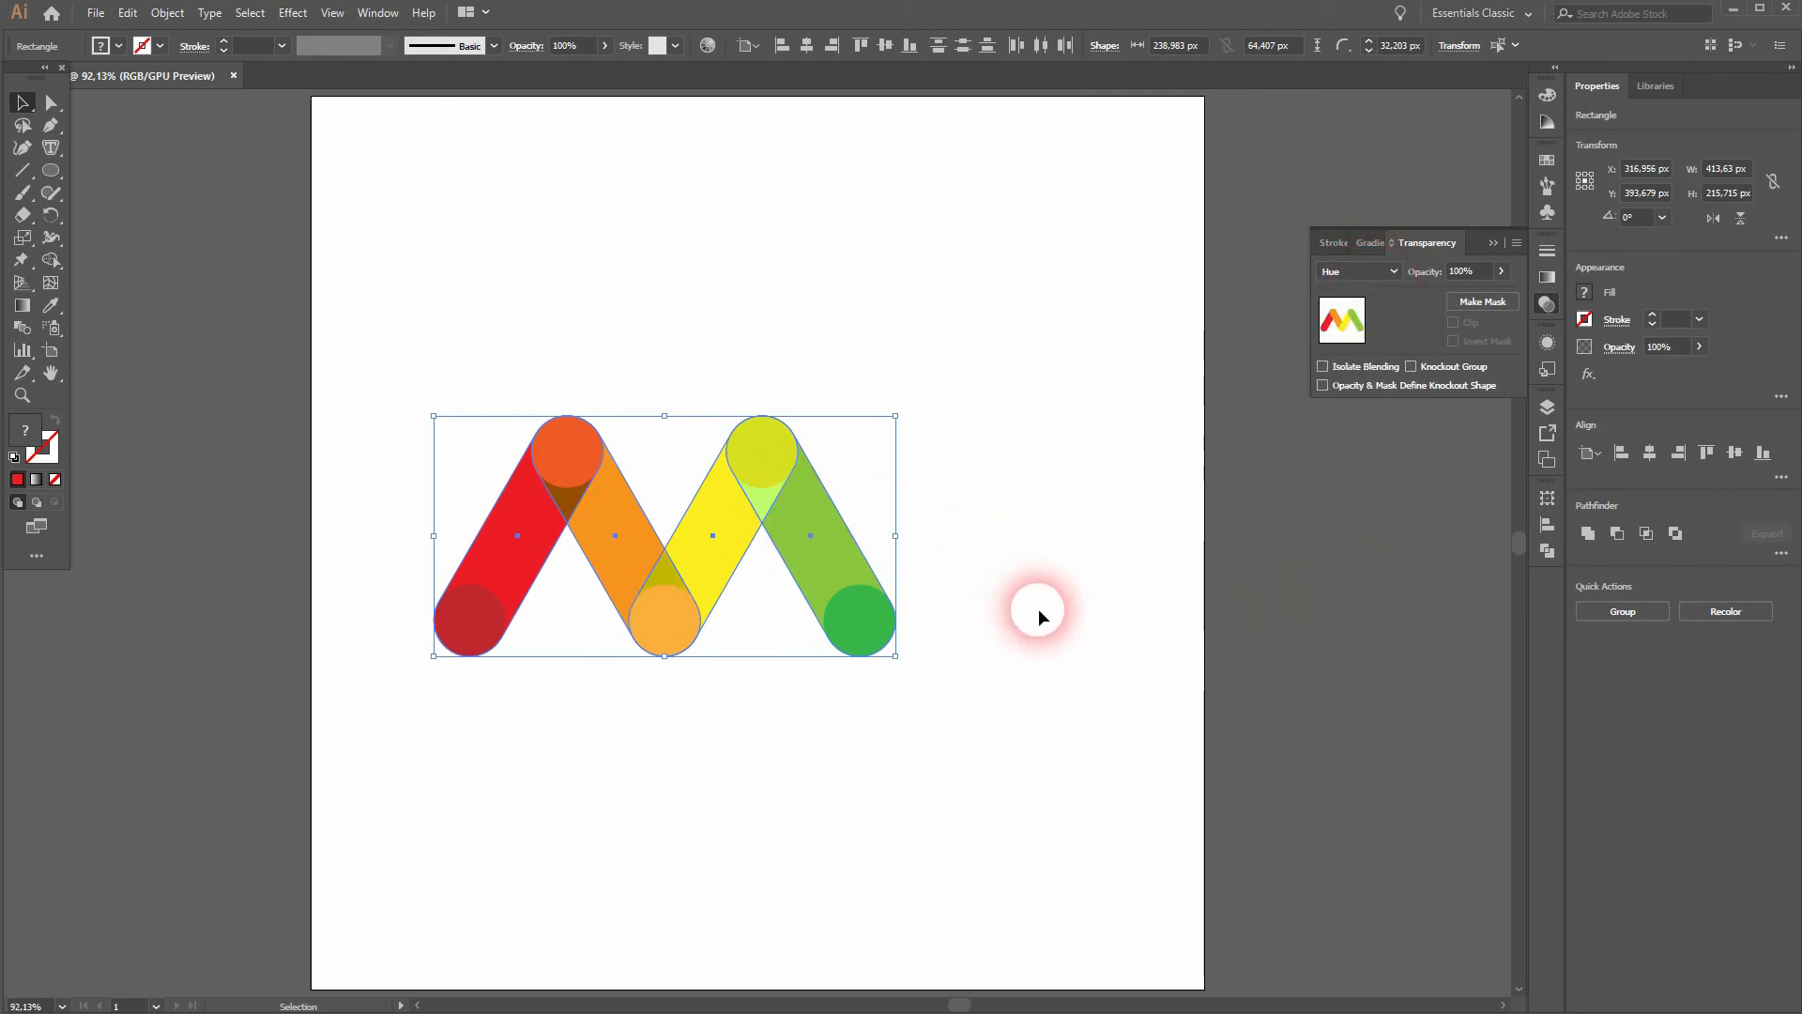
pyautogui.click(1072, 629)
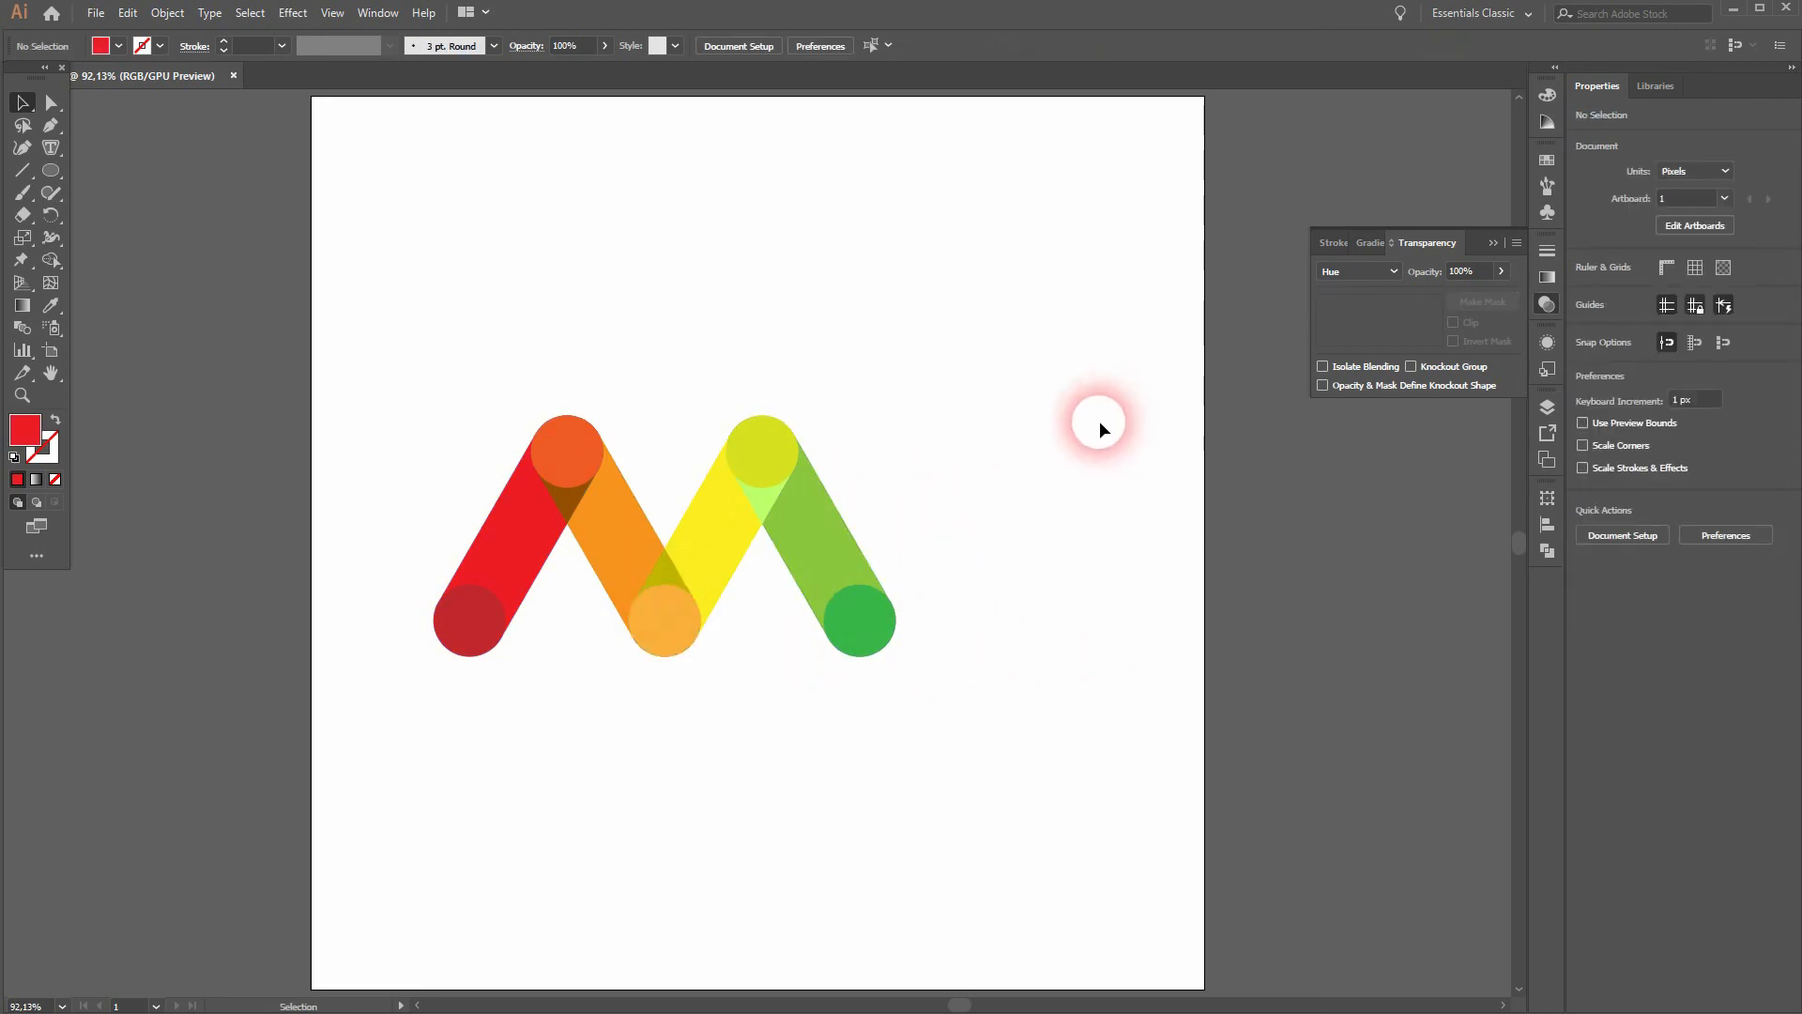
pyautogui.click(1494, 240)
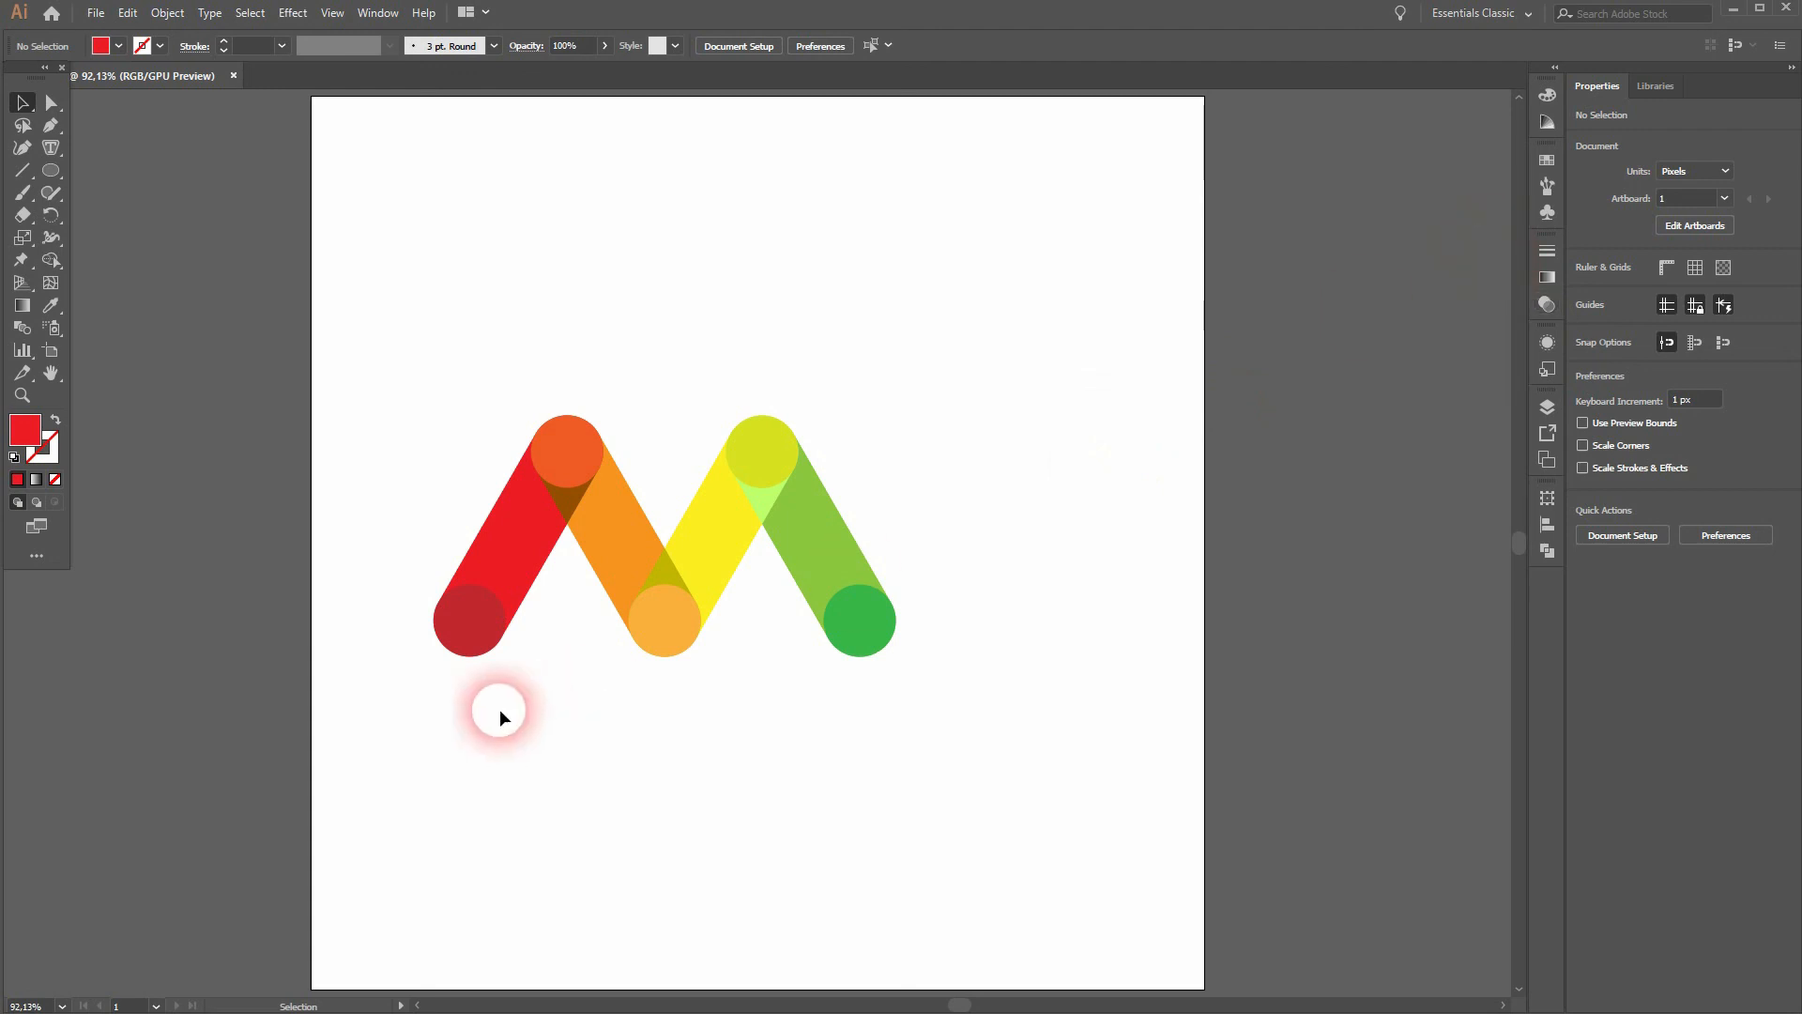
# Add the point text "COMAPNY NAME" in black below the logo mark.
pyautogui.click(50, 147)
pyautogui.click(121, 282)
pyautogui.click(479, 741)
pyautogui.write('COMAPNY NAME')
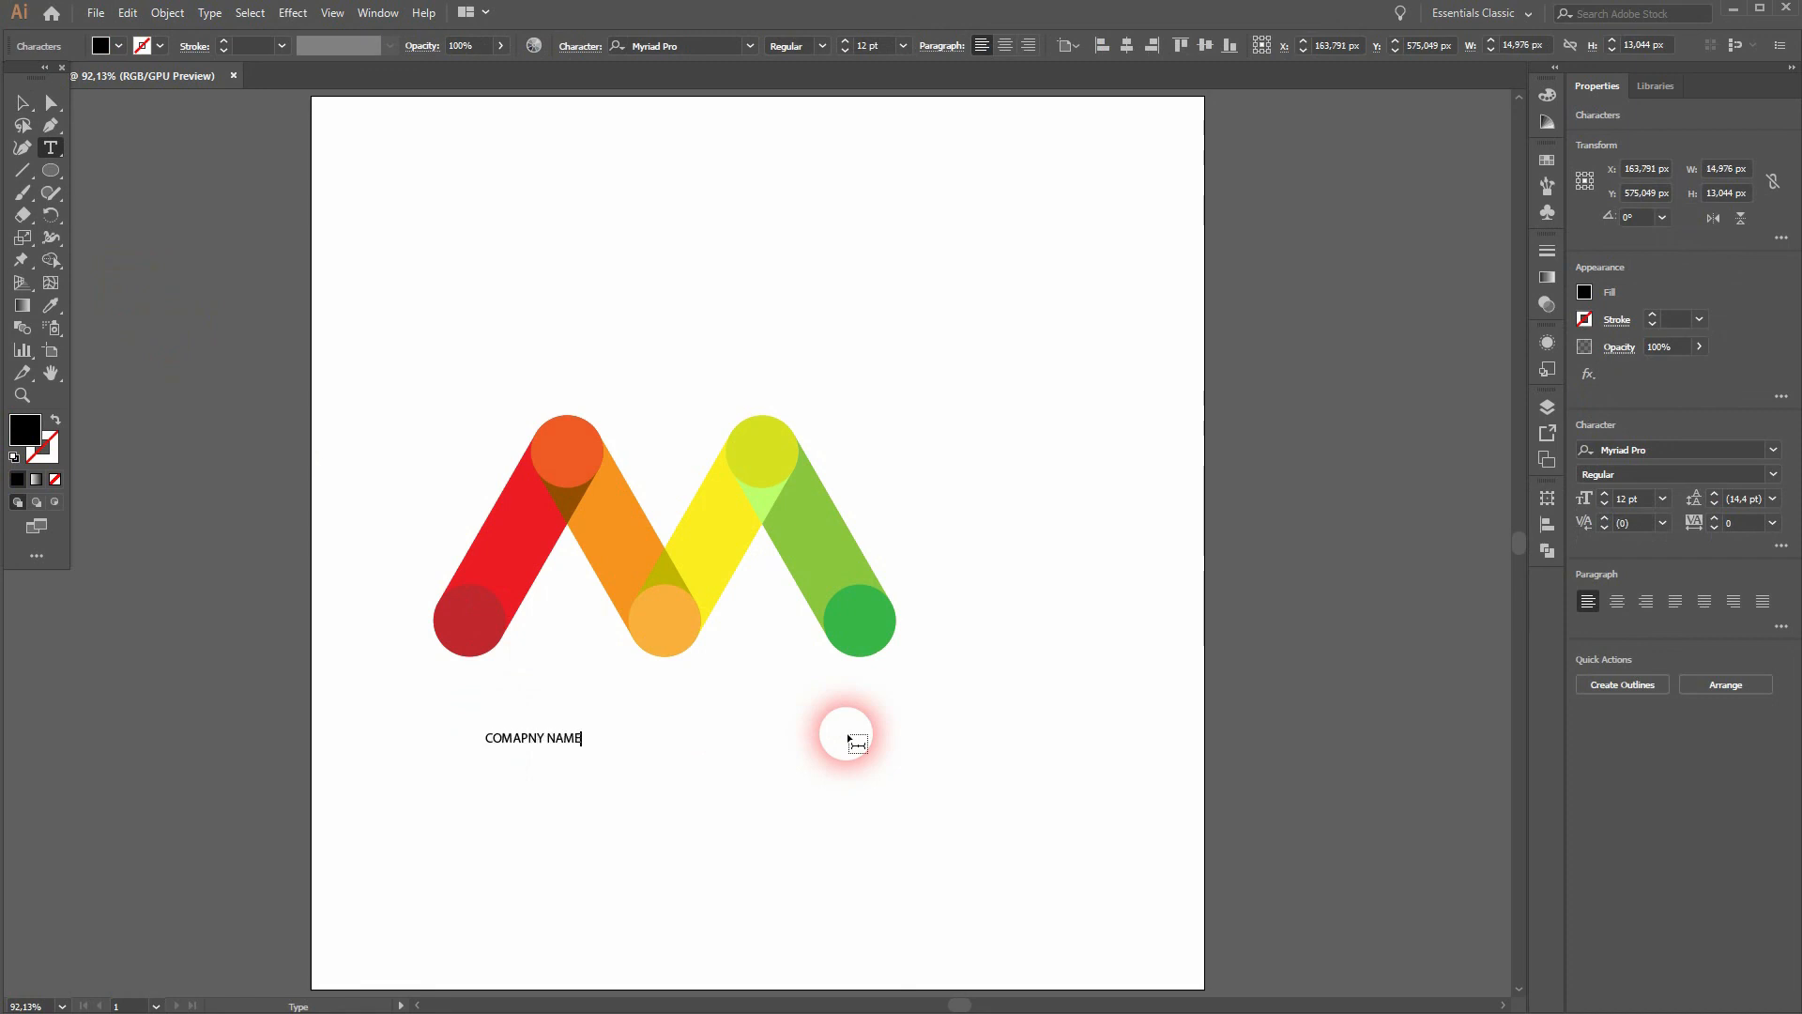
# Scale the company name text up to about 76 pt and position it beneath the logo mark.
pyautogui.click(22, 102)
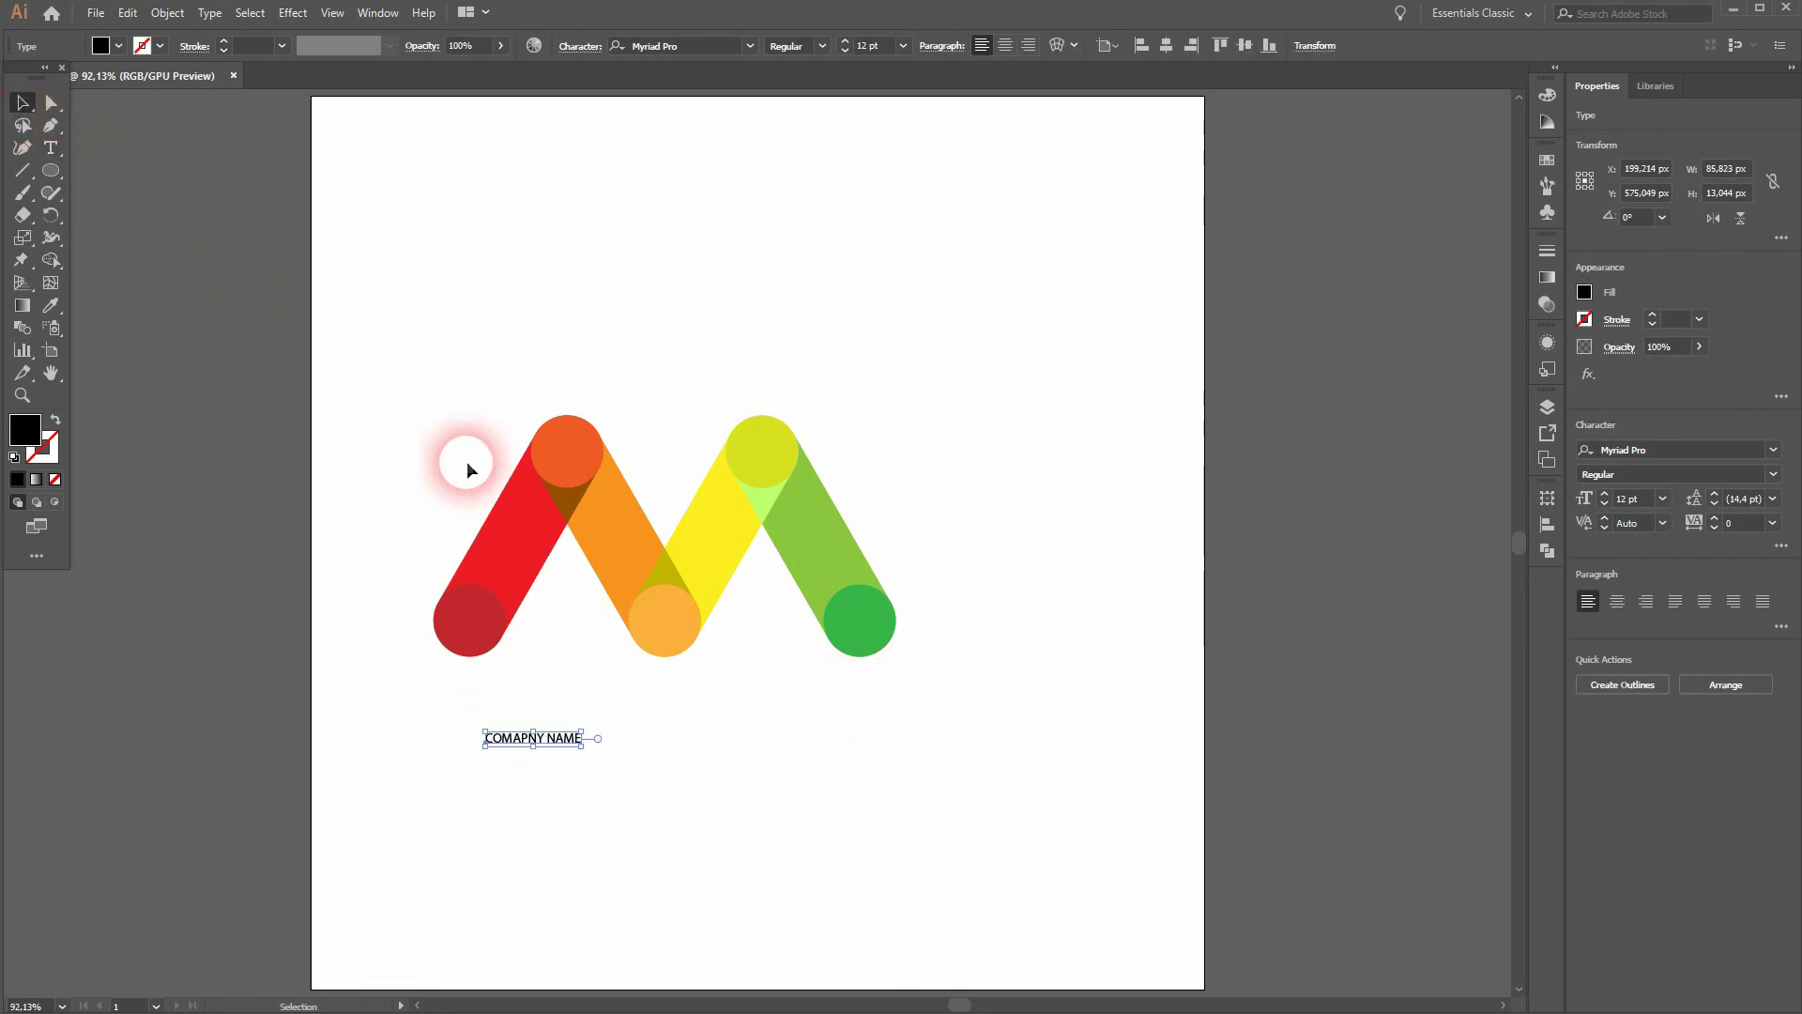
pyautogui.moveTo(583, 732); pyautogui.dragTo(833, 711)
pyautogui.moveTo(502, 740); pyautogui.dragTo(627, 750)
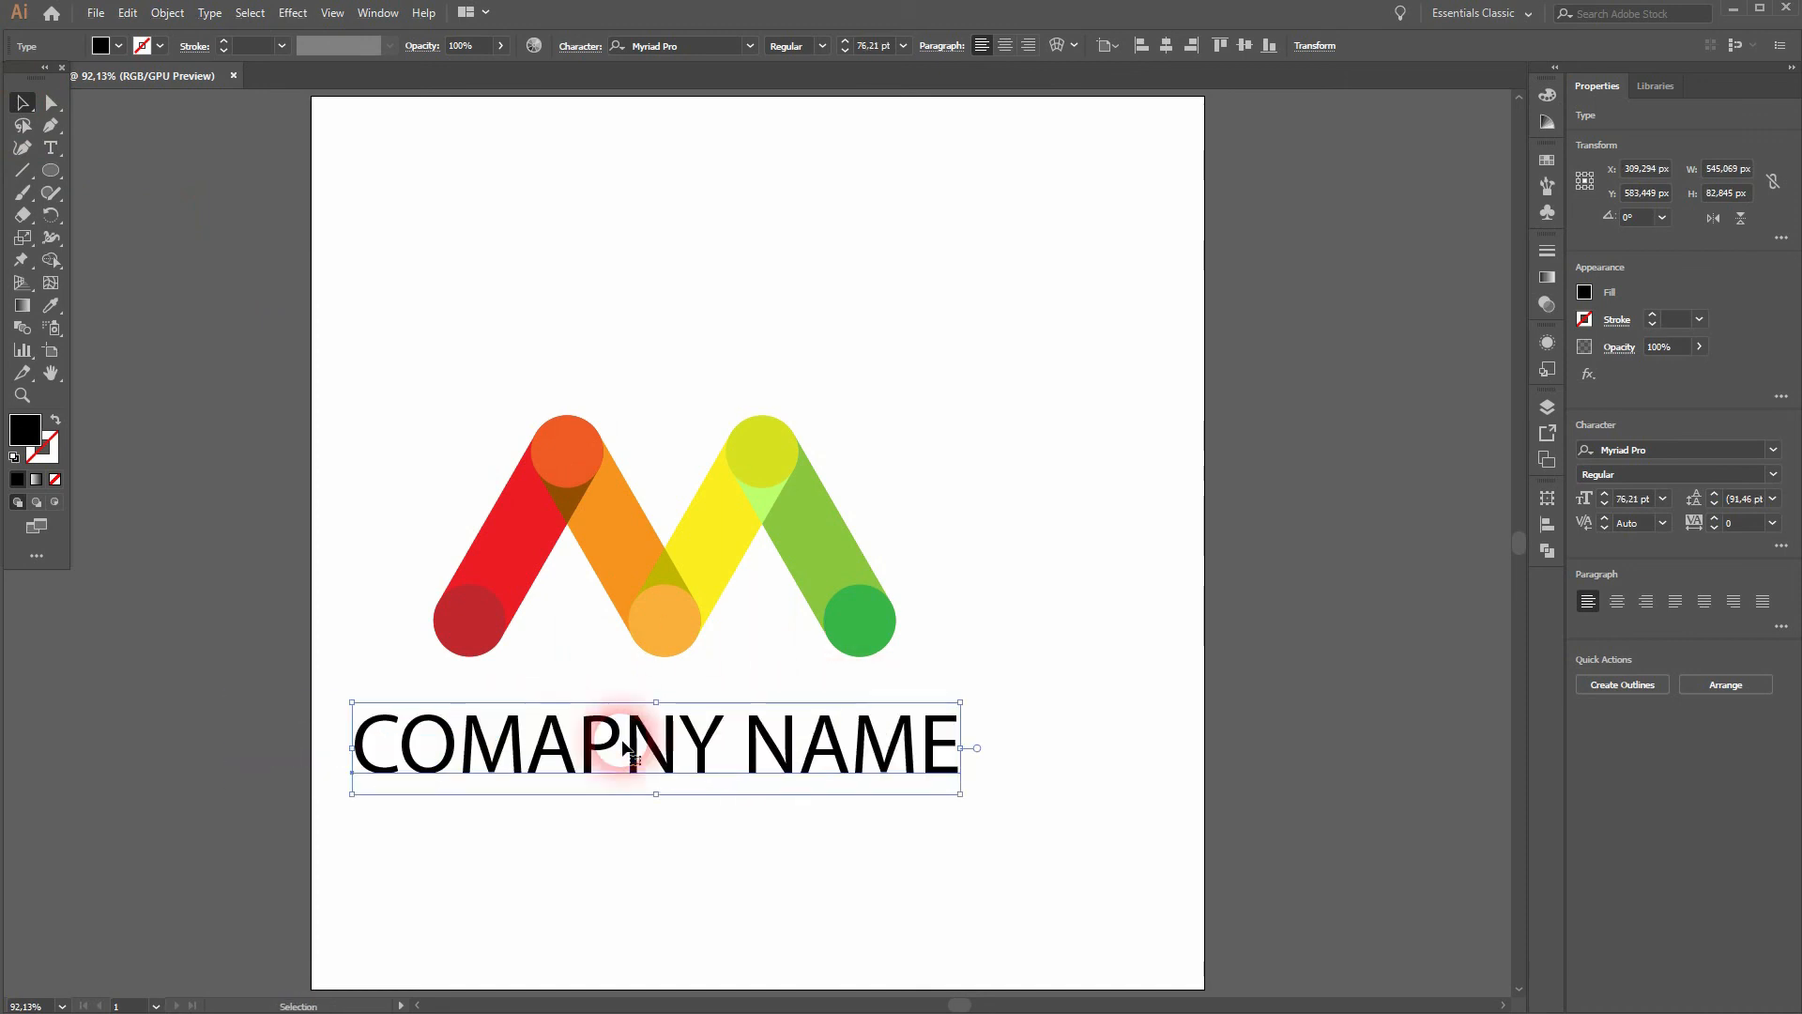
# Correct the text to "COMPANY NAME" and move it slightly up and right, closer under the logo mark.
pyautogui.doubleClick(584, 751)
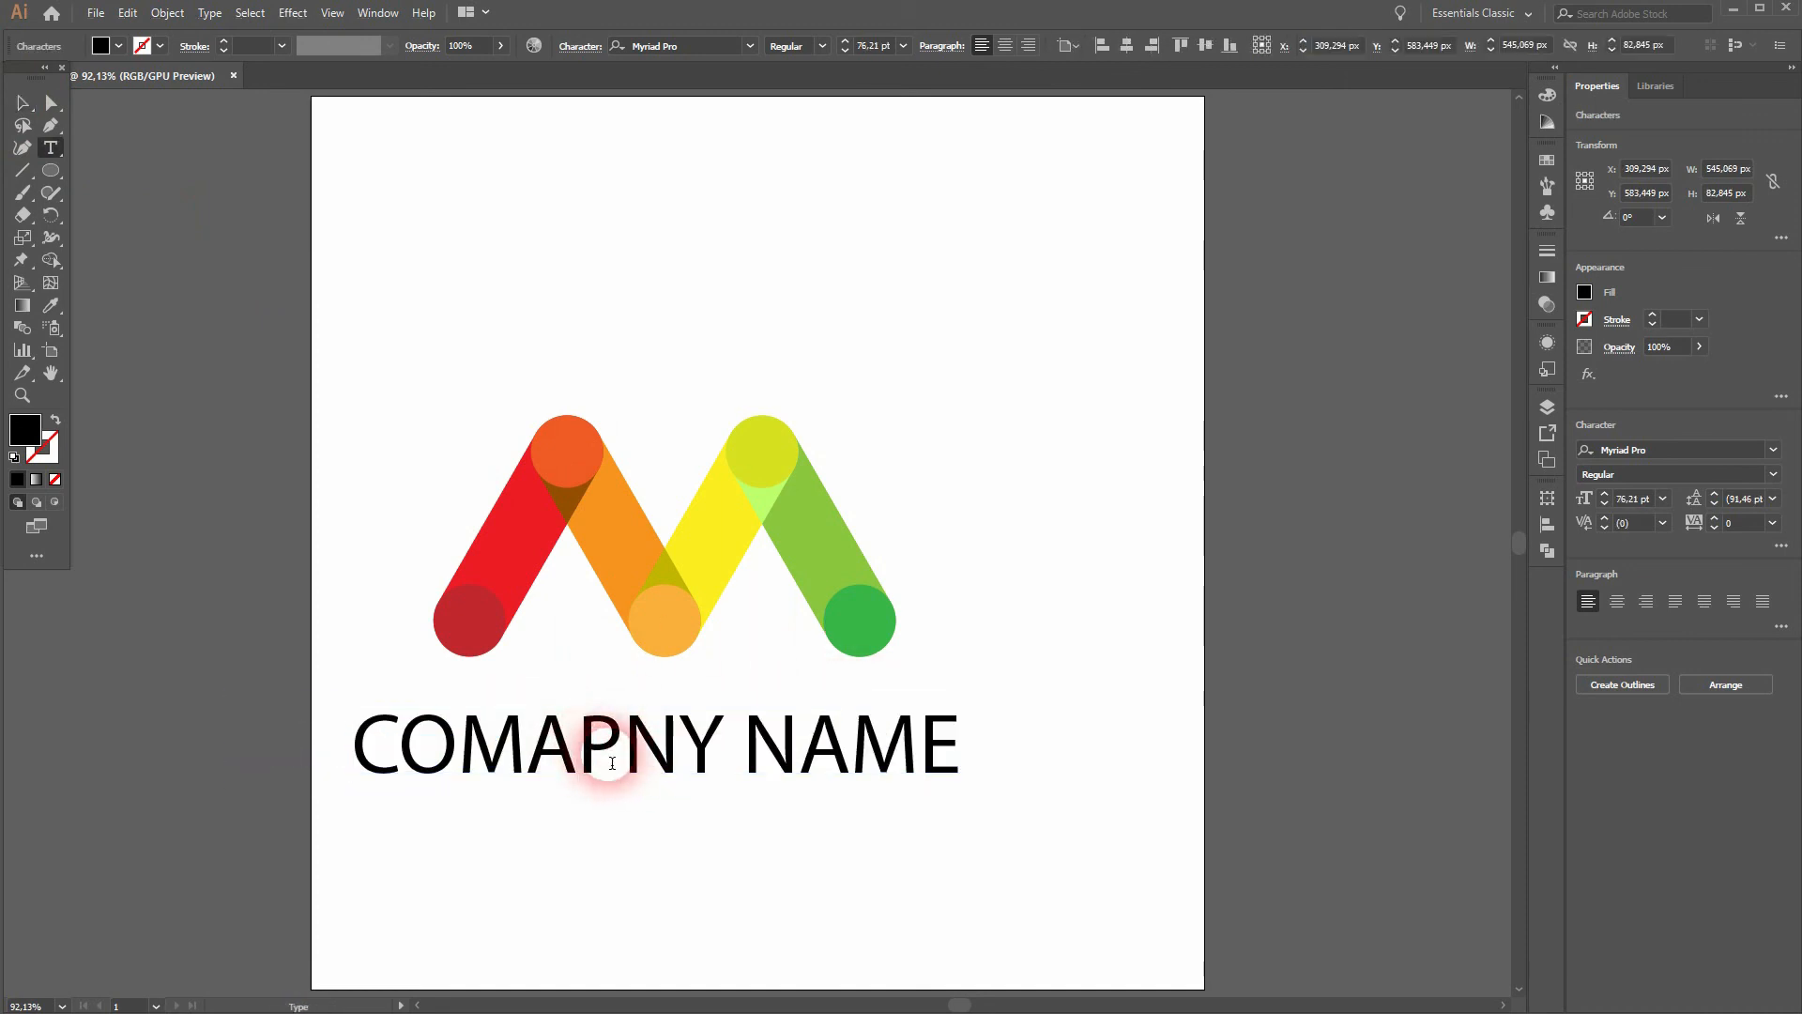
pyautogui.press('BackSpace')
pyautogui.write('AS')
pyautogui.press('BackSpace')
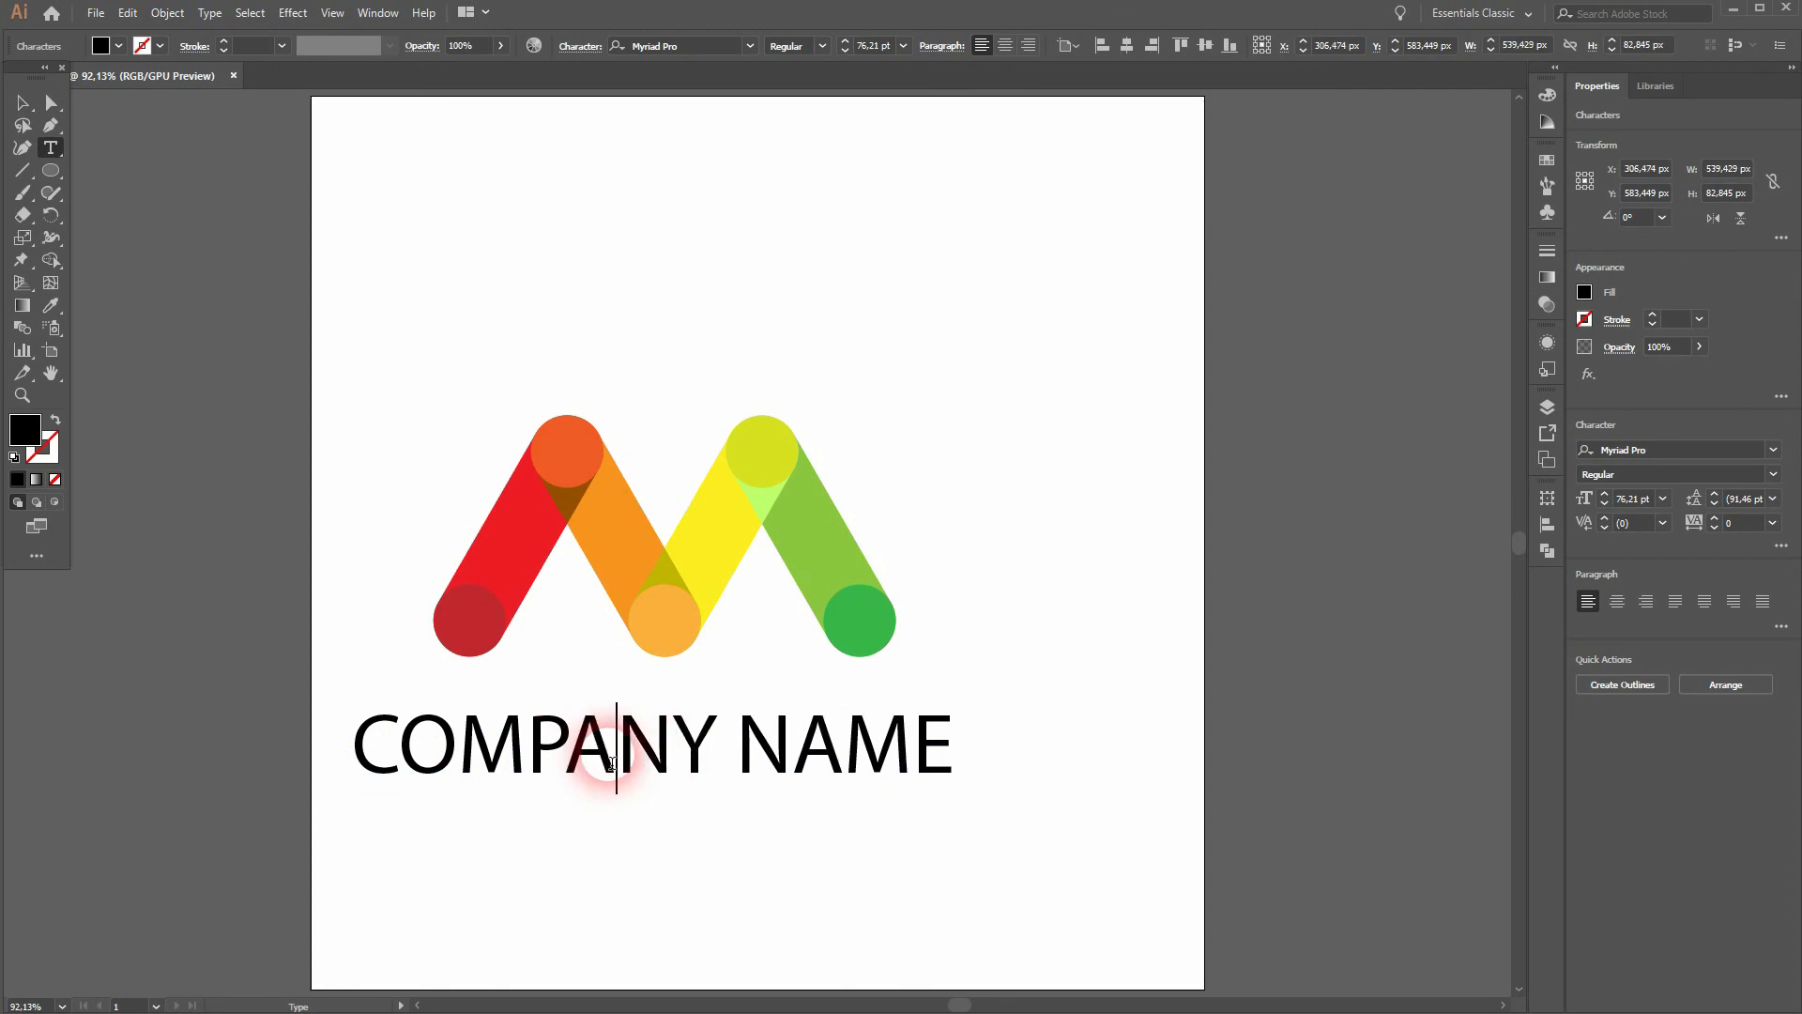
pyautogui.press('Escape')
pyautogui.moveTo(519, 732); pyautogui.dragTo(542, 718)
pyautogui.click(689, 815)
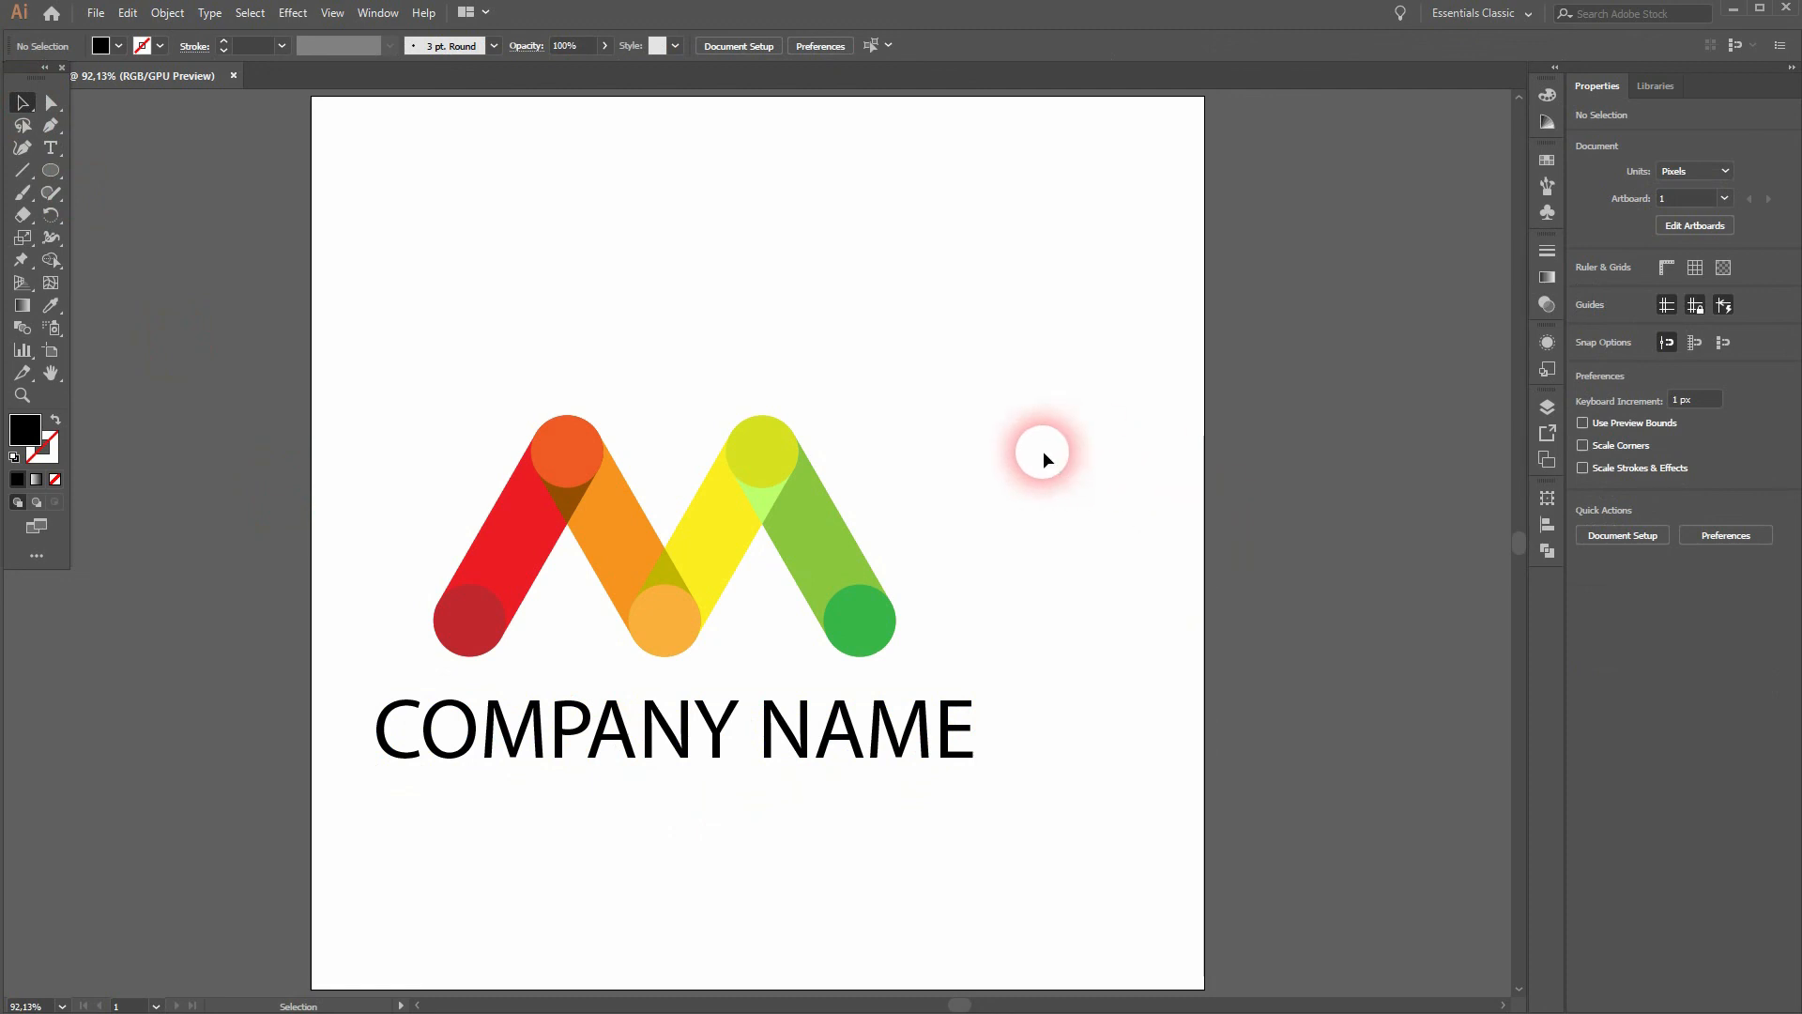